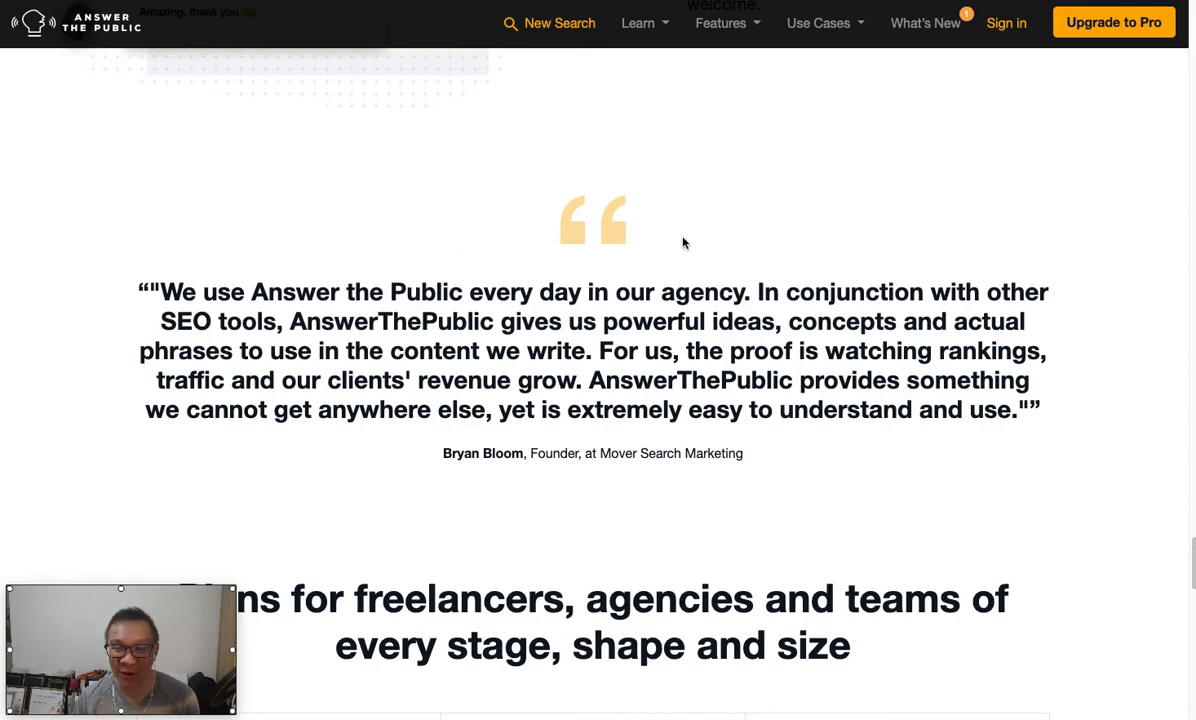
# Review the Pro plan features and customer testimonials on the AnswerThePublic upgrade page
pyautogui.scroll(15, 631, 287)
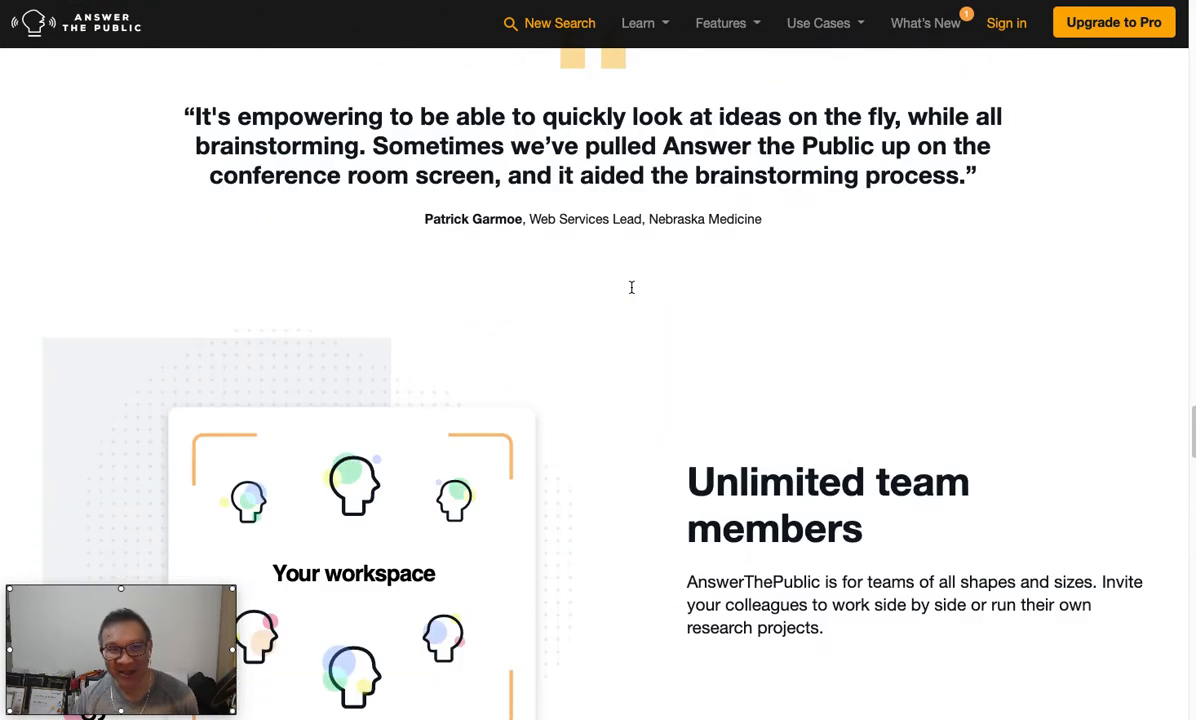
pyautogui.scroll(15, 631, 287)
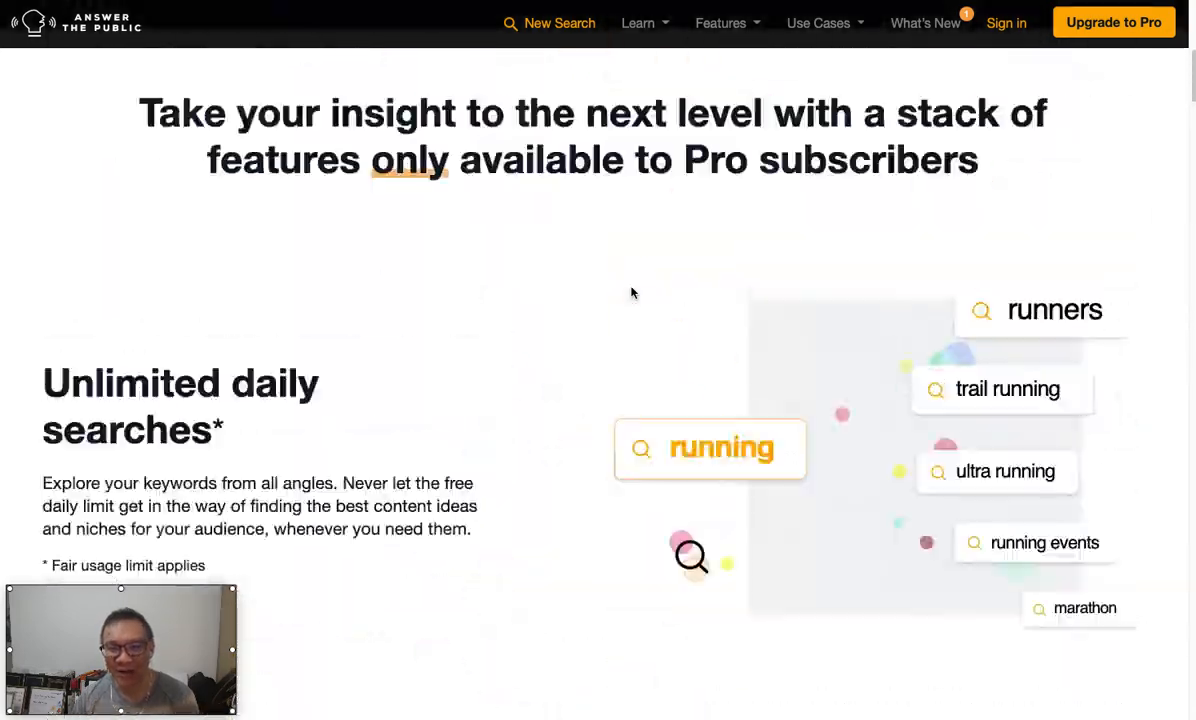
pyautogui.scroll(5, 631, 292)
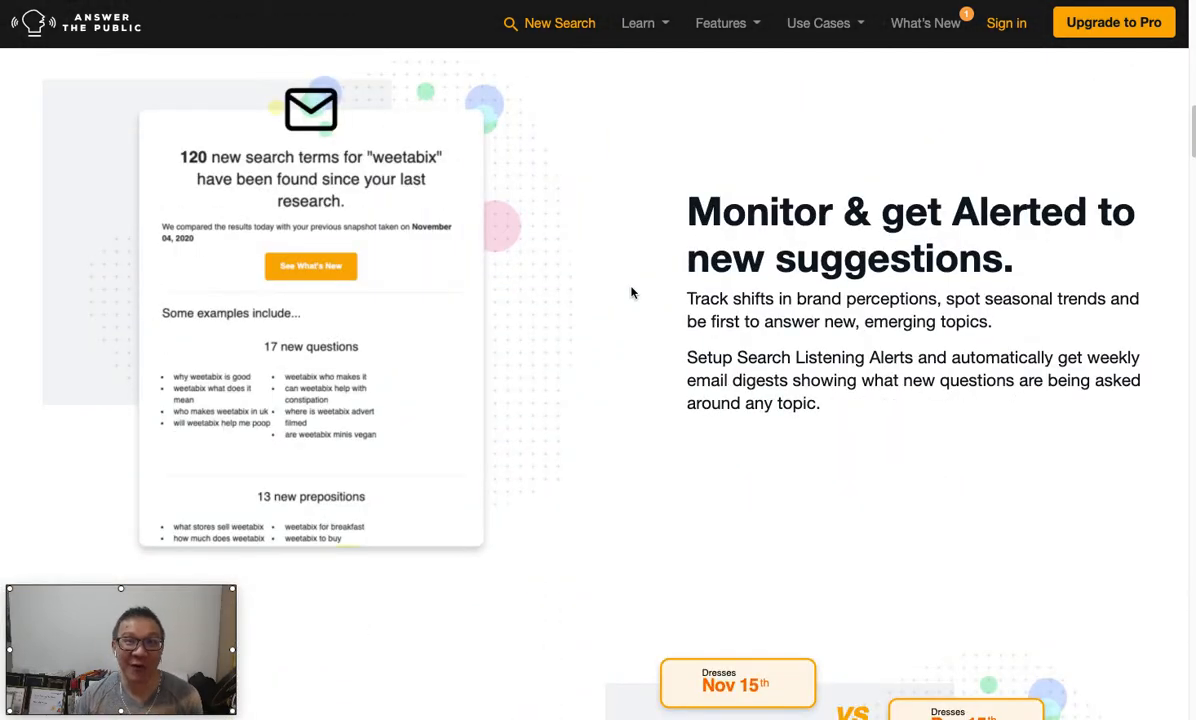
pyautogui.scroll(-6, 631, 292)
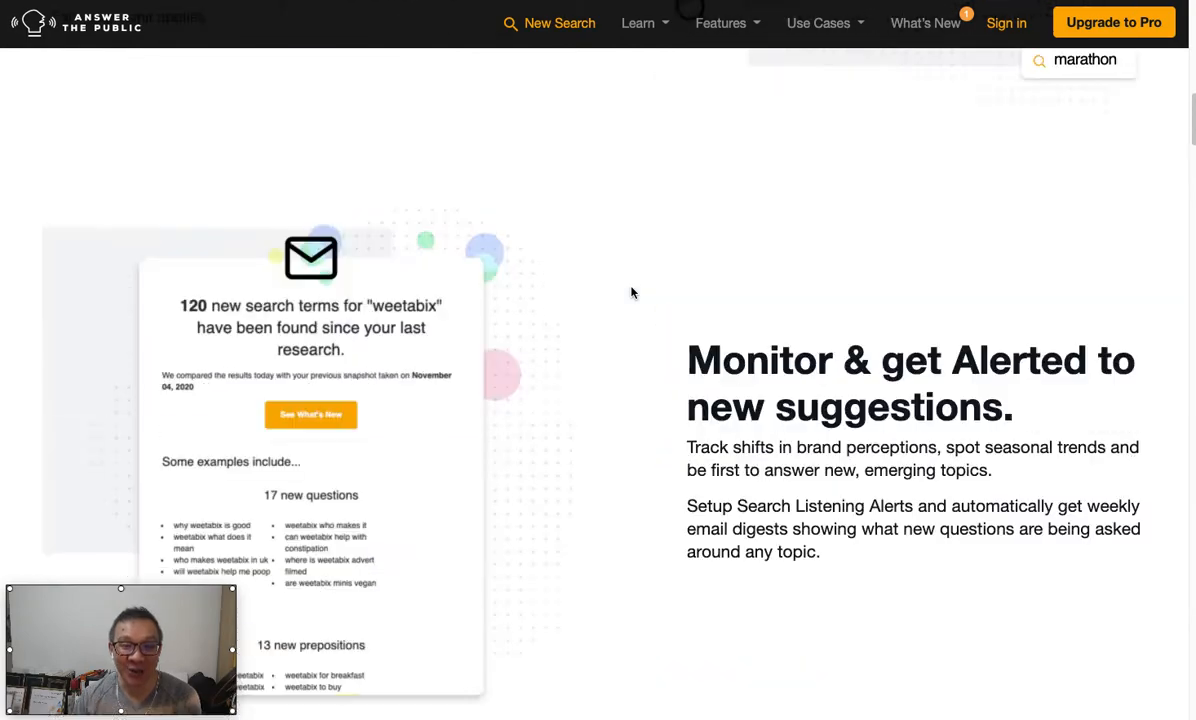
pyautogui.scroll(6, 631, 292)
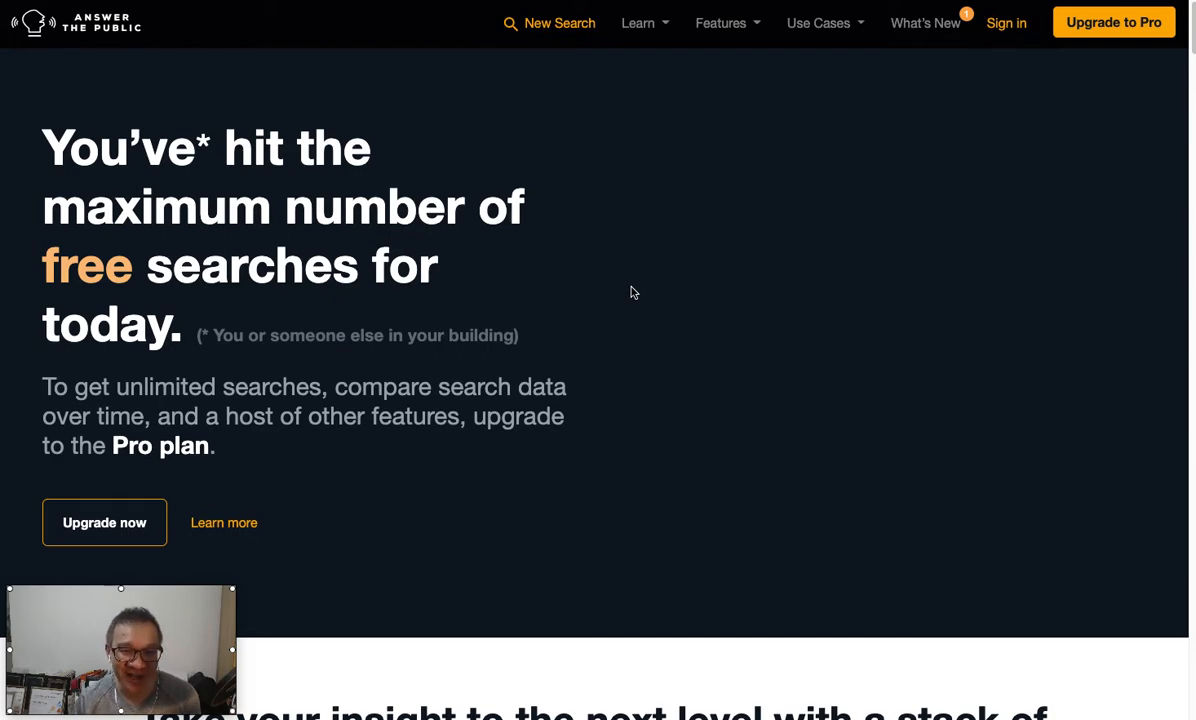
pyautogui.scroll(-5, 631, 291)
pyautogui.scroll(-3, 631, 291)
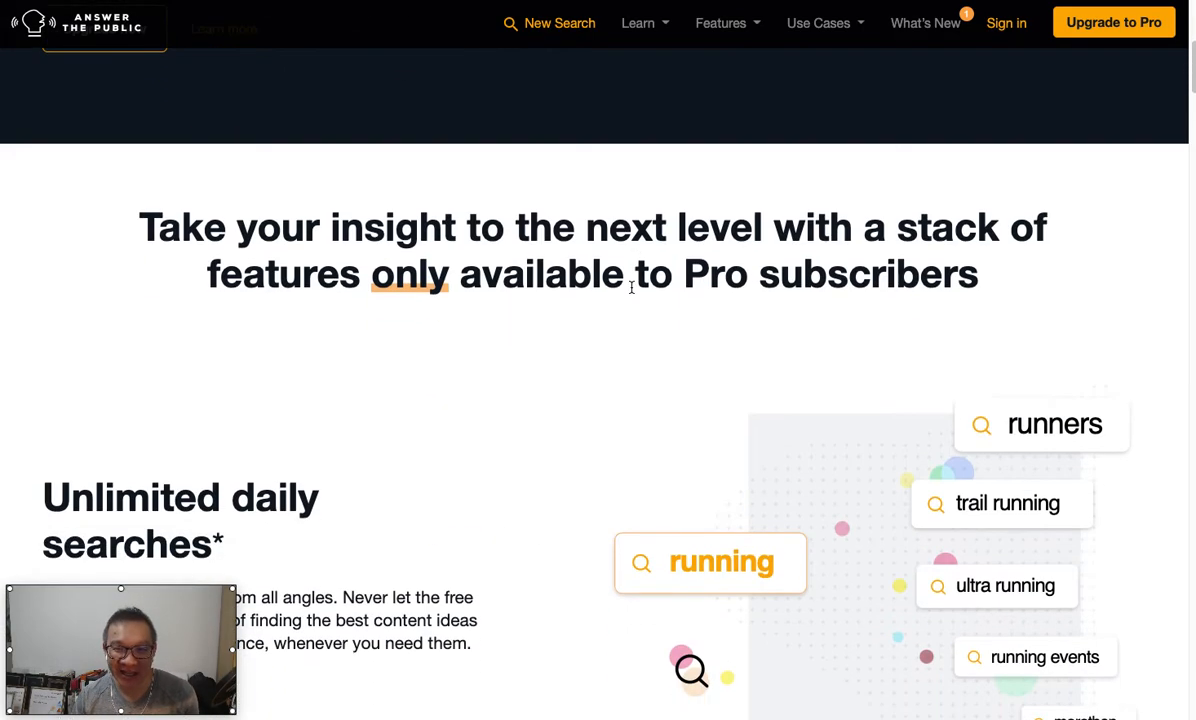
pyautogui.scroll(-15, 631, 292)
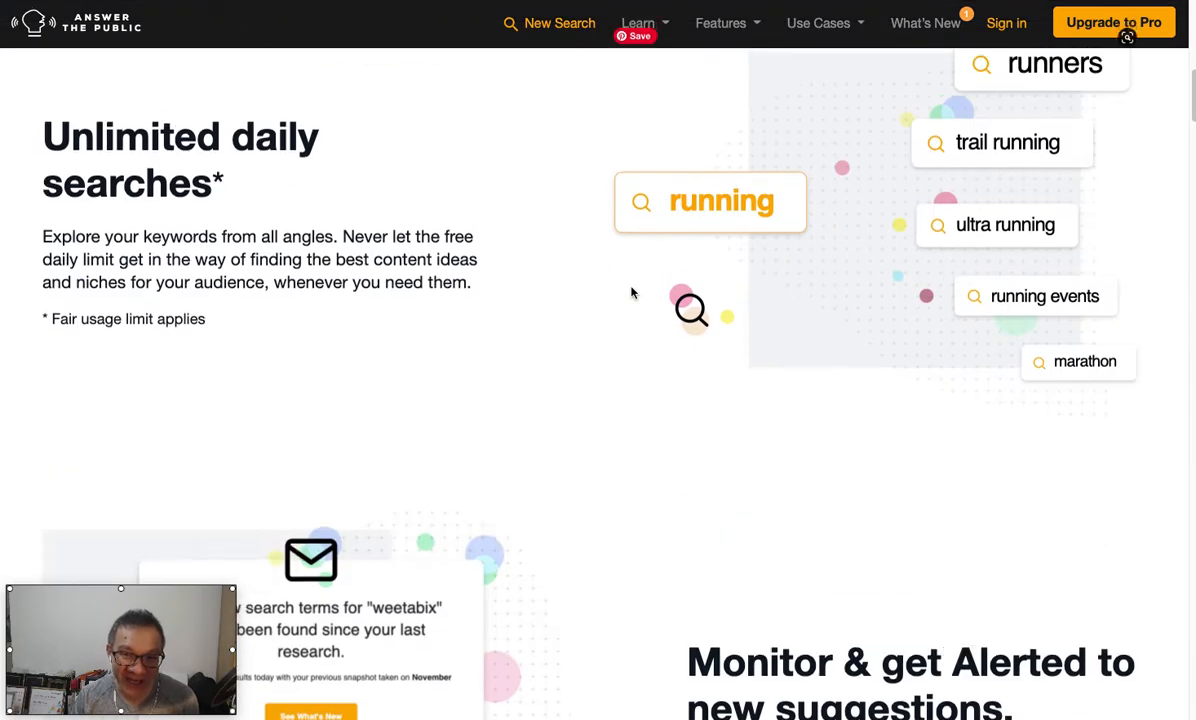
pyautogui.scroll(20, 631, 292)
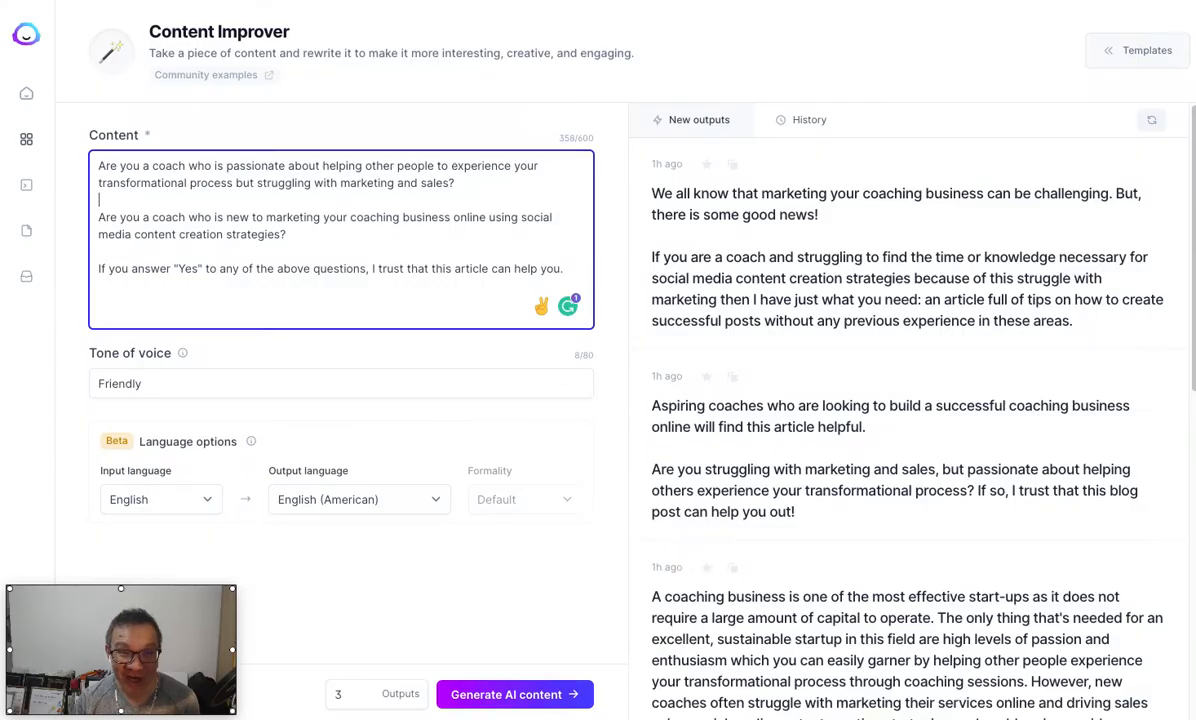
# Switch to Jarvis and open the Blog Post Outline template from the template library
pyautogui.click(36, 39)
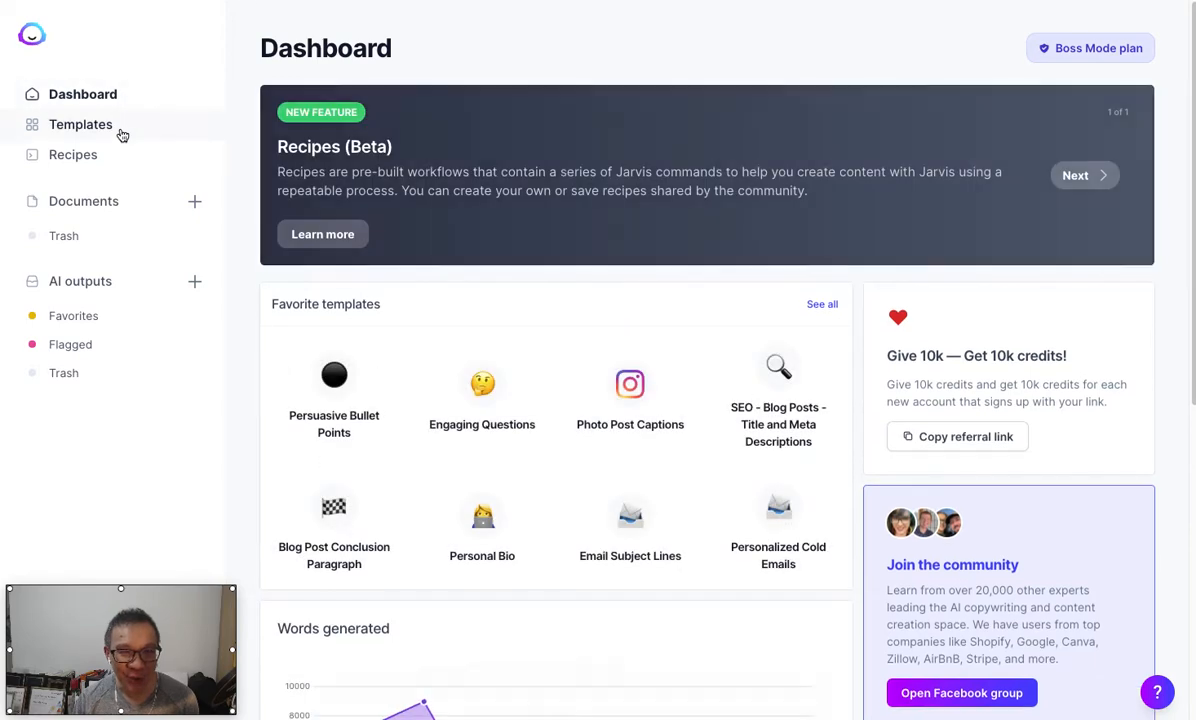
pyautogui.click(119, 130)
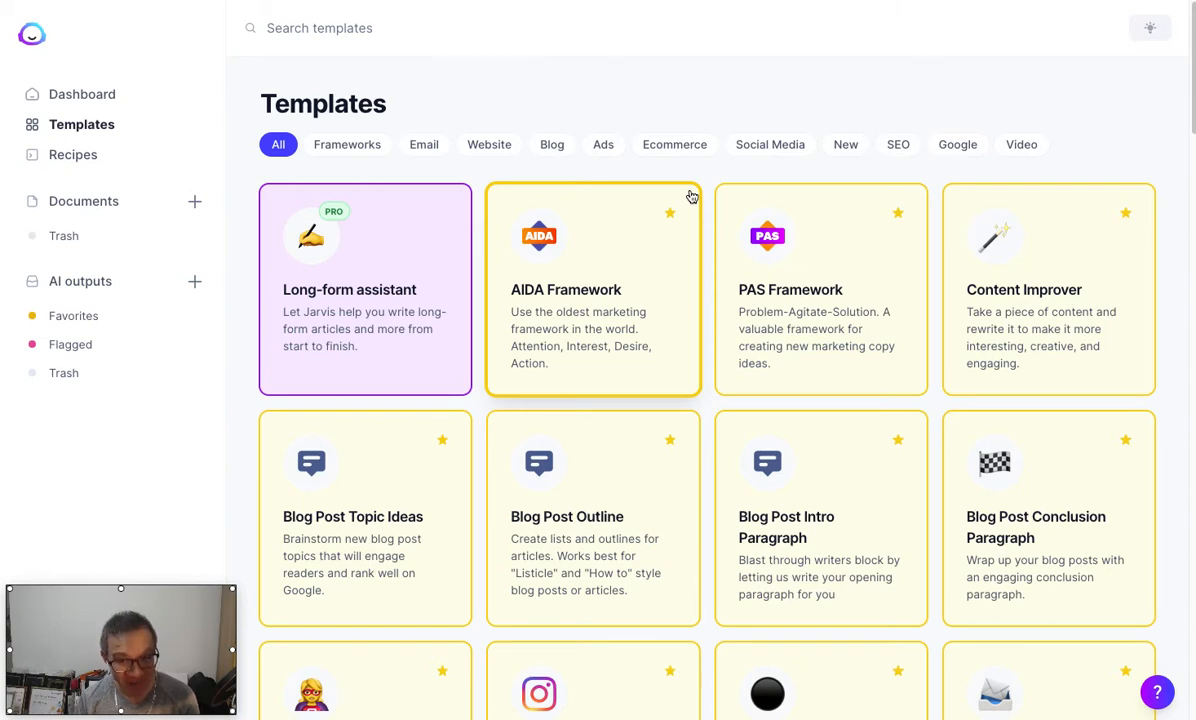
pyautogui.scroll(-2, 690, 196)
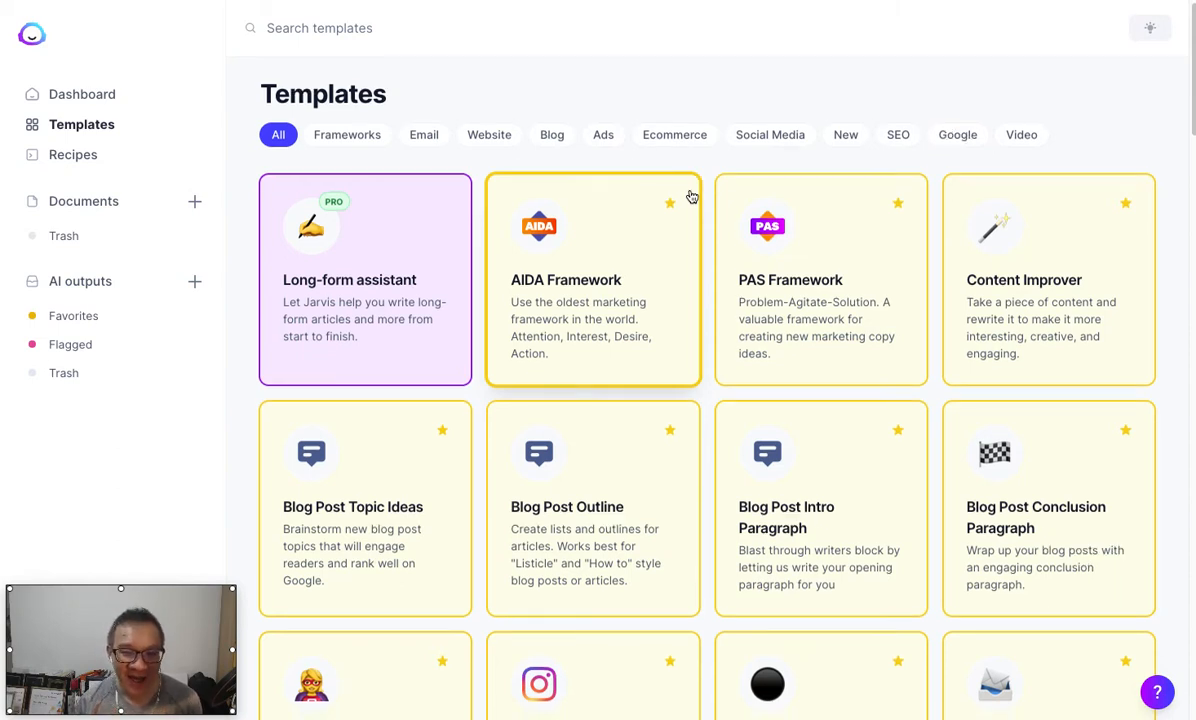
pyautogui.click(675, 446)
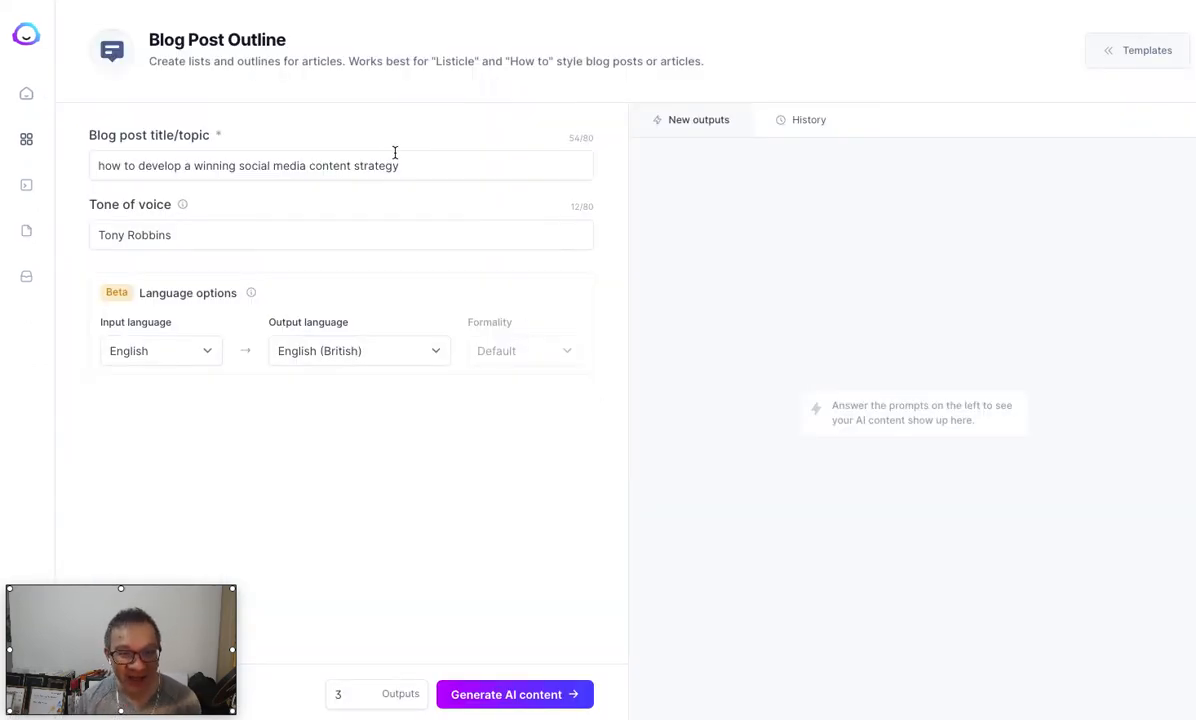
# Generate outlines for "how to develop a winning social media content strategy" in the Tony Robbins tone of voice, with 3 outputs
pyautogui.moveTo(410, 161); pyautogui.dragTo(66, 172)
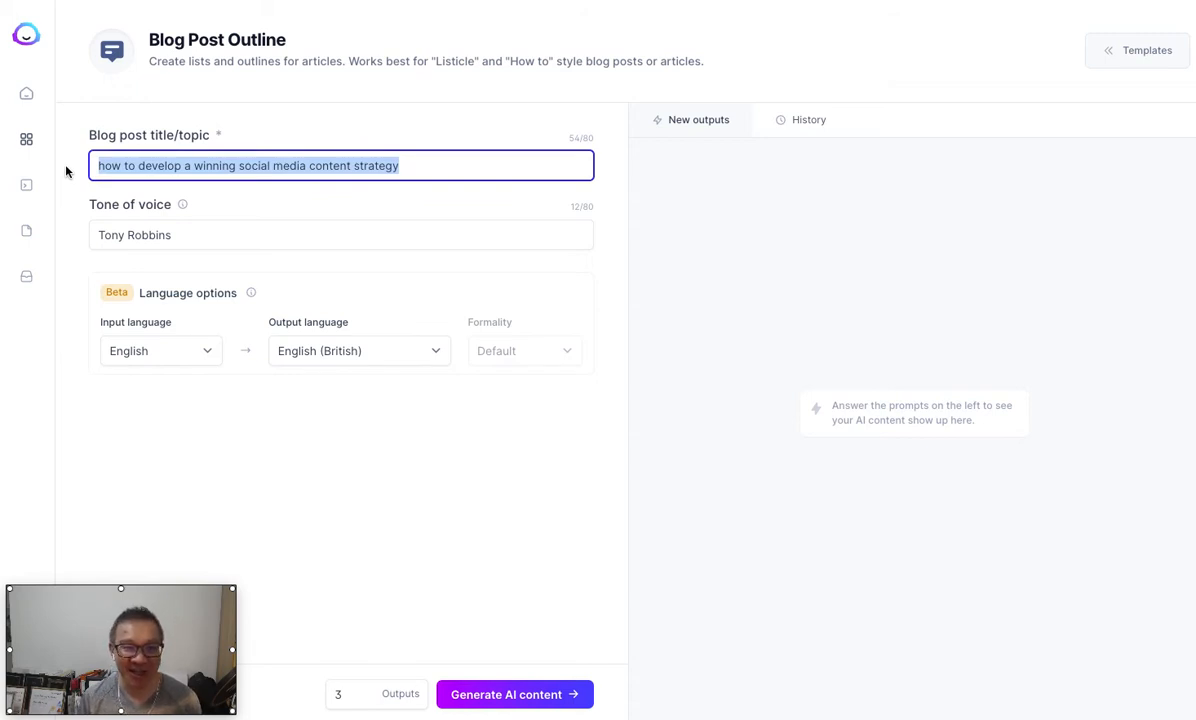
pyautogui.click(246, 238)
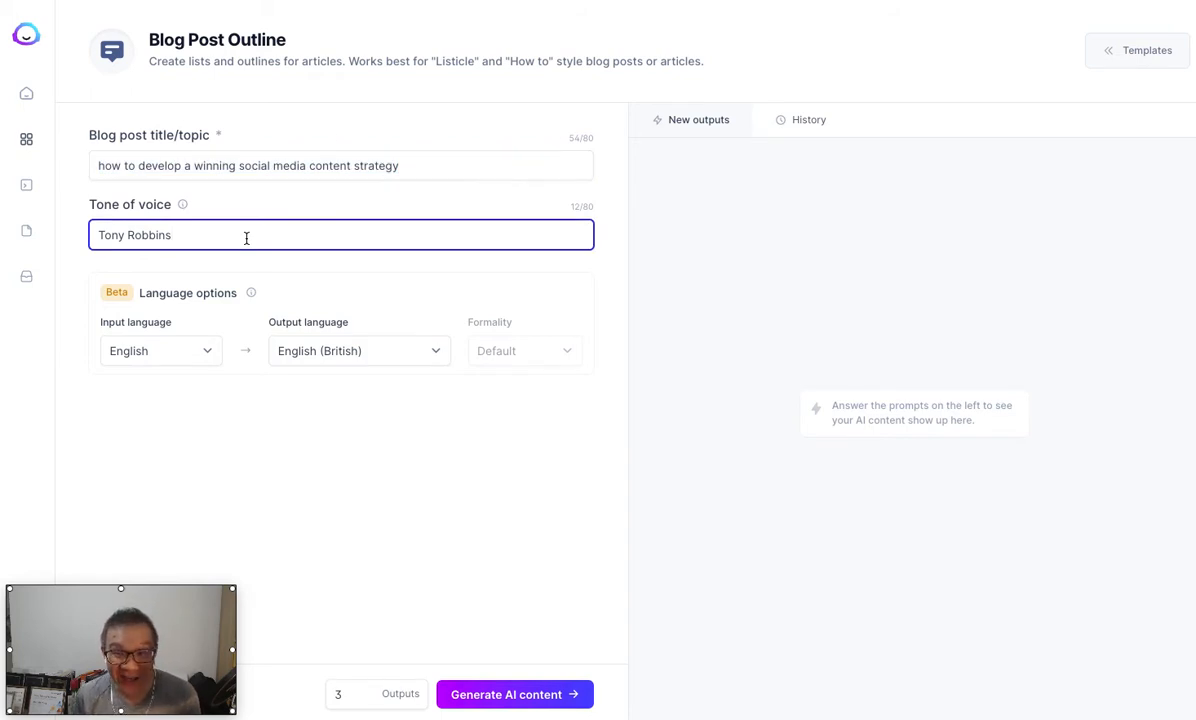
pyautogui.click(500, 697)
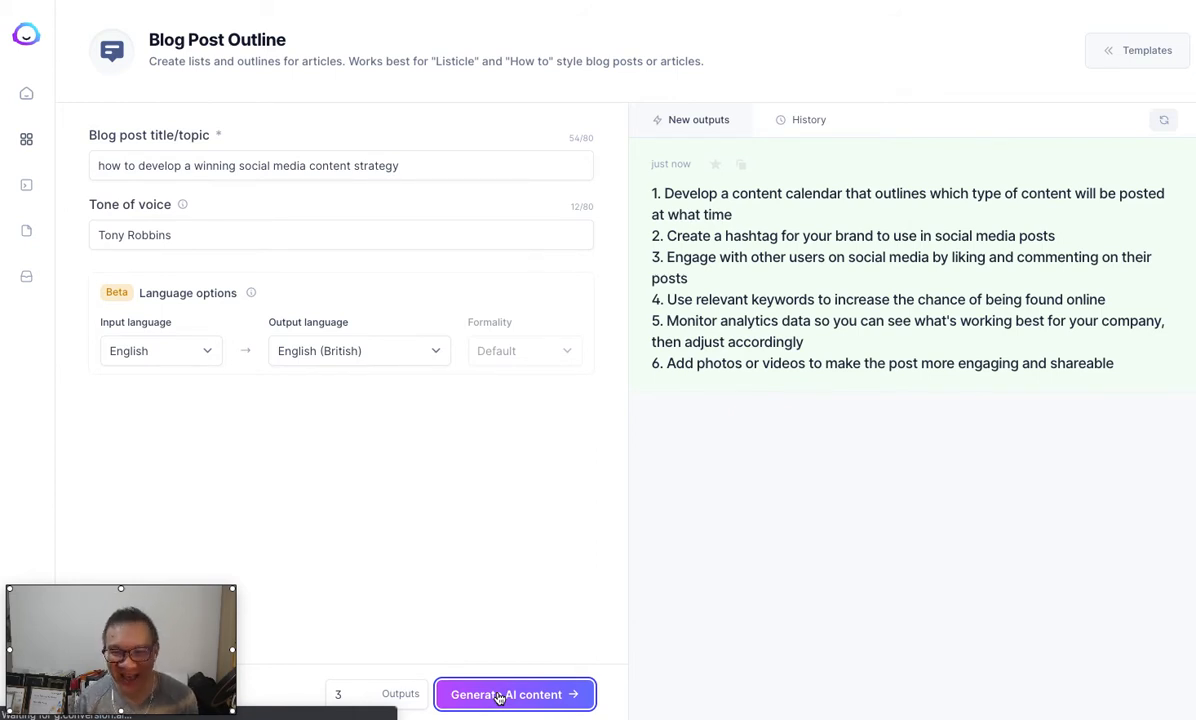
# View the generated blog post outline in full, highlight its entire text, and close it
pyautogui.click(836, 305)
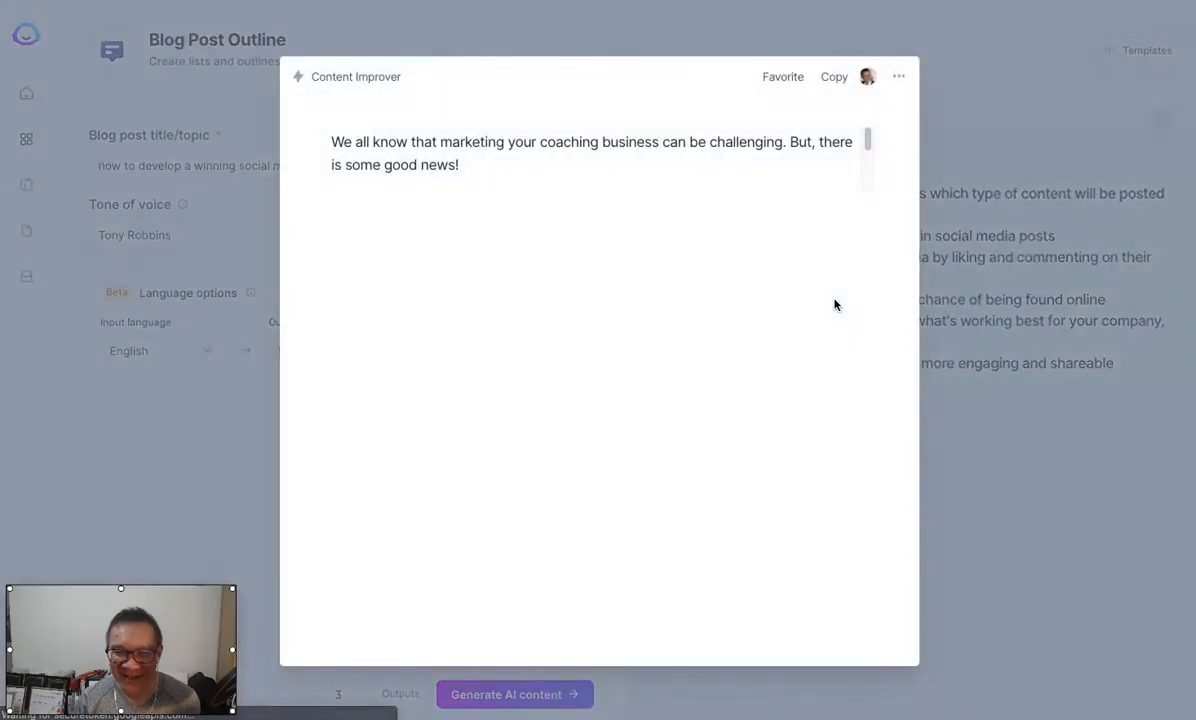
pyautogui.moveTo(325, 146); pyautogui.dragTo(851, 358)
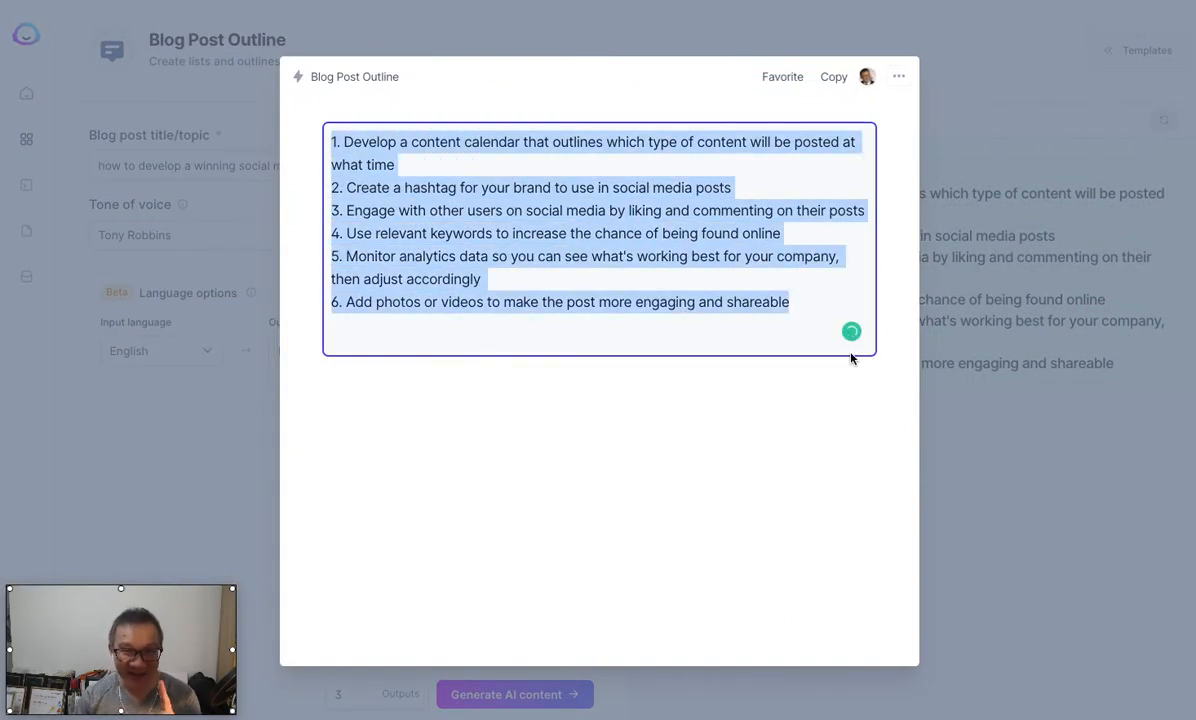
pyautogui.click(982, 152)
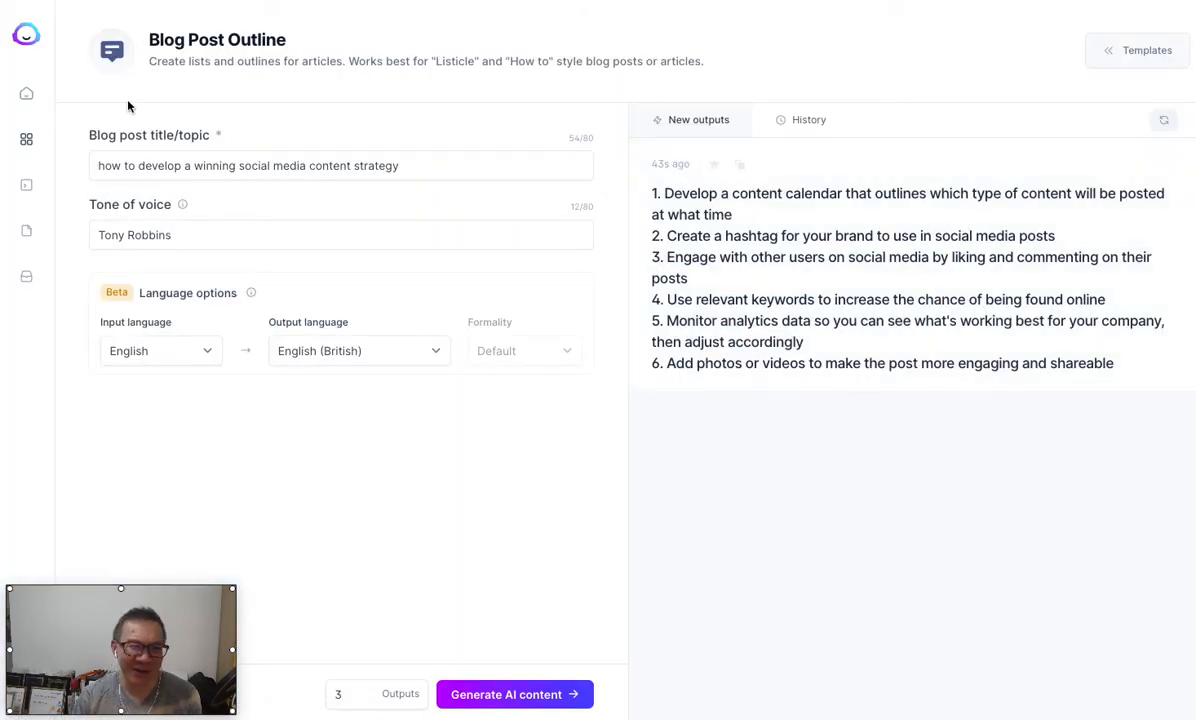
# Start a new document with the Long-form assistant using the Blog post workflow and look through its stages
pyautogui.click(29, 41)
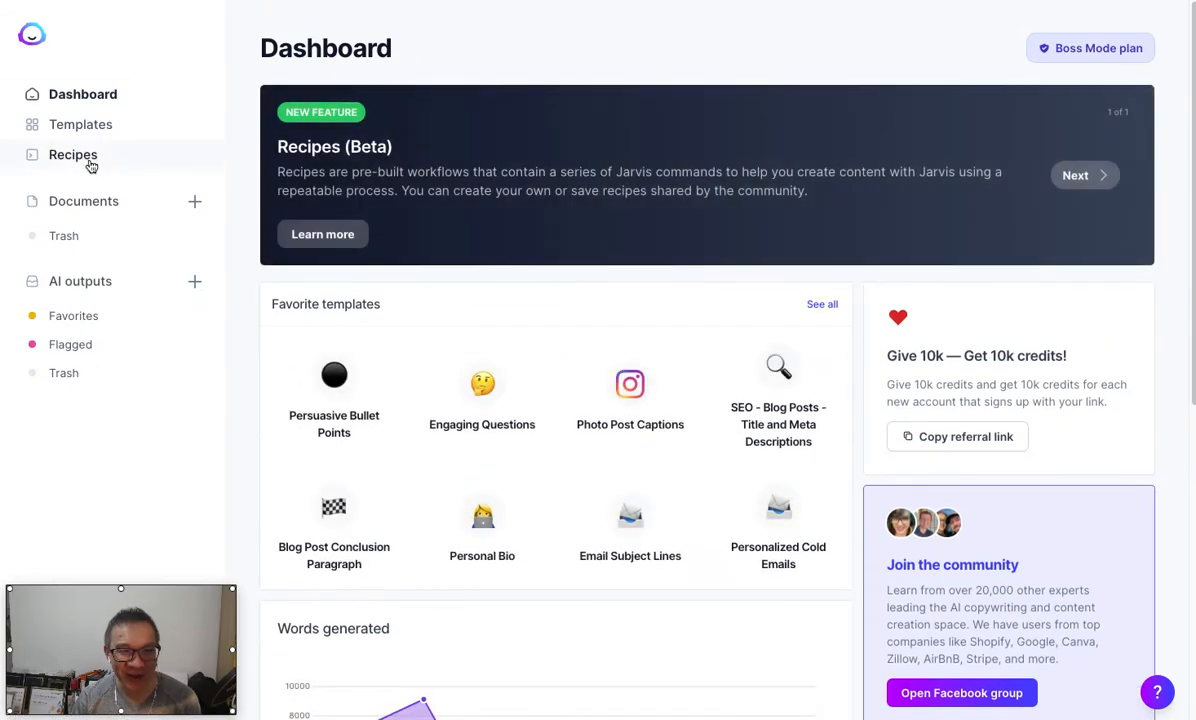
pyautogui.click(79, 125)
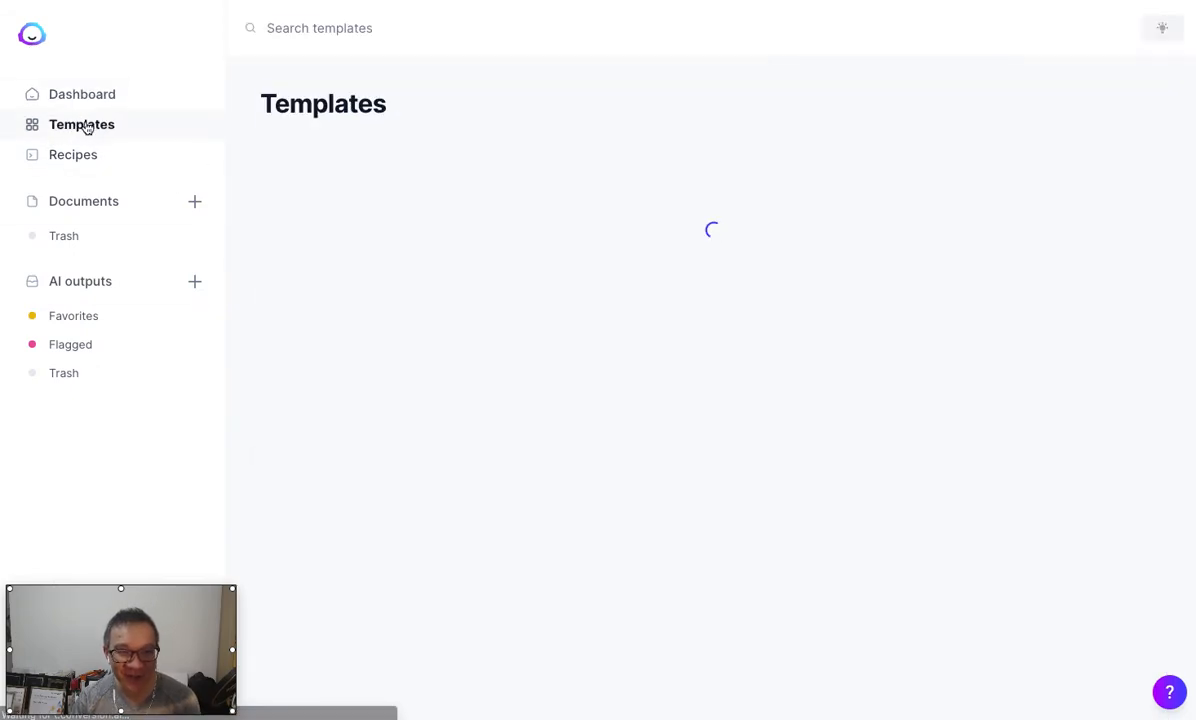
pyautogui.click(366, 280)
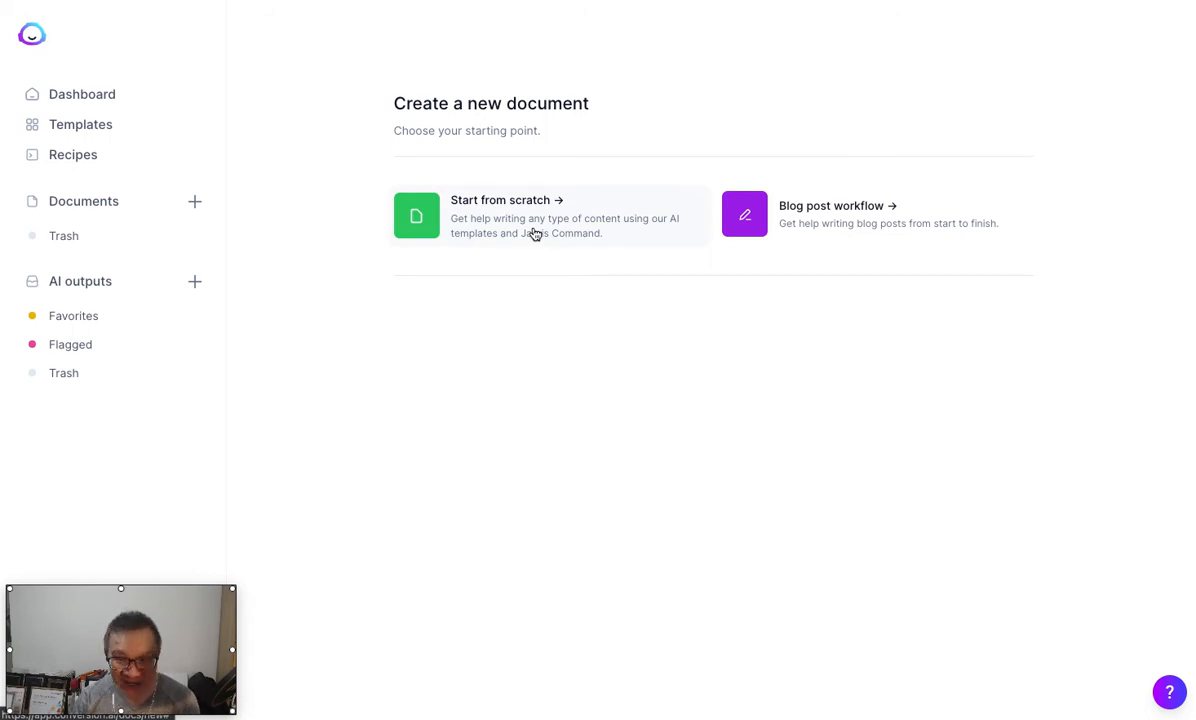
pyautogui.click(870, 232)
pyautogui.scroll(-3, 696, 371)
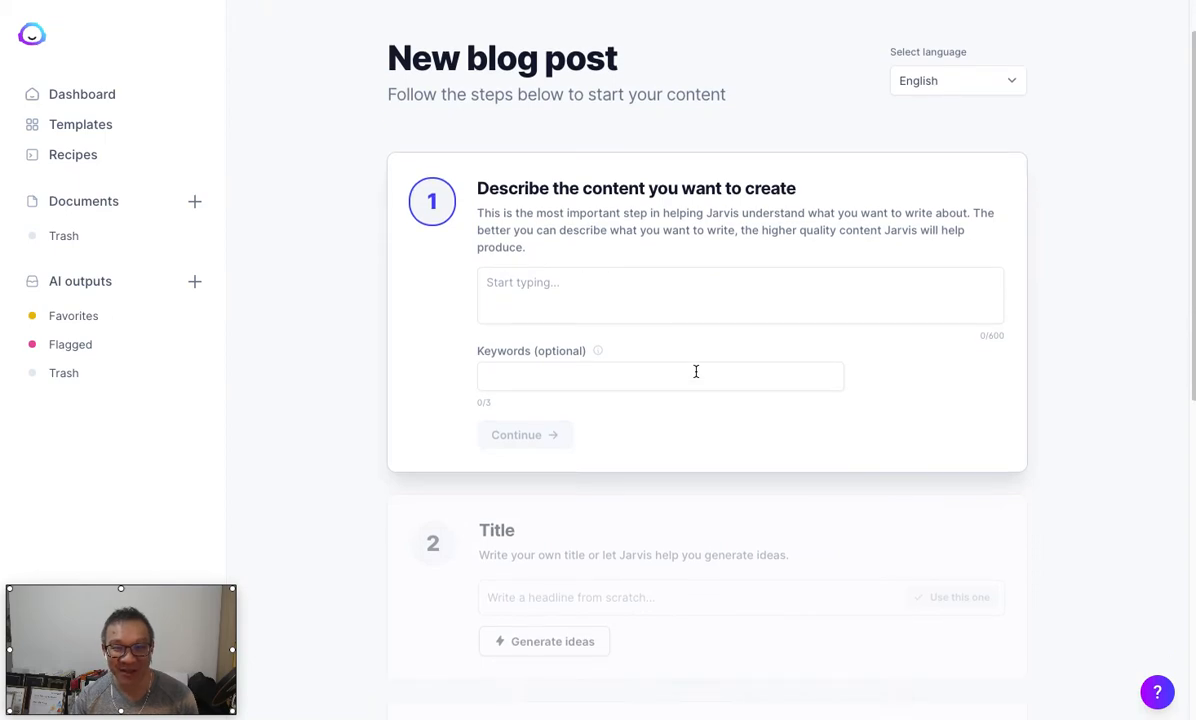
pyautogui.scroll(-3, 696, 371)
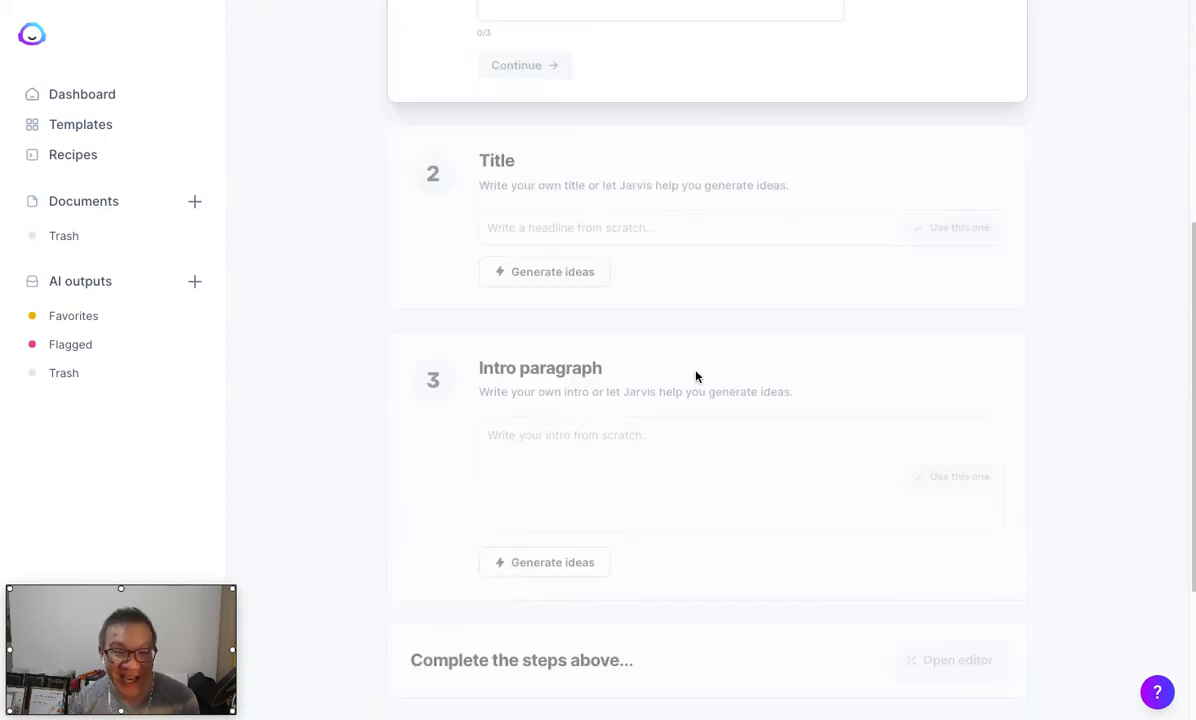
pyautogui.scroll(5, 697, 376)
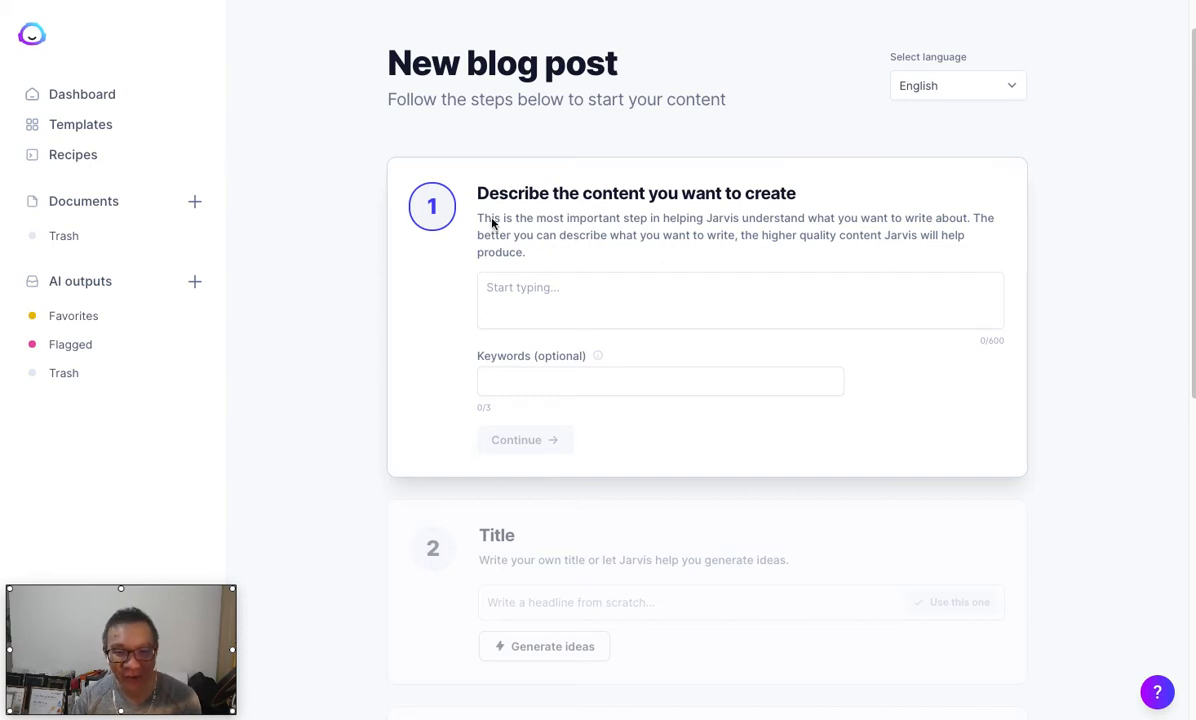
pyautogui.scroll(-1, 574, 240)
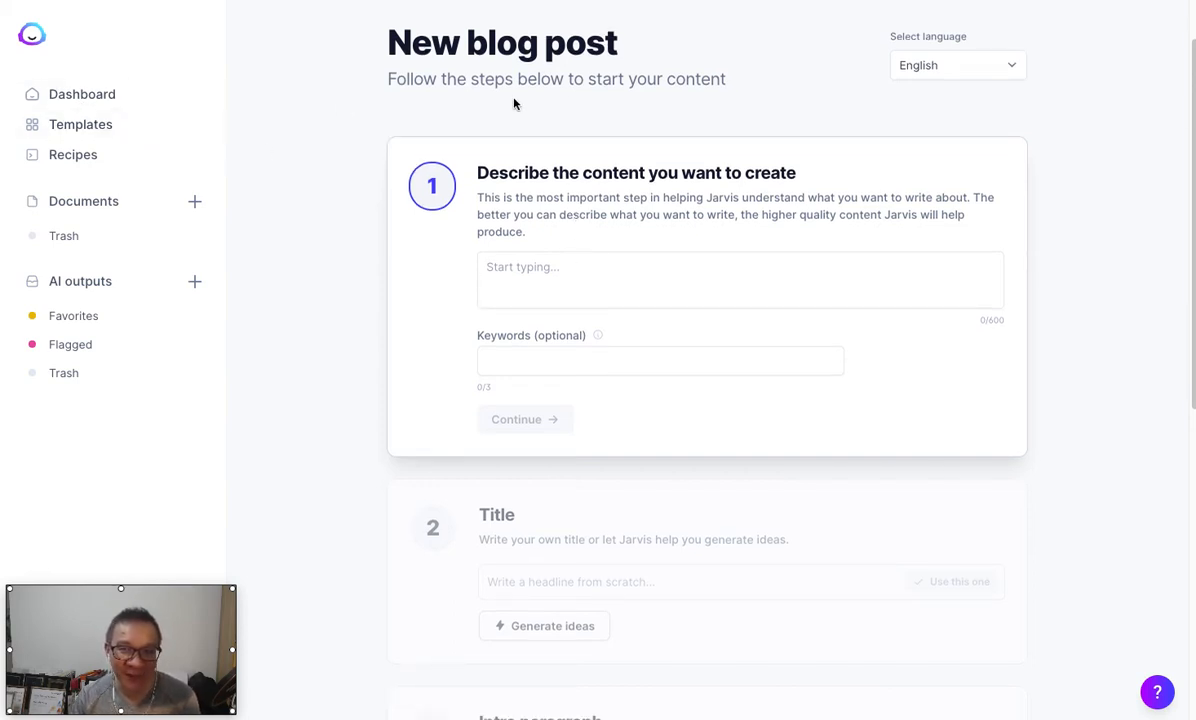
# Describe the blog post content as "How to develop winning strategies on social media"
pyautogui.click(632, 281)
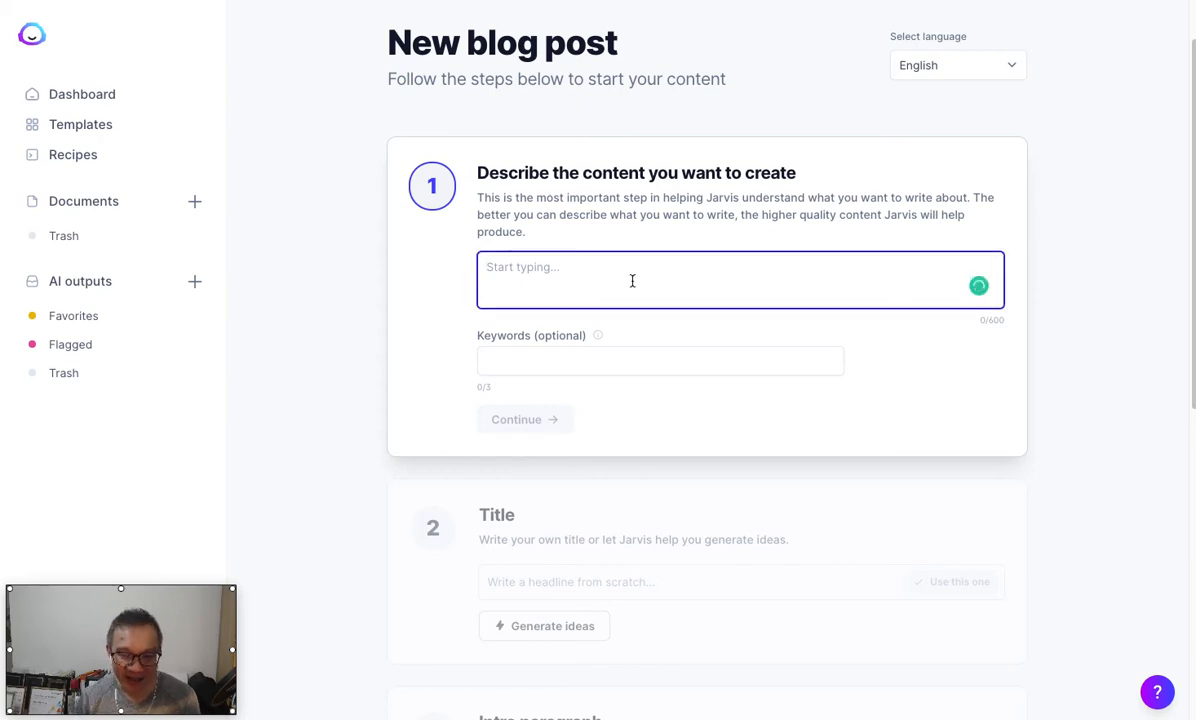
pyautogui.write('How to ')
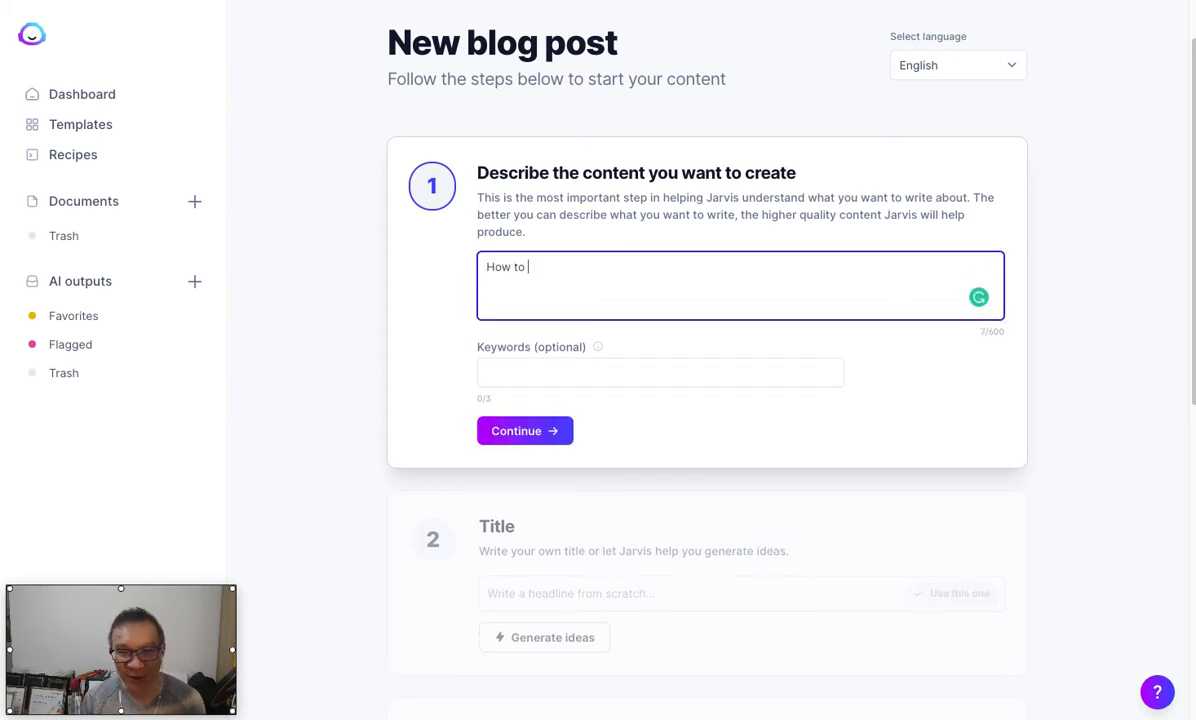
pyautogui.write('develop winnin')
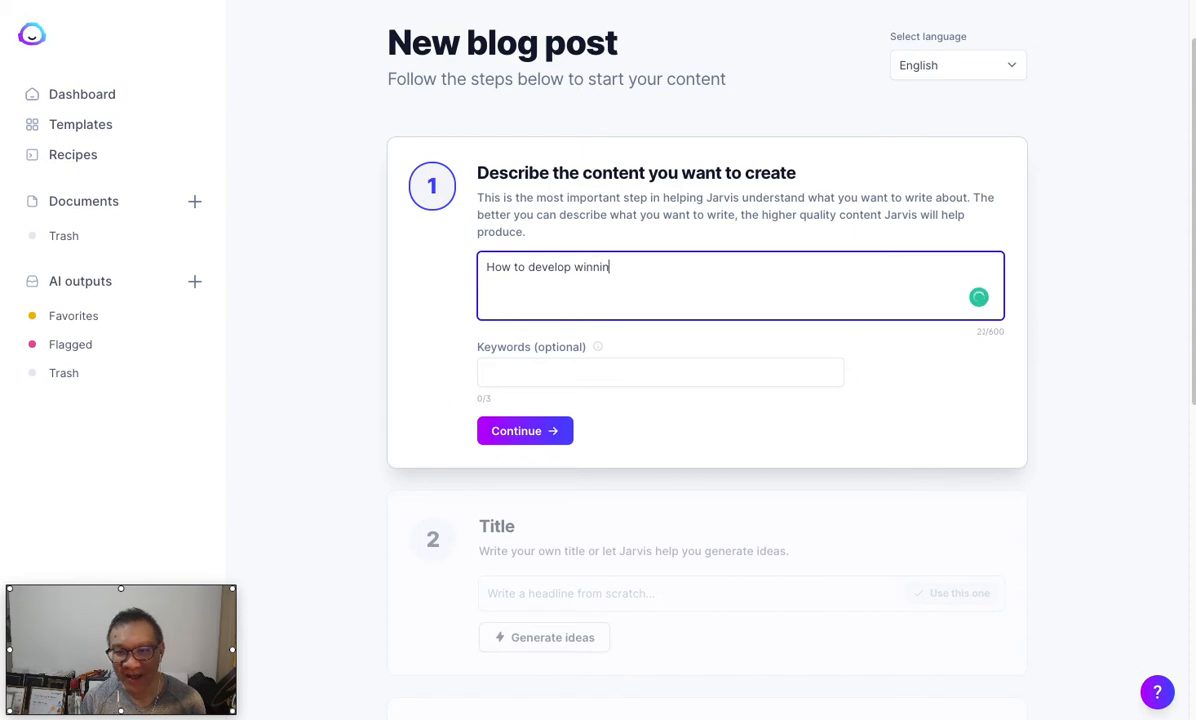
pyautogui.write('g strategies on ')
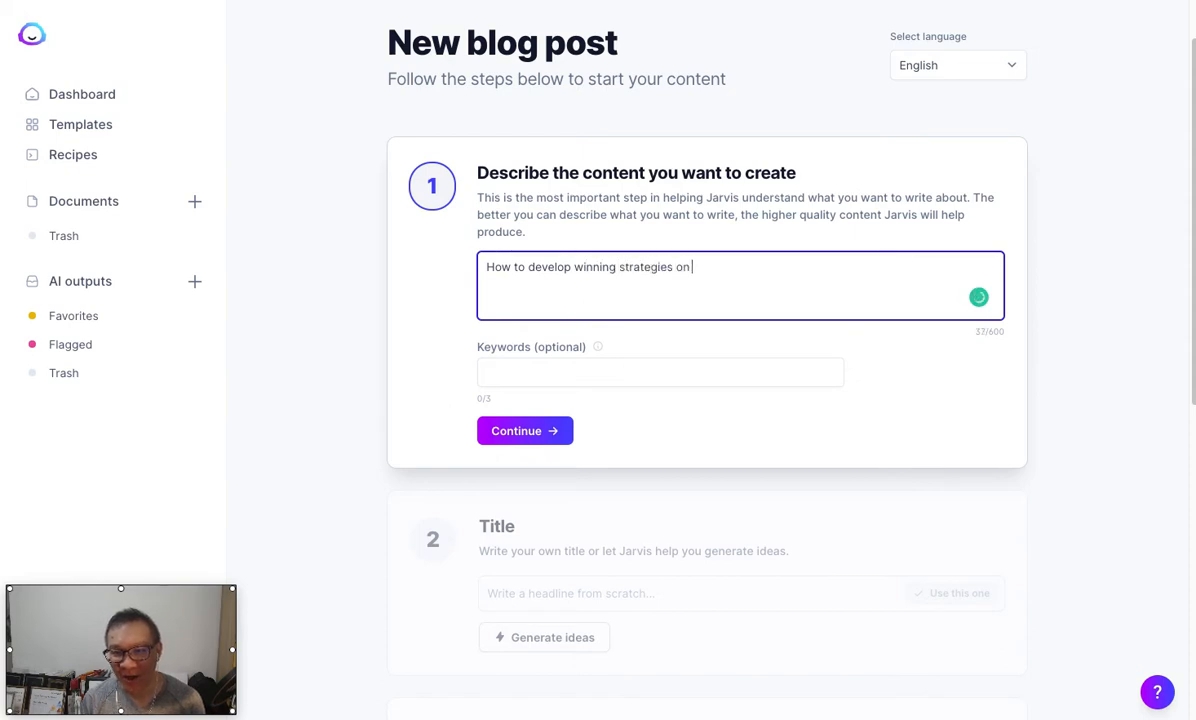
pyautogui.write('social media')
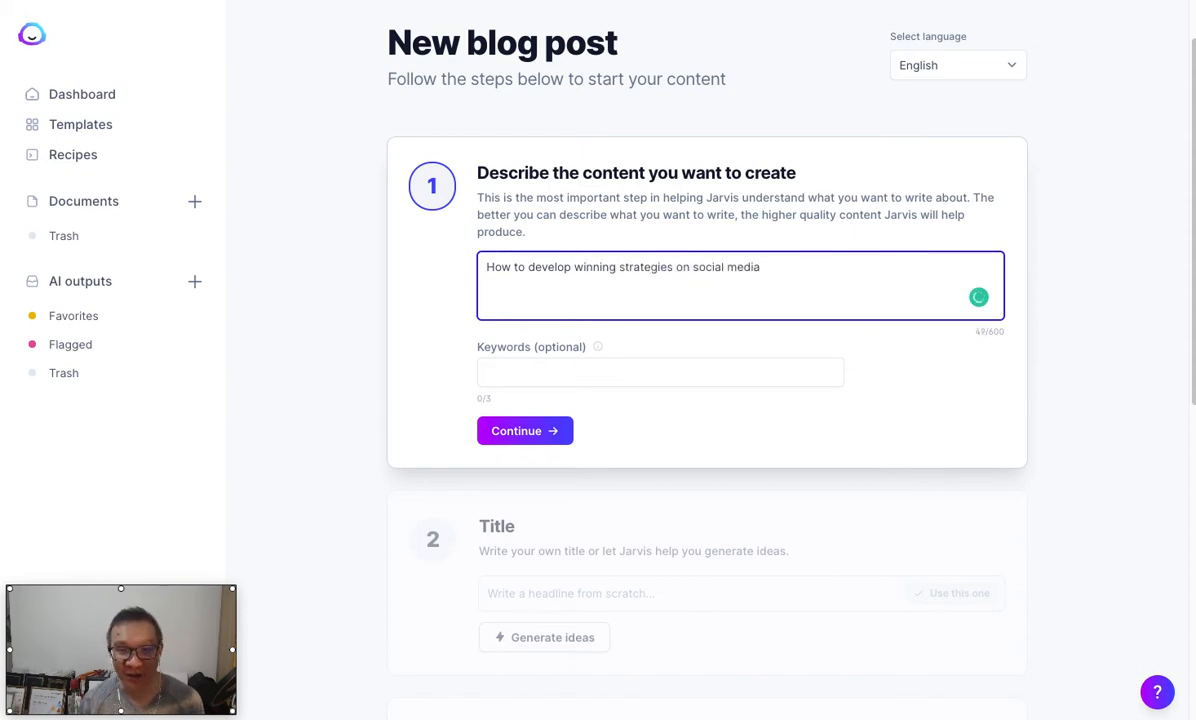
# Add the keywords "social media", "content creation" and "copywriting" to the new blog post
pyautogui.click(638, 371)
pyautogui.write('social media')
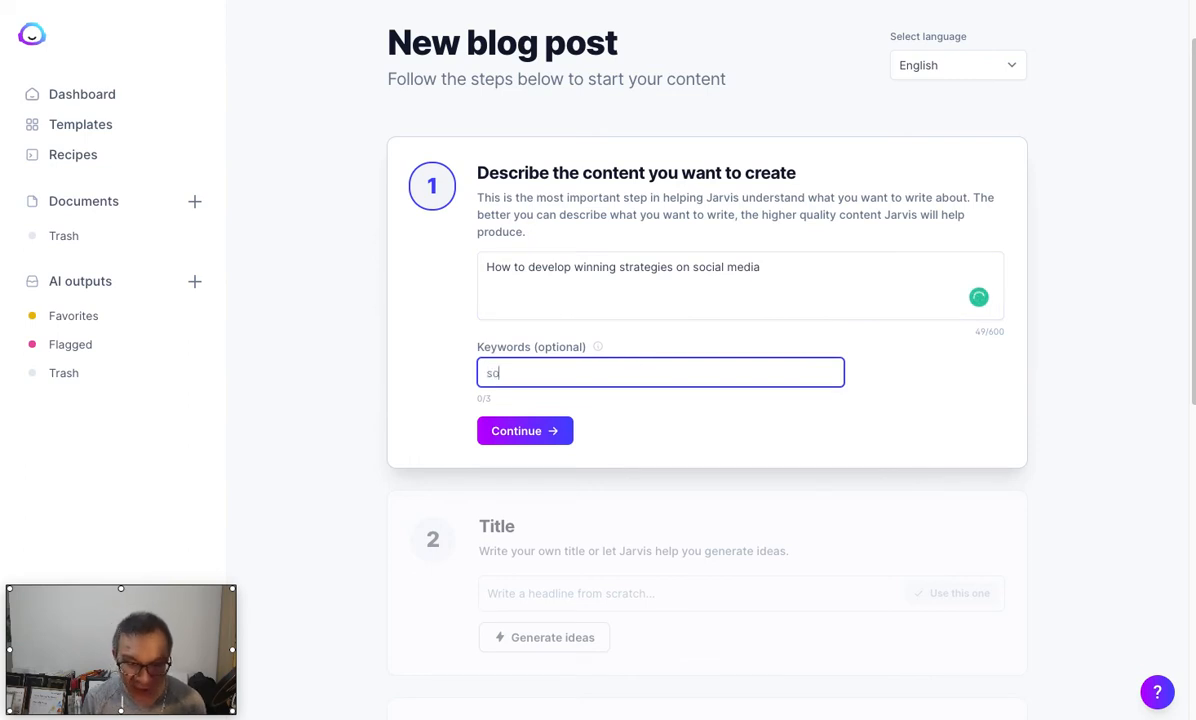
pyautogui.press('Return')
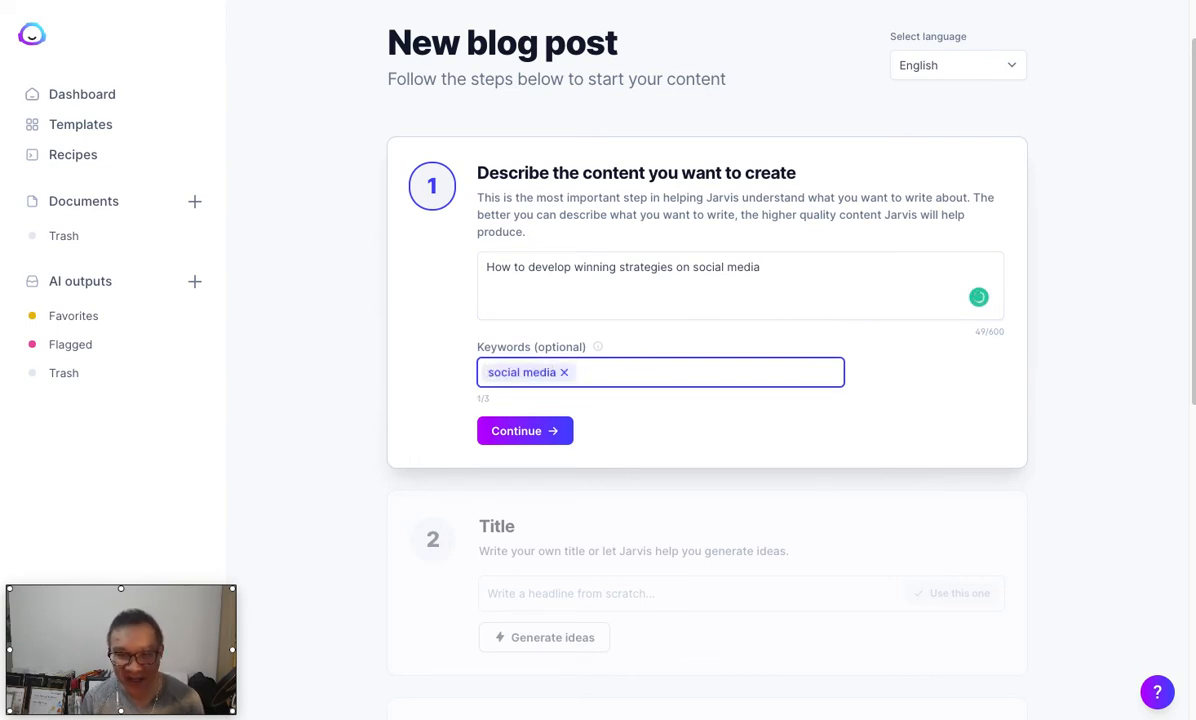
pyautogui.write('content cre')
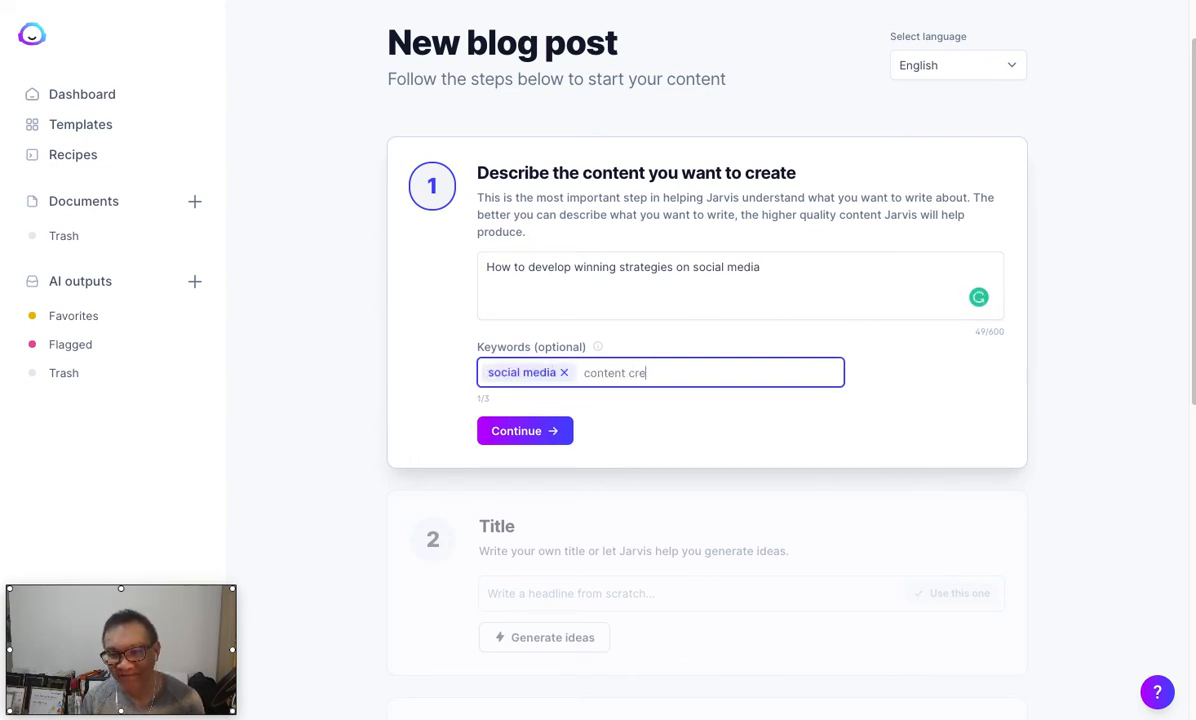
pyautogui.write('ation')
pyautogui.press('Return')
pyautogui.write('copywriting')
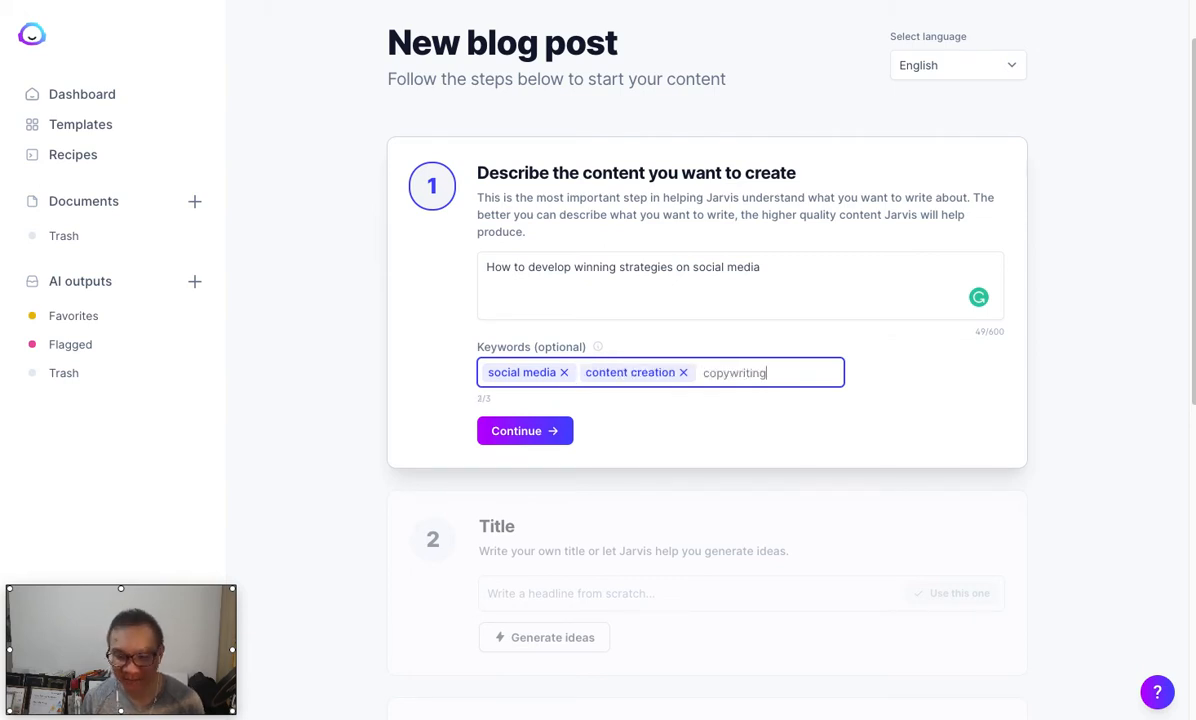
pyautogui.press('Return')
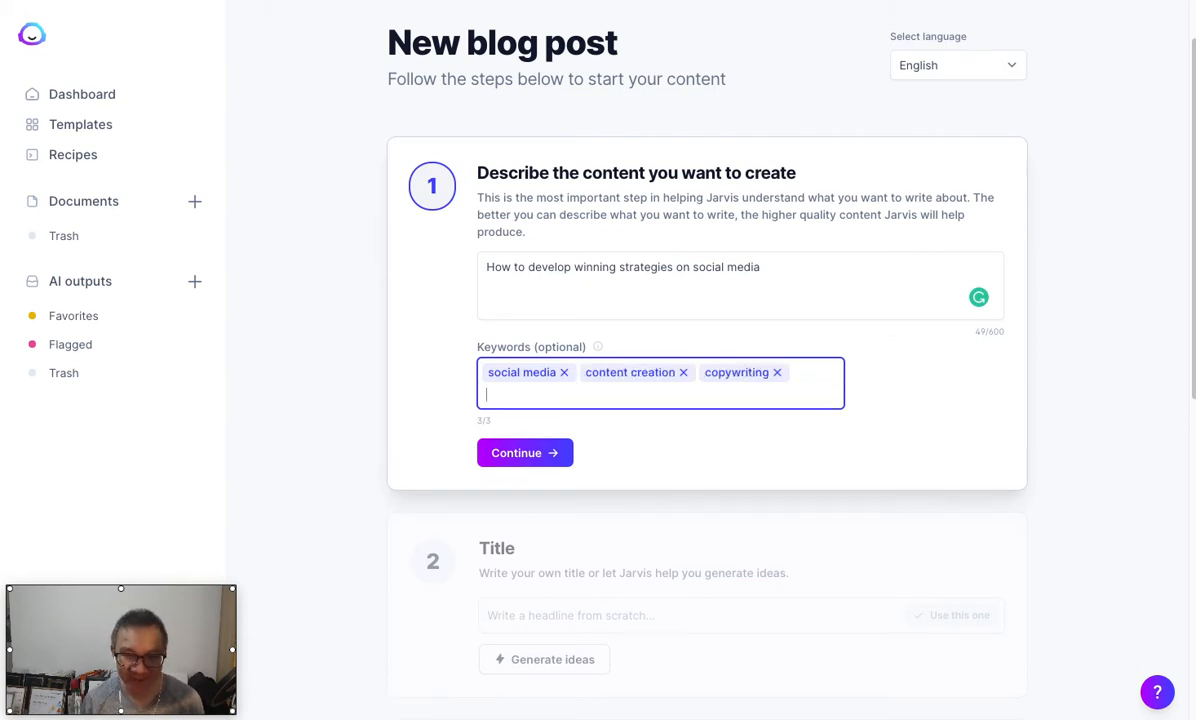
# Confirm the content description and reuse "How to develop winning strategies on social media" as the blog post title
pyautogui.click(535, 455)
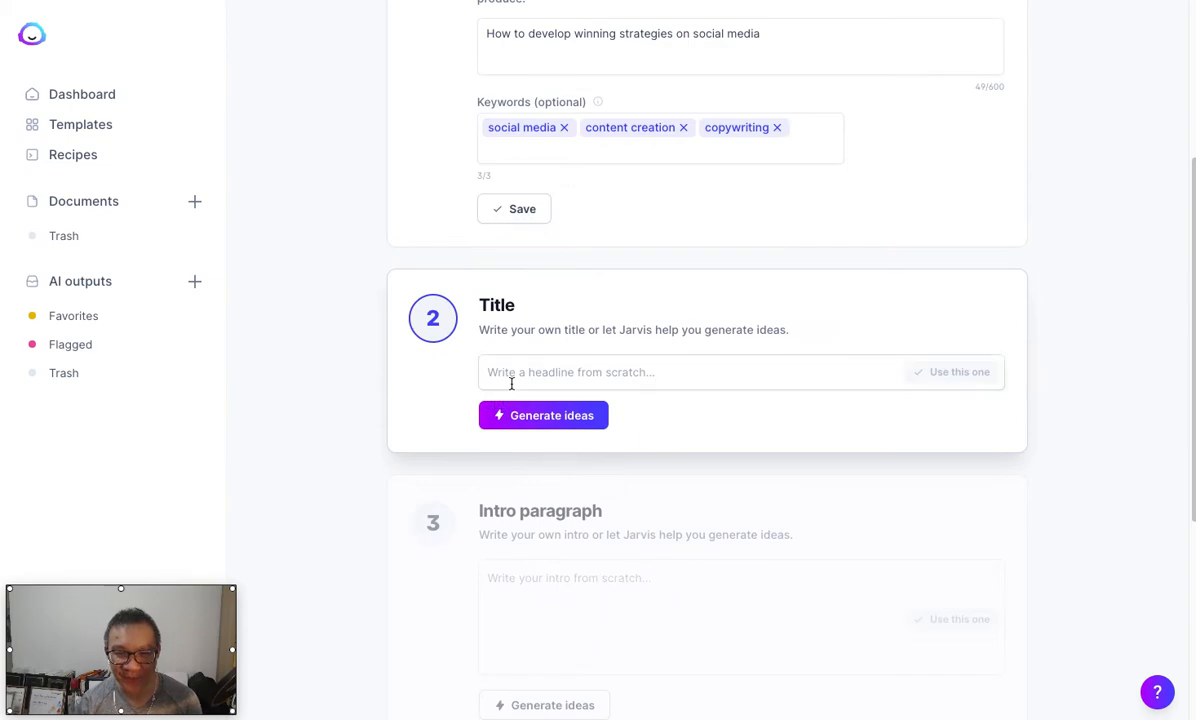
pyautogui.scroll(3, 512, 385)
pyautogui.moveTo(777, 262); pyautogui.dragTo(486, 243)
pyautogui.hotkey('ctrl', 'c')
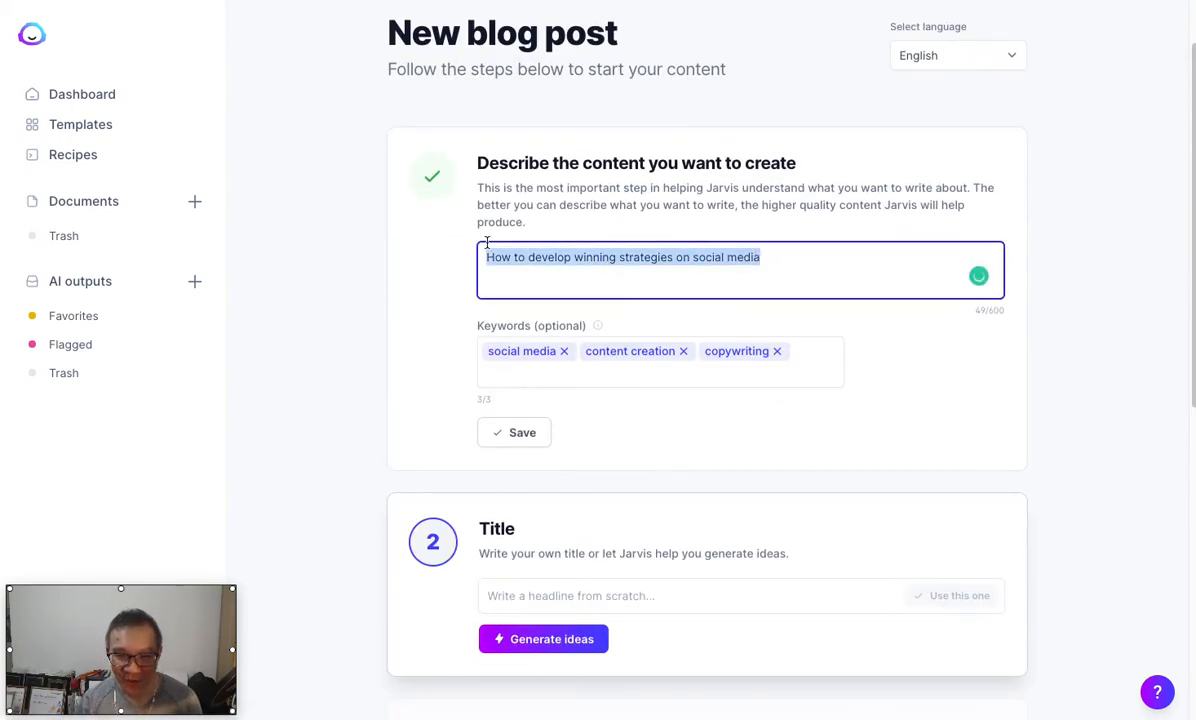
pyautogui.scroll(-2, 779, 406)
pyautogui.click(587, 437)
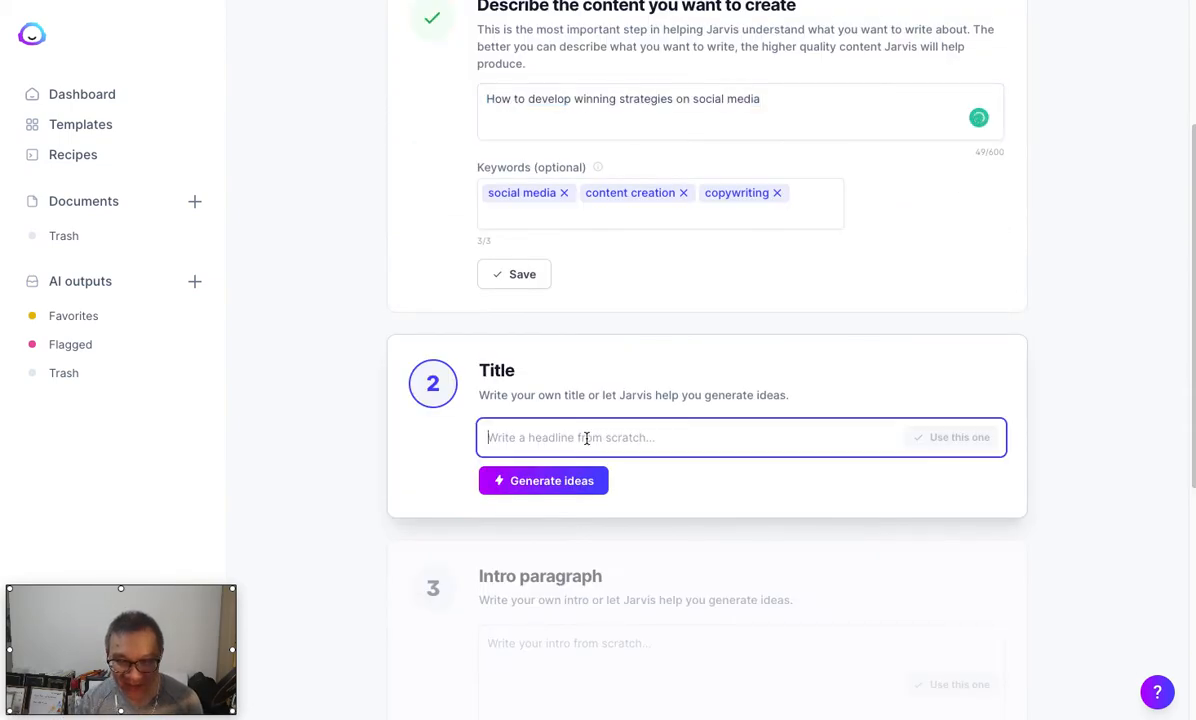
pyautogui.hotkey('ctrl', 'v')
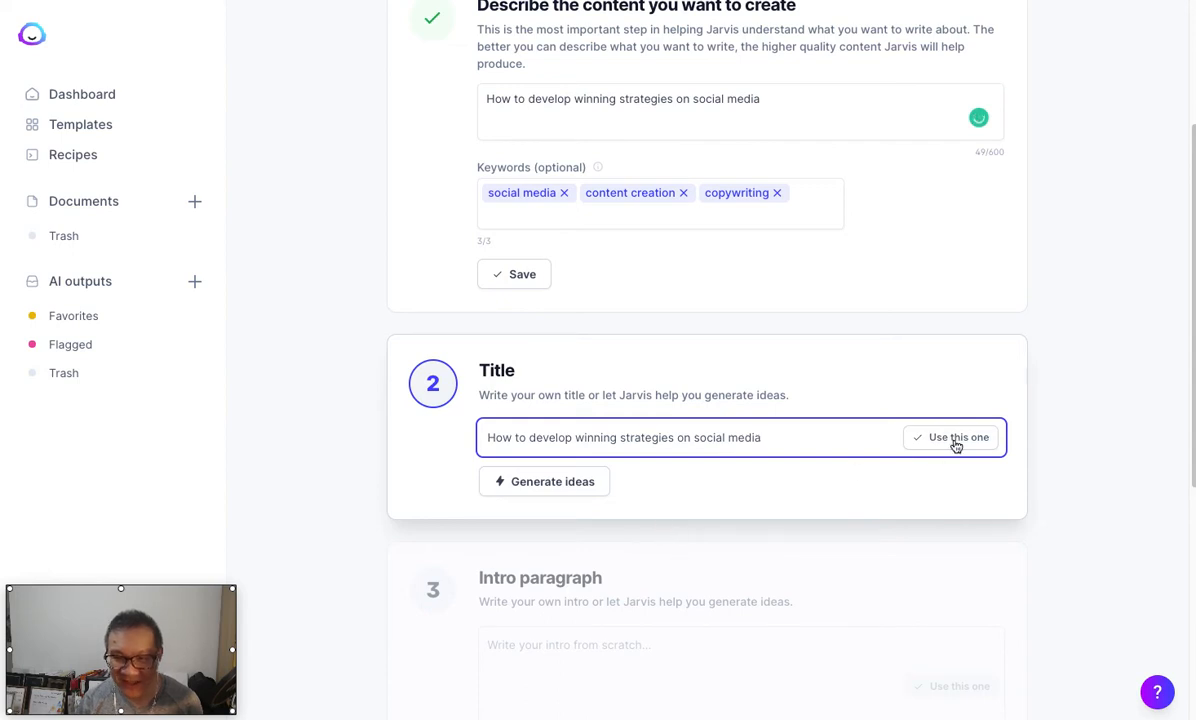
pyautogui.click(955, 439)
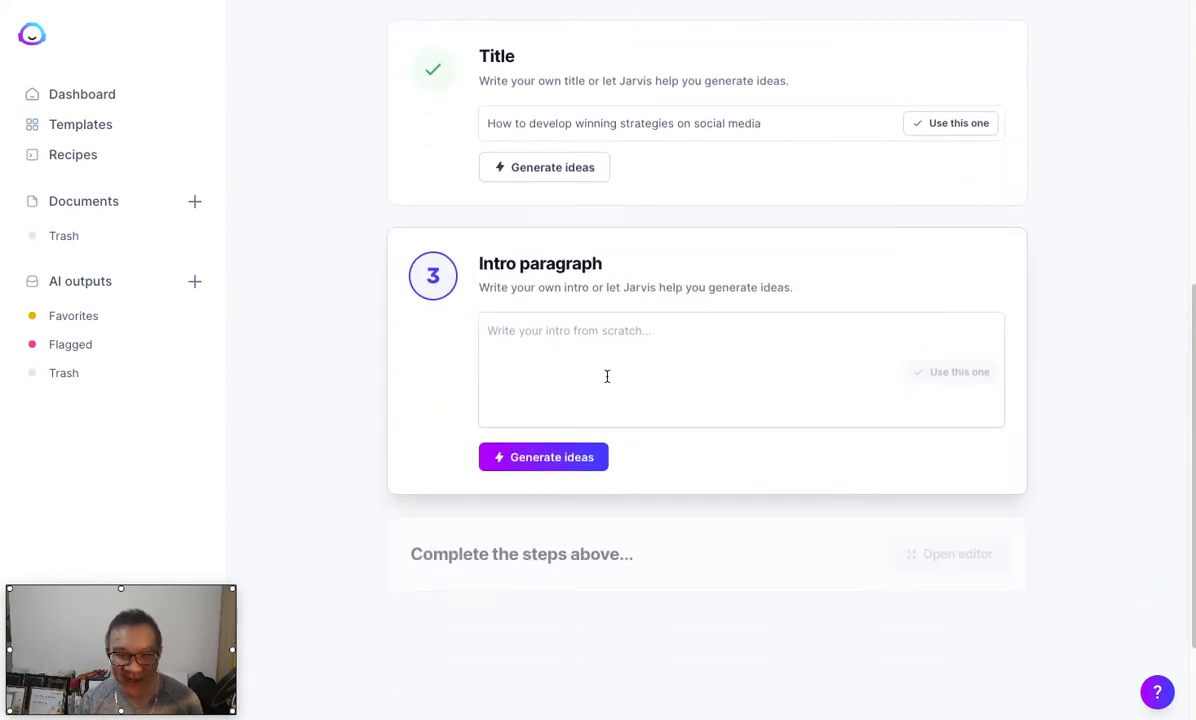
# Generate intro paragraph ideas, use the one beginning "Social media is a powerful social tool", and open the editor
pyautogui.click(606, 376)
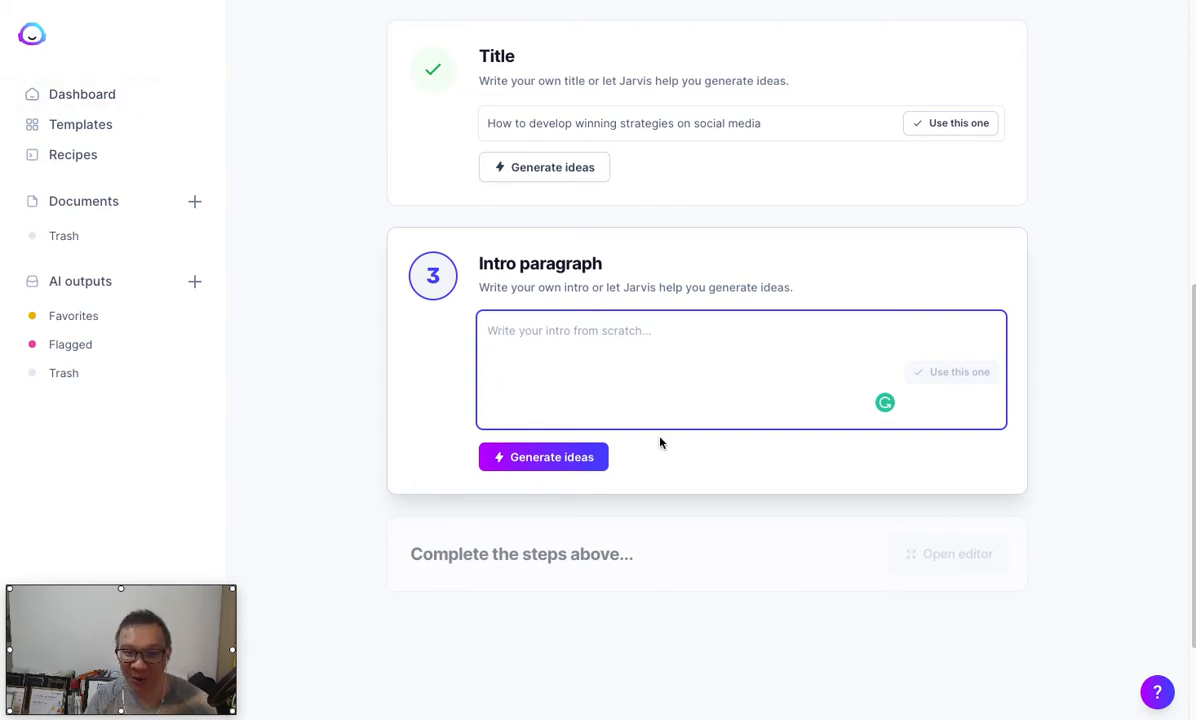
pyautogui.click(549, 460)
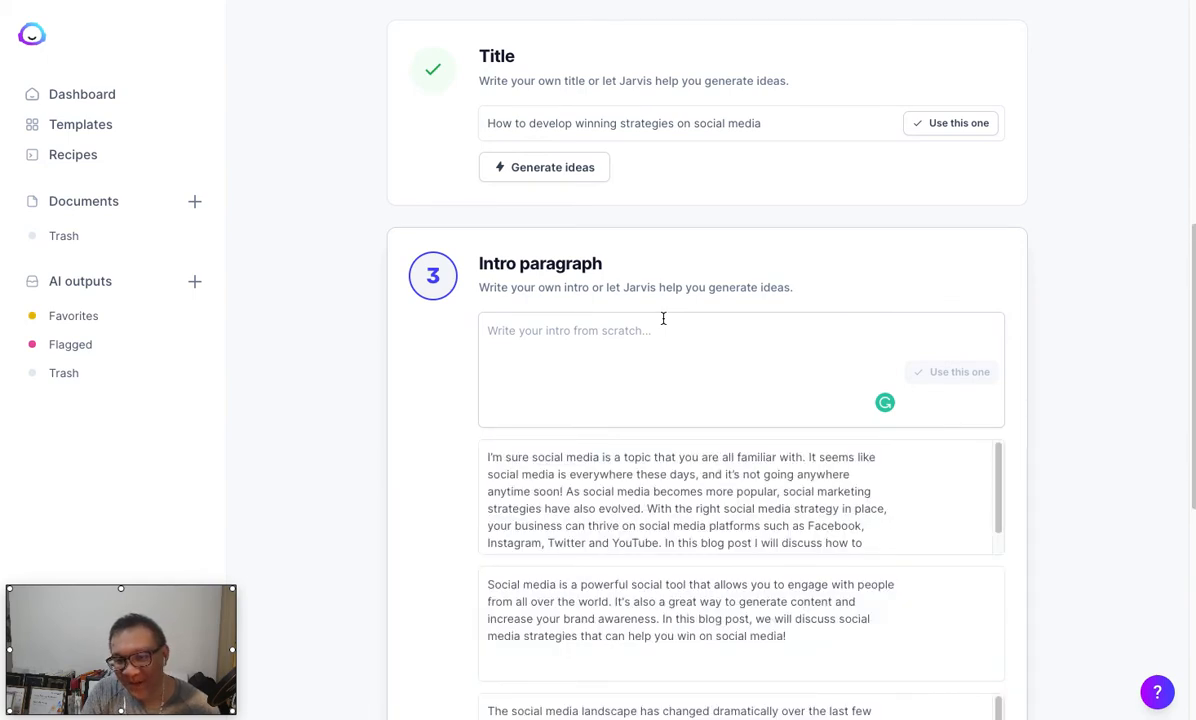
pyautogui.scroll(-1, 663, 318)
pyautogui.scroll(-1, 665, 410)
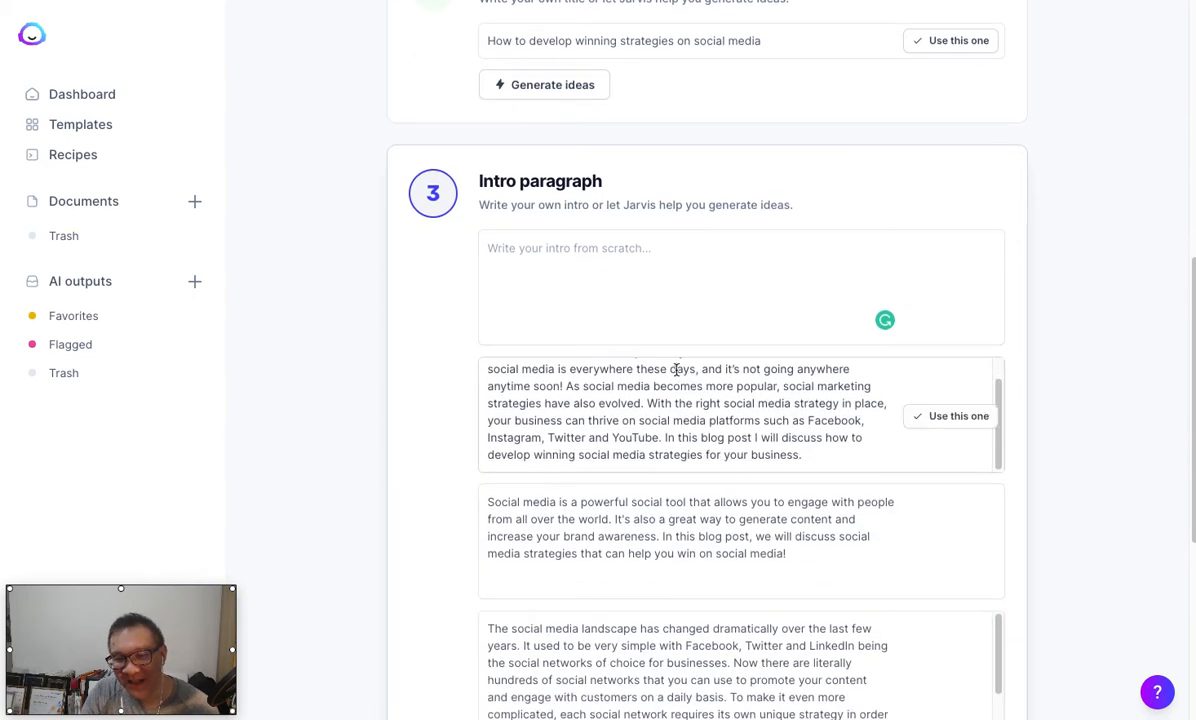
pyautogui.scroll(-1, 660, 498)
pyautogui.click(937, 494)
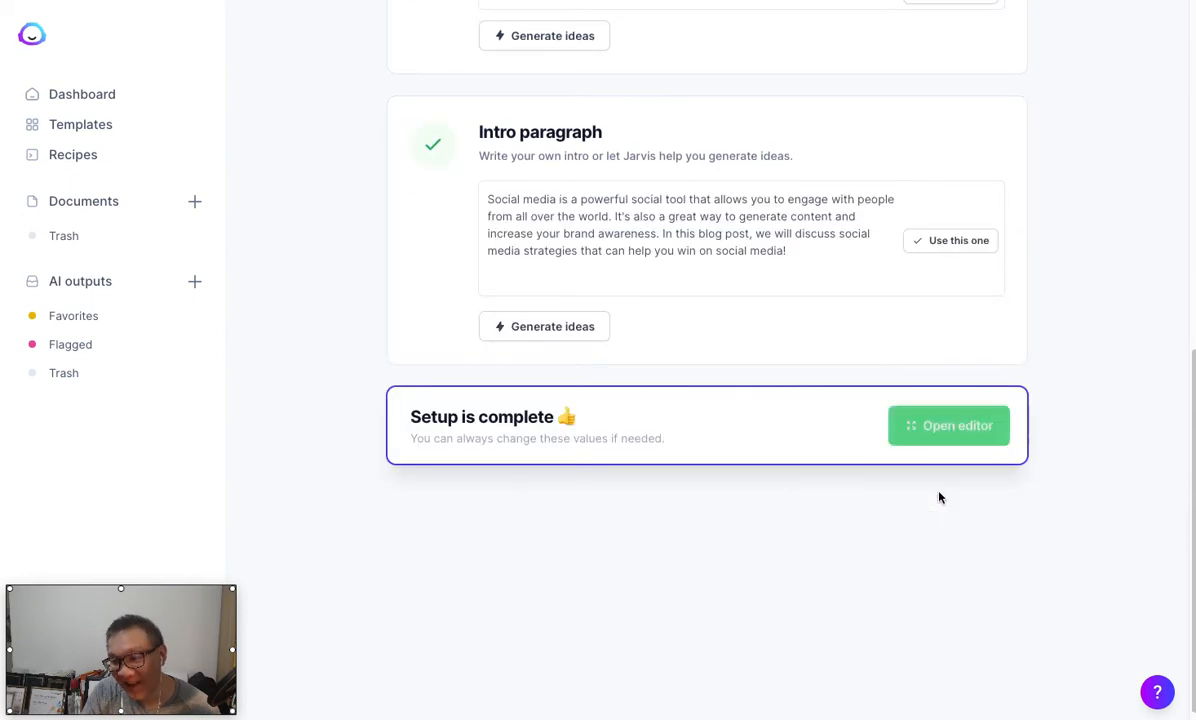
pyautogui.click(956, 412)
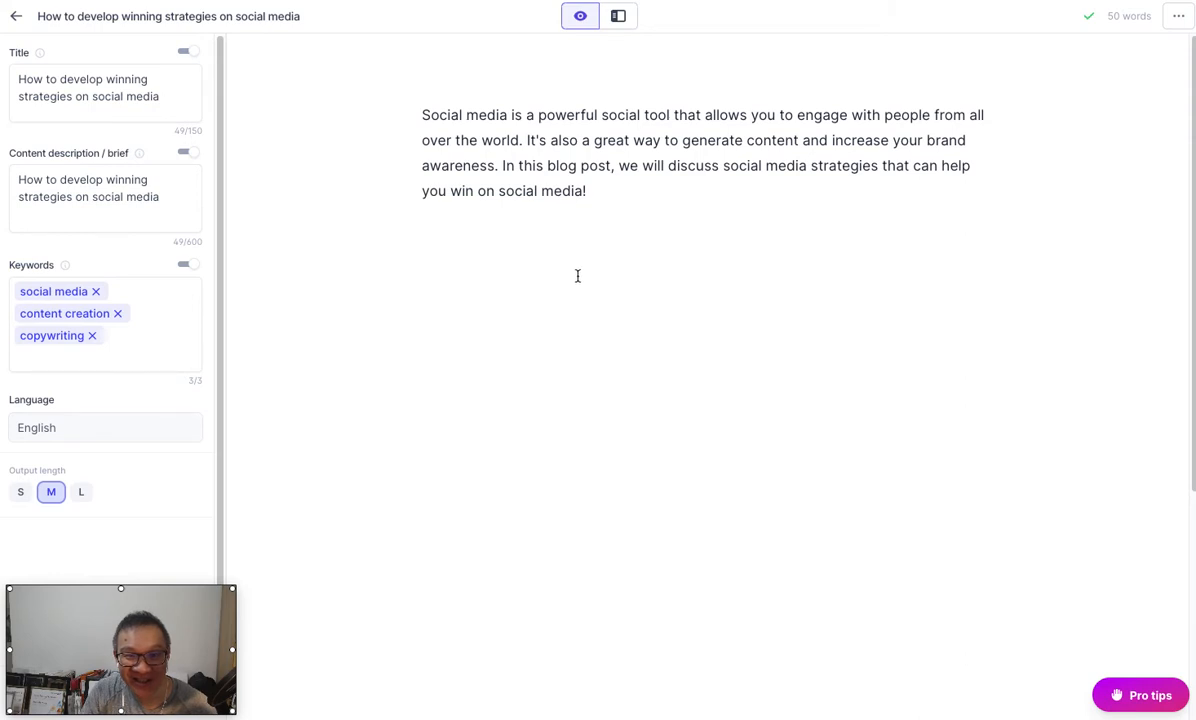
# Start a new paragraph with an empty line below the intro text
pyautogui.click(619, 193)
pyautogui.press('Return')
pyautogui.press('Return')
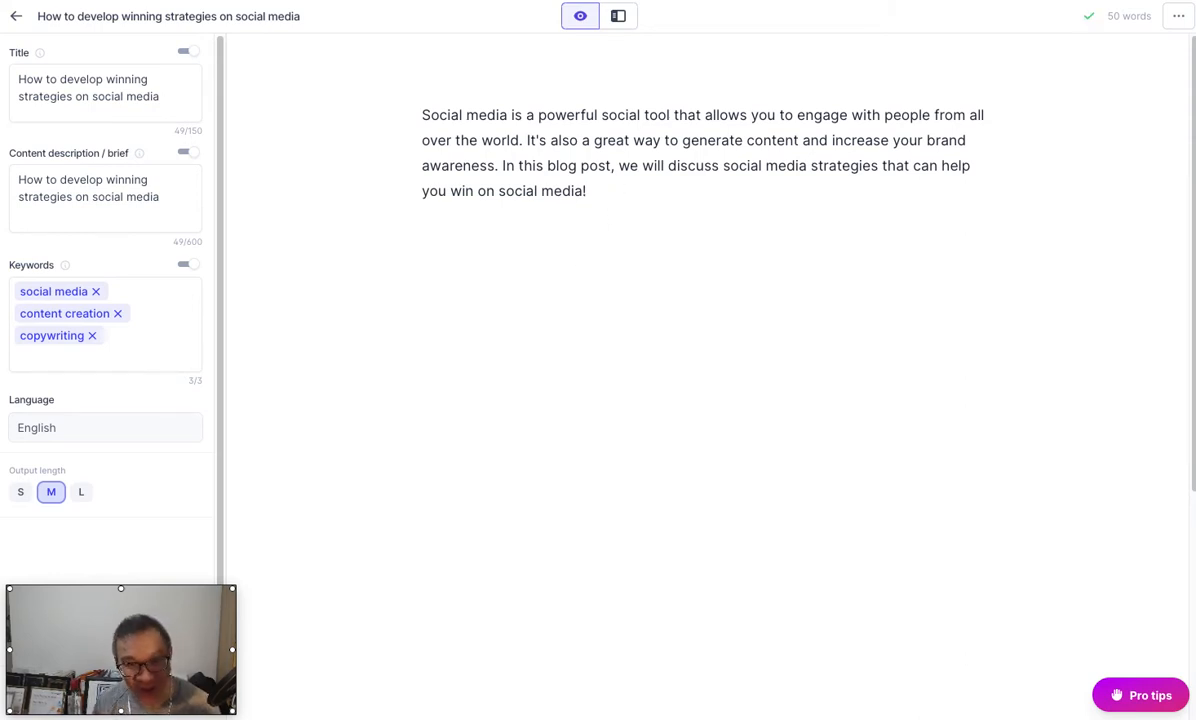
pyautogui.hotkey('ctrl', 'v')
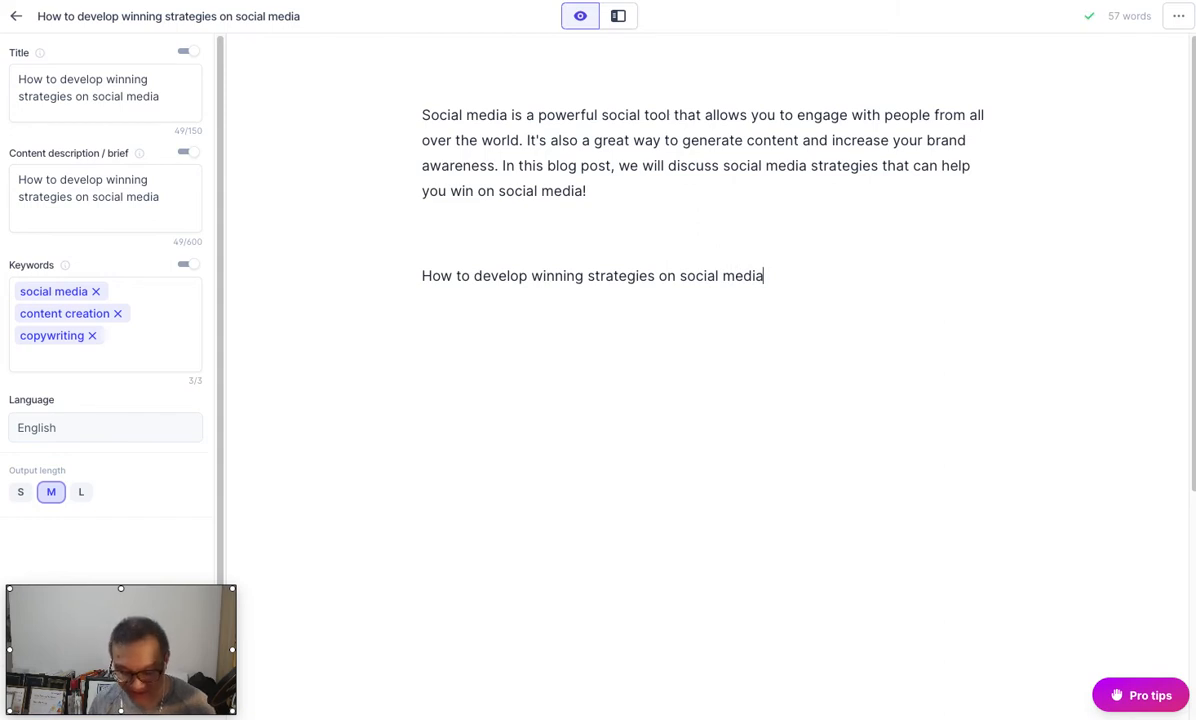
pyautogui.press('BackSpace')
pyautogui.press('BackSpace')
pyautogui.press('BackSpace')
pyautogui.press('BackSpace')
pyautogui.press('BackSpace')
pyautogui.press('BackSpace')
pyautogui.press('BackSpace')
pyautogui.press('BackSpace')
pyautogui.press('BackSpace')
pyautogui.press('BackSpace')
pyautogui.press('BackSpace')
pyautogui.press('BackSpace')
pyautogui.press('BackSpace')
pyautogui.press('BackSpace')
pyautogui.press('BackSpace')
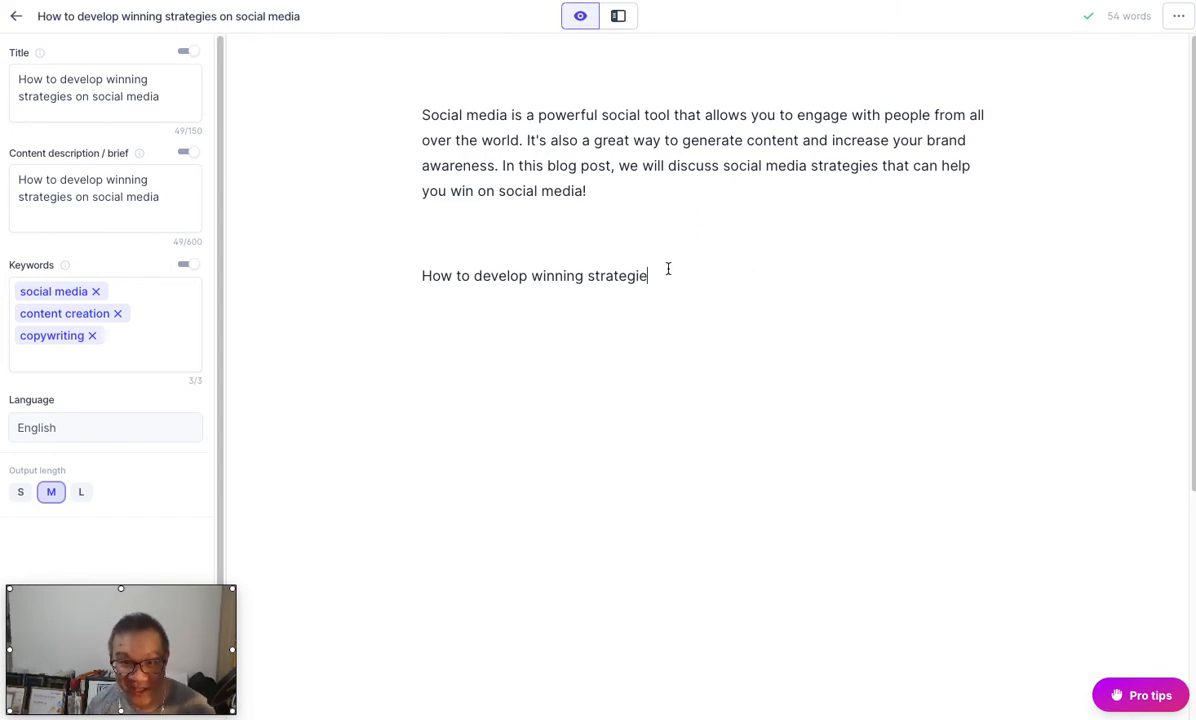
pyautogui.moveTo(651, 280); pyautogui.dragTo(419, 282)
pyautogui.press('BackSpace')
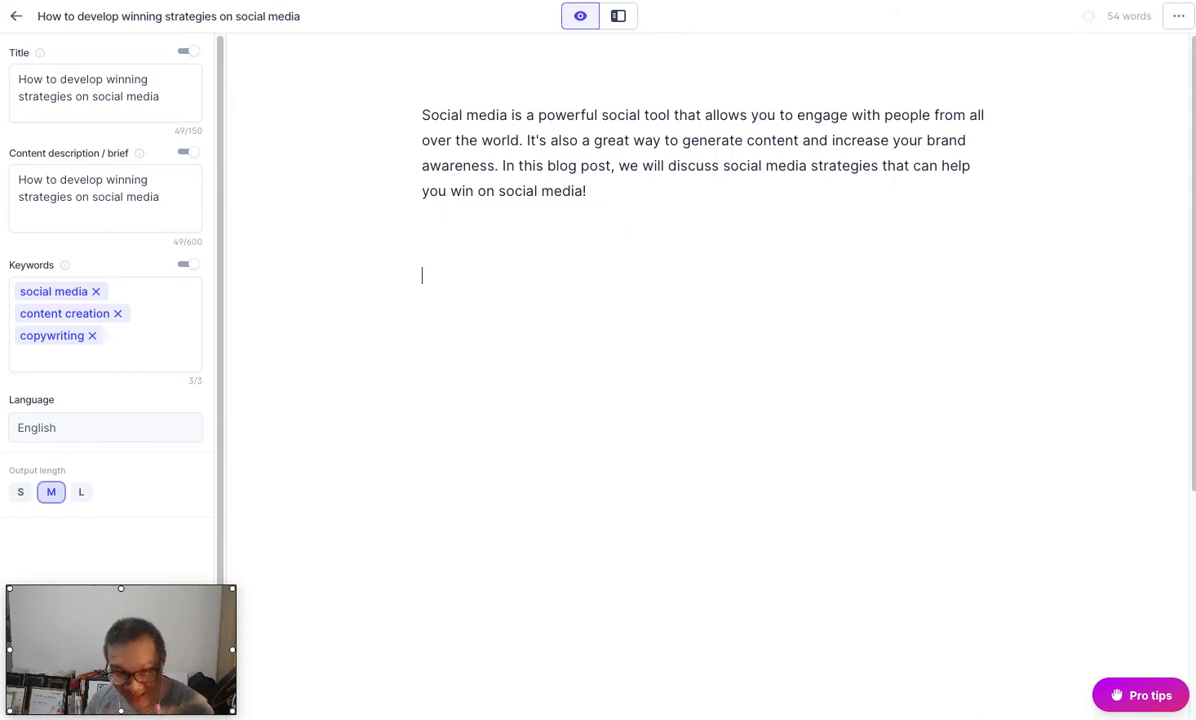
# Leave the document, look through the templates, and view the Blog Post Intro Paragraph template
pyautogui.click(1178, 16)
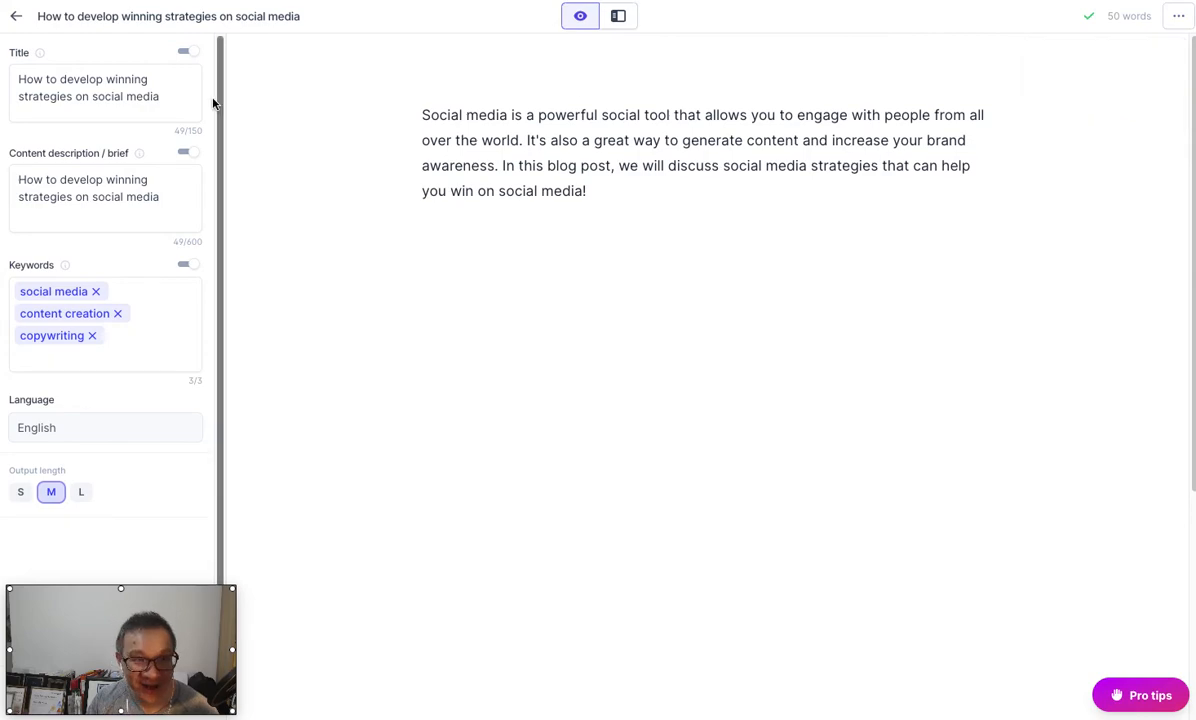
pyautogui.click(16, 17)
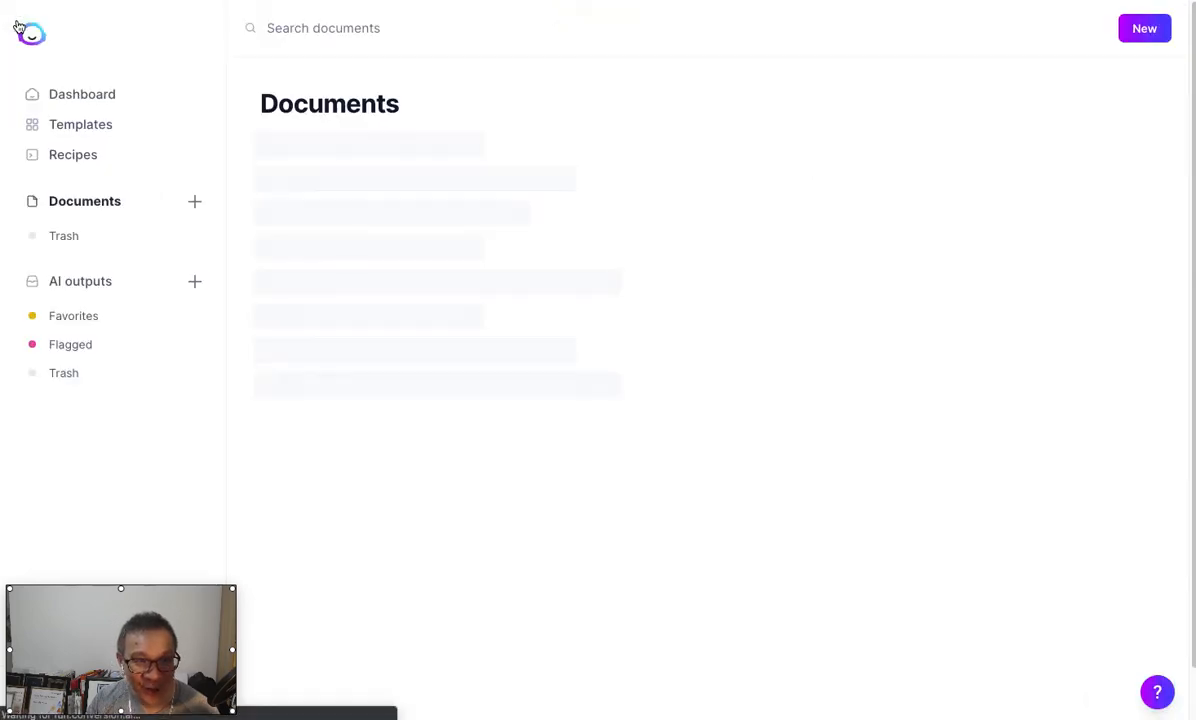
pyautogui.click(88, 127)
pyautogui.scroll(-2, 557, 261)
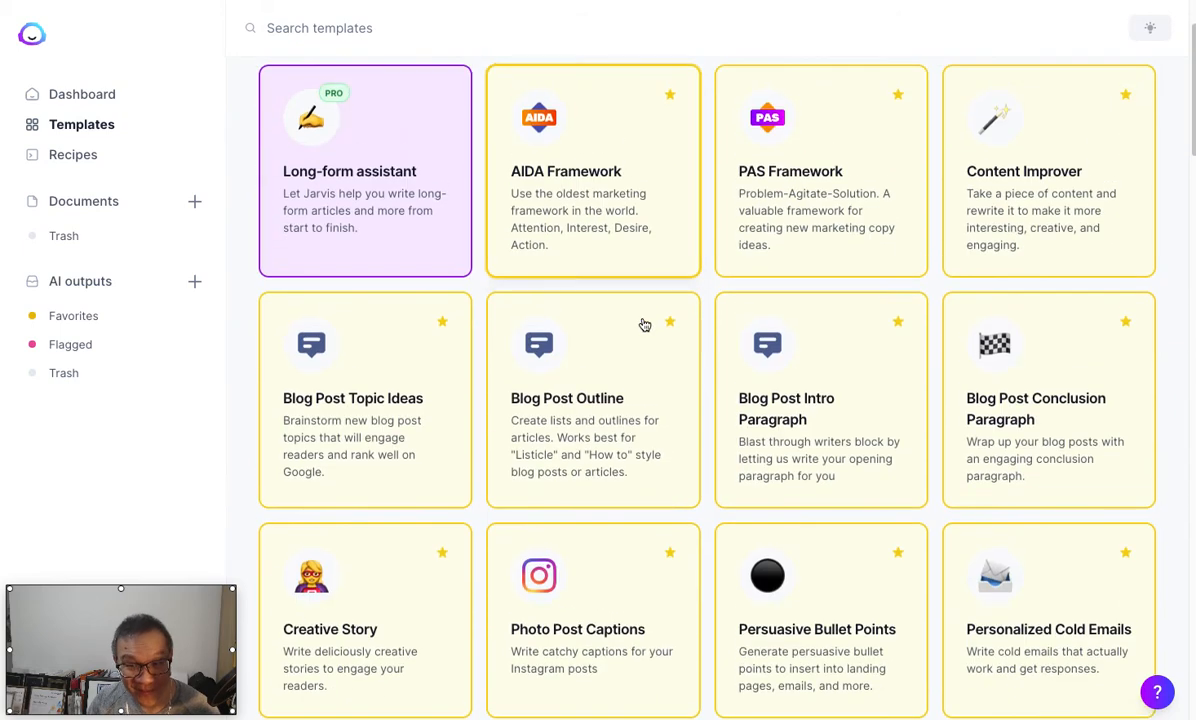
pyautogui.click(802, 399)
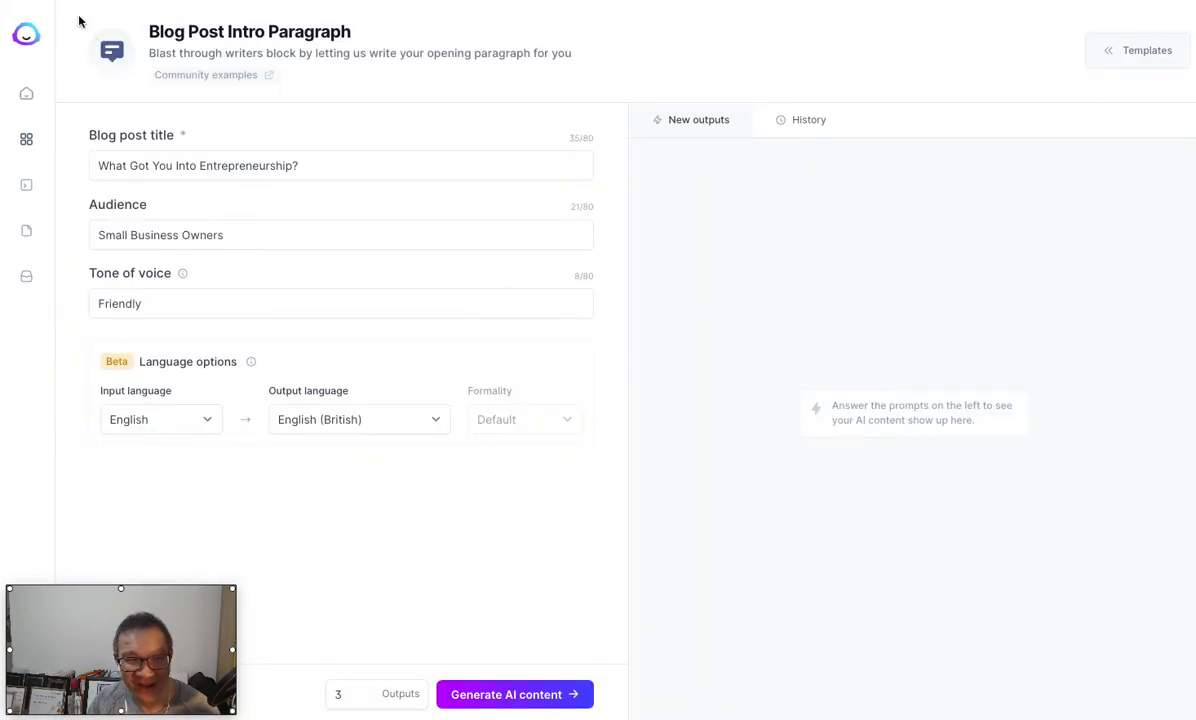
pyautogui.hotkey('alt', 'Left')
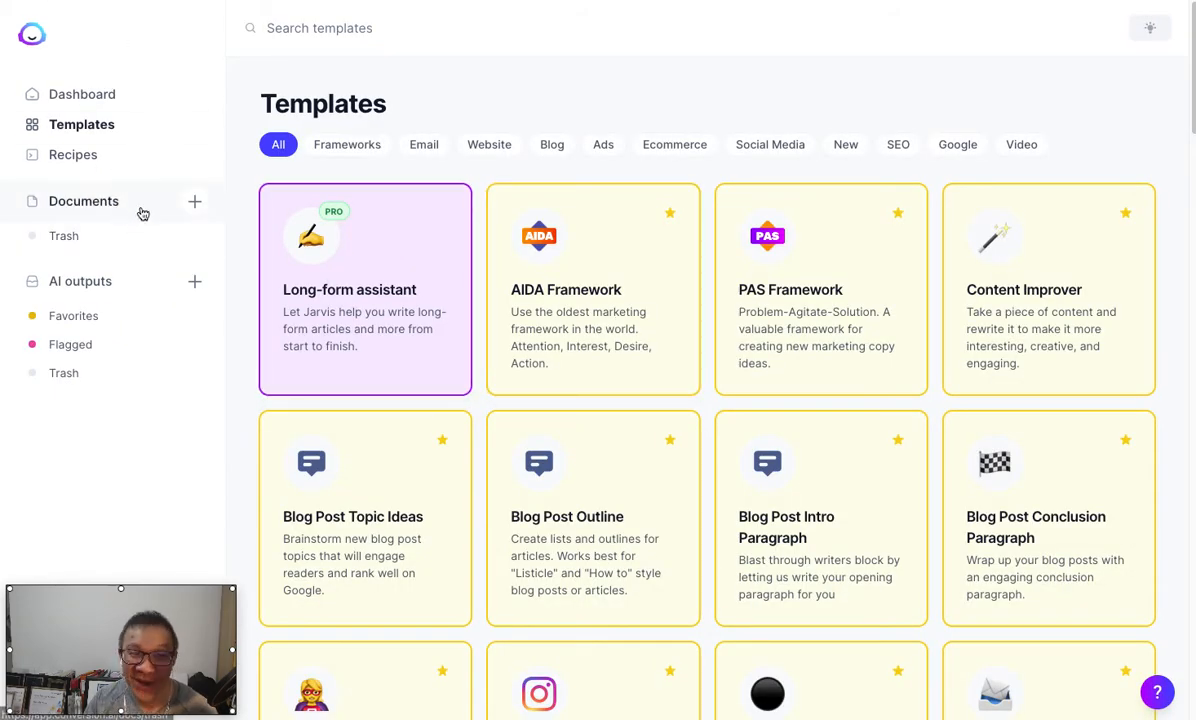
# Copy the full text of the Blog Post Outline saved in the AI outputs and close it
pyautogui.click(140, 281)
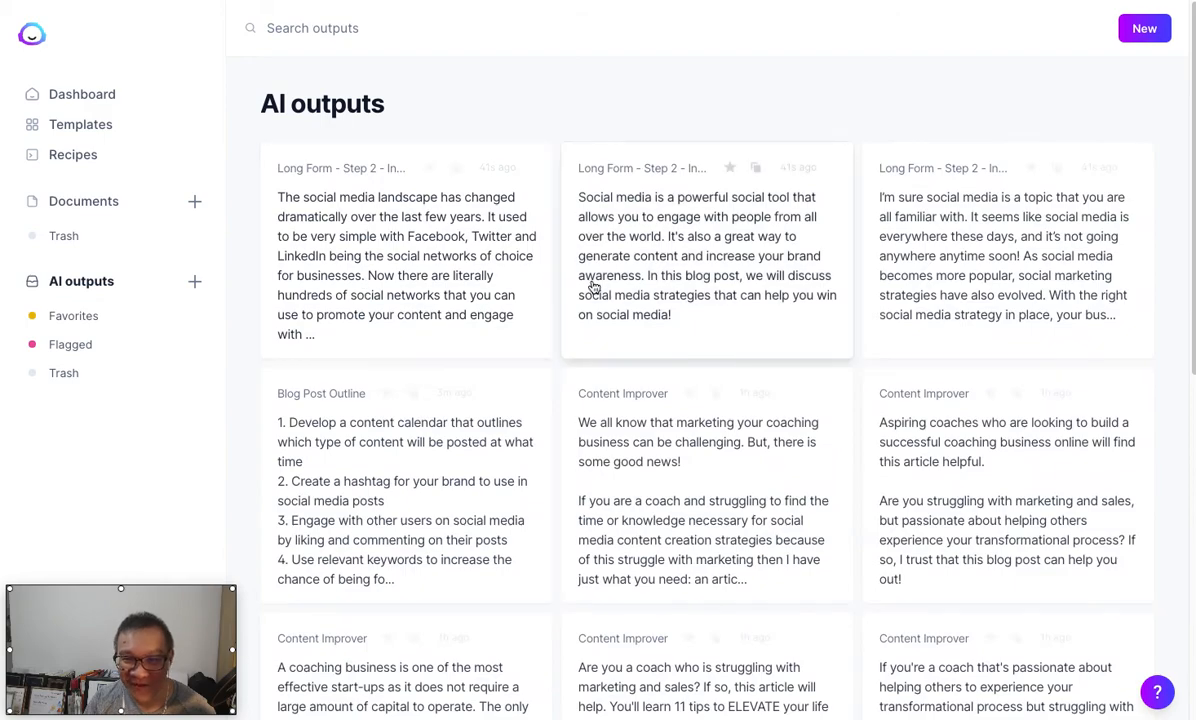
pyautogui.scroll(-1, 678, 280)
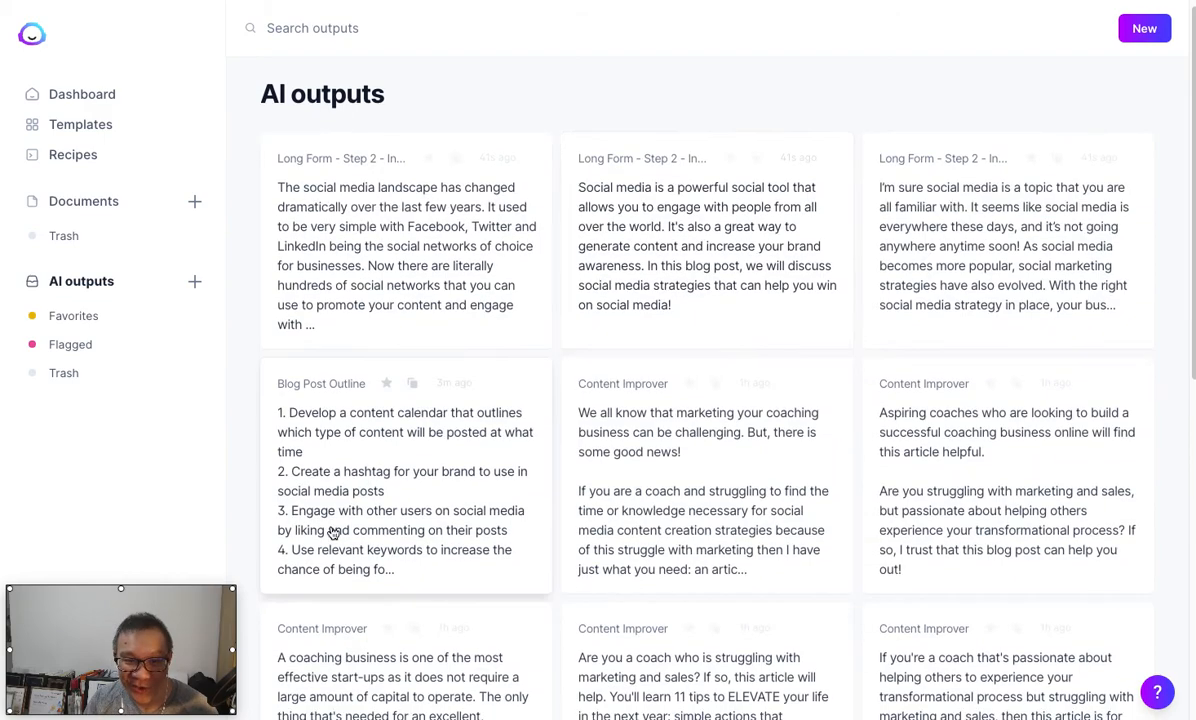
pyautogui.click(340, 525)
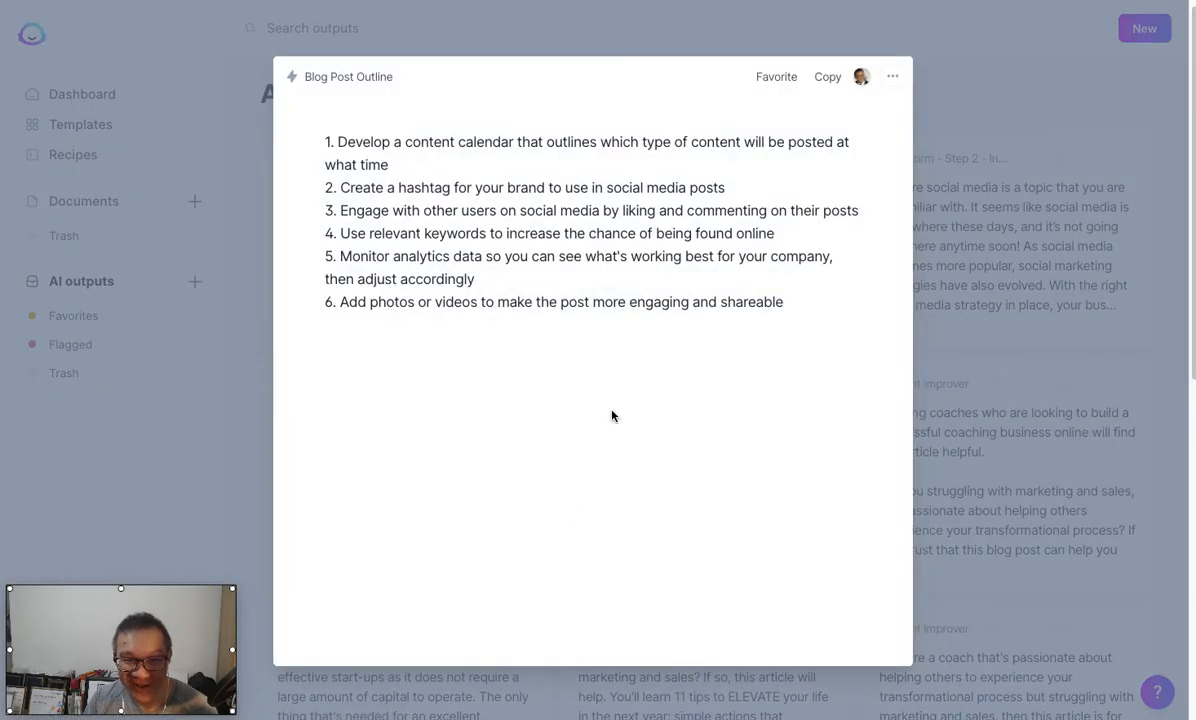
pyautogui.click(613, 256)
pyautogui.click(915, 149)
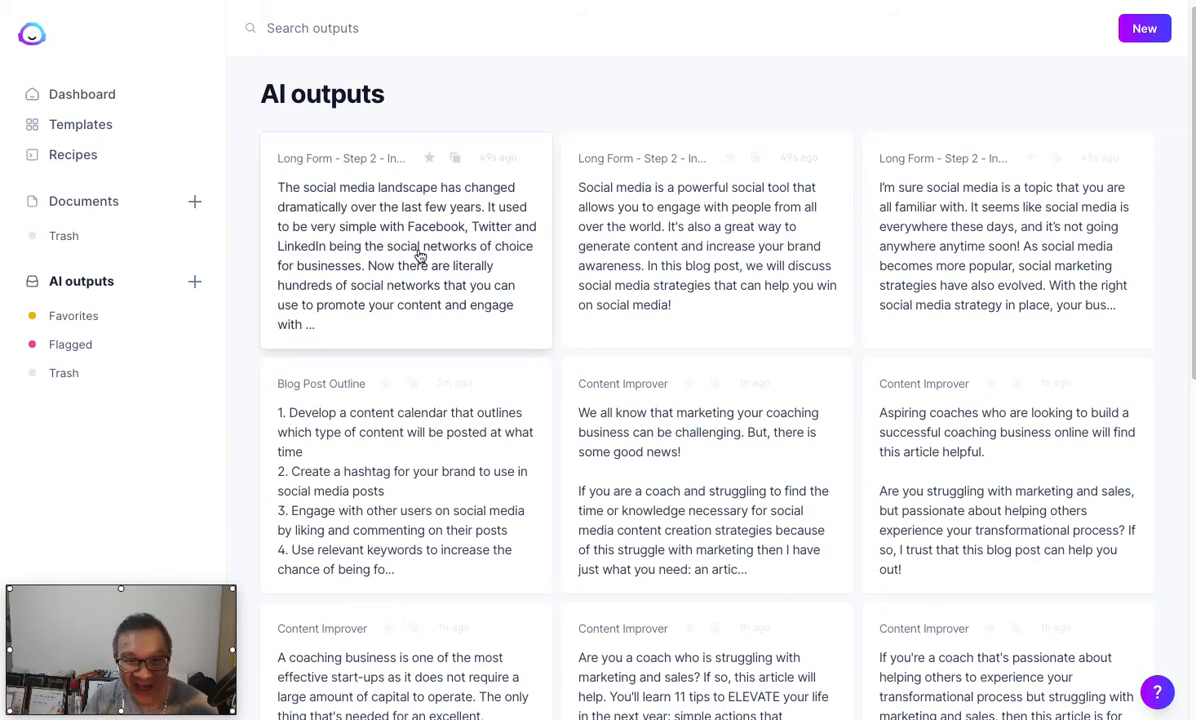
pyautogui.click(414, 426)
pyautogui.click(484, 325)
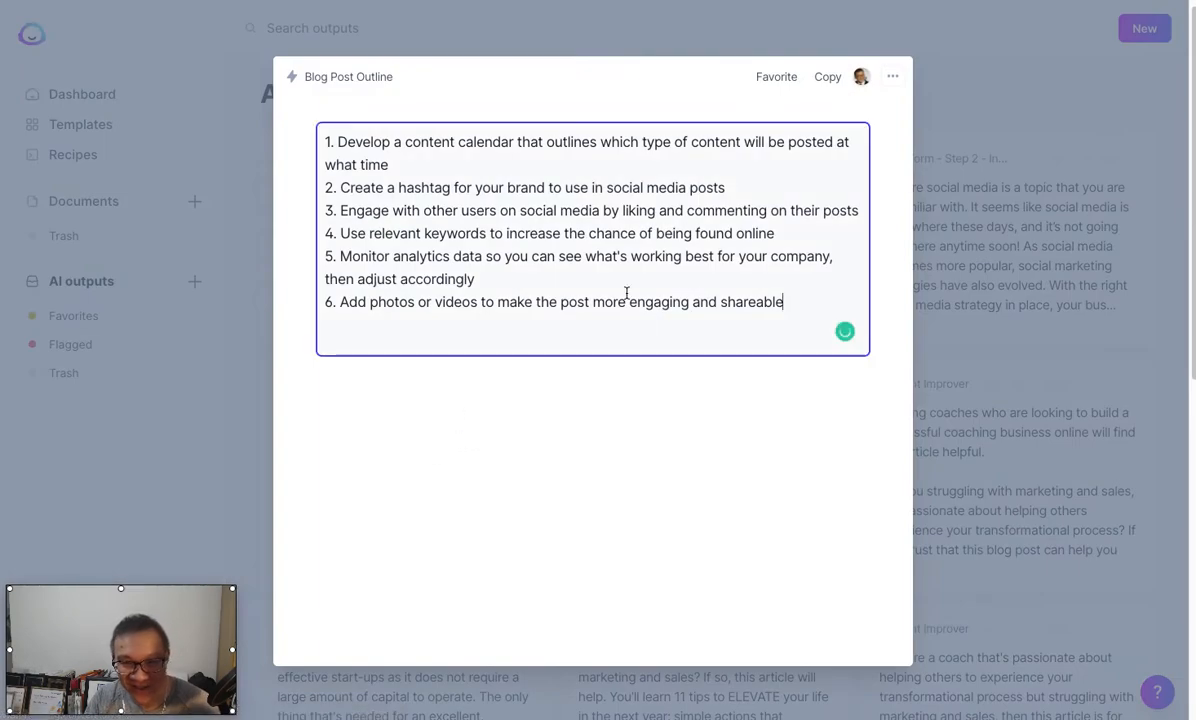
pyautogui.moveTo(801, 300); pyautogui.dragTo(556, 233)
pyautogui.click(427, 168)
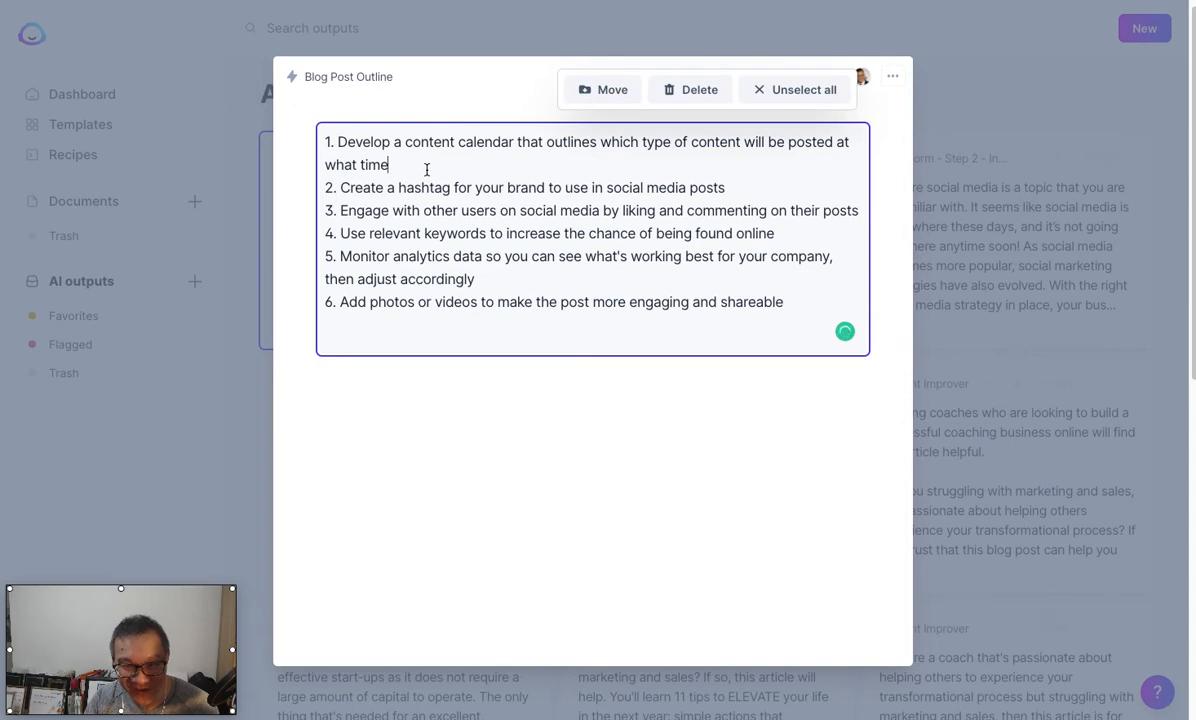
pyautogui.hotkey('ctrl', 'a')
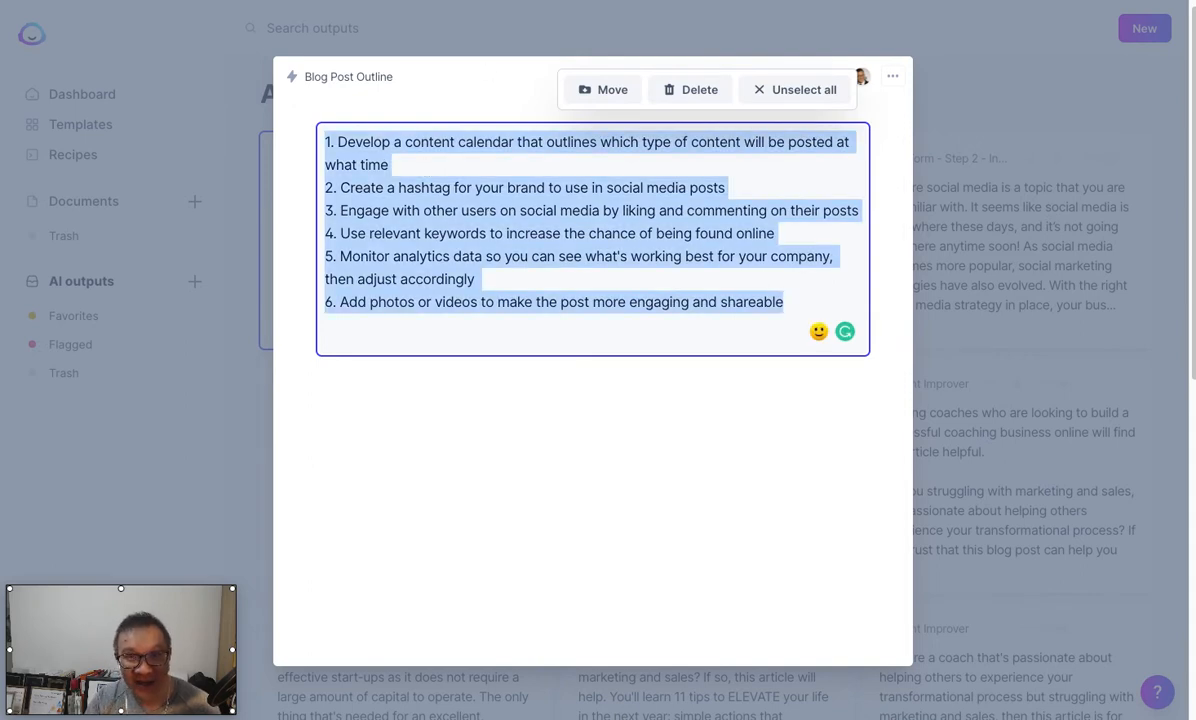
pyautogui.click(988, 187)
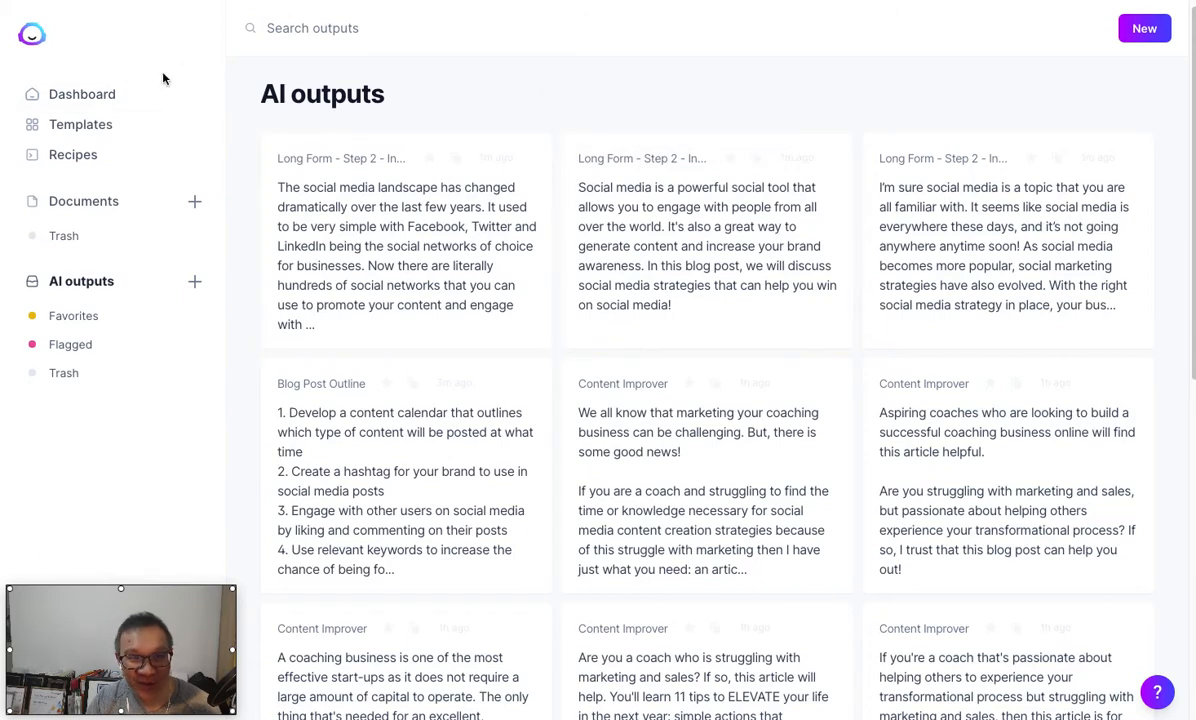
# Reopen the document "How to develop winning strategies on social media" and paste the copied outline below the intro paragraph
pyautogui.click(91, 104)
pyautogui.click(92, 124)
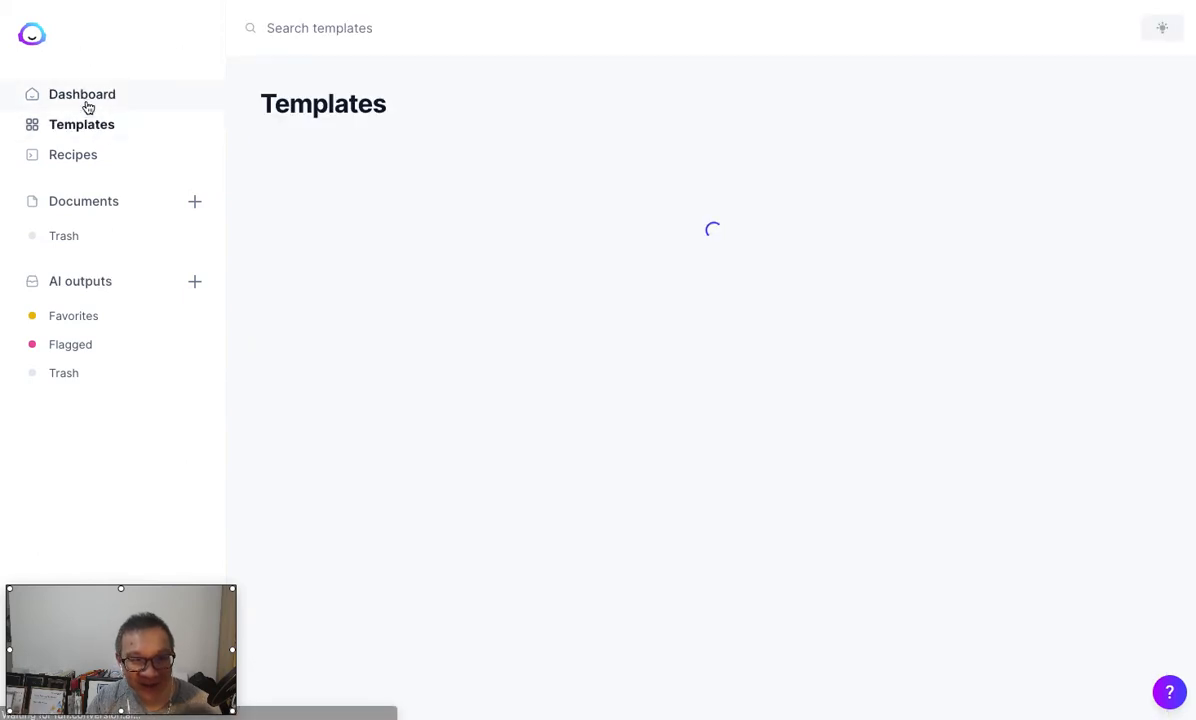
pyautogui.click(87, 100)
pyautogui.click(88, 200)
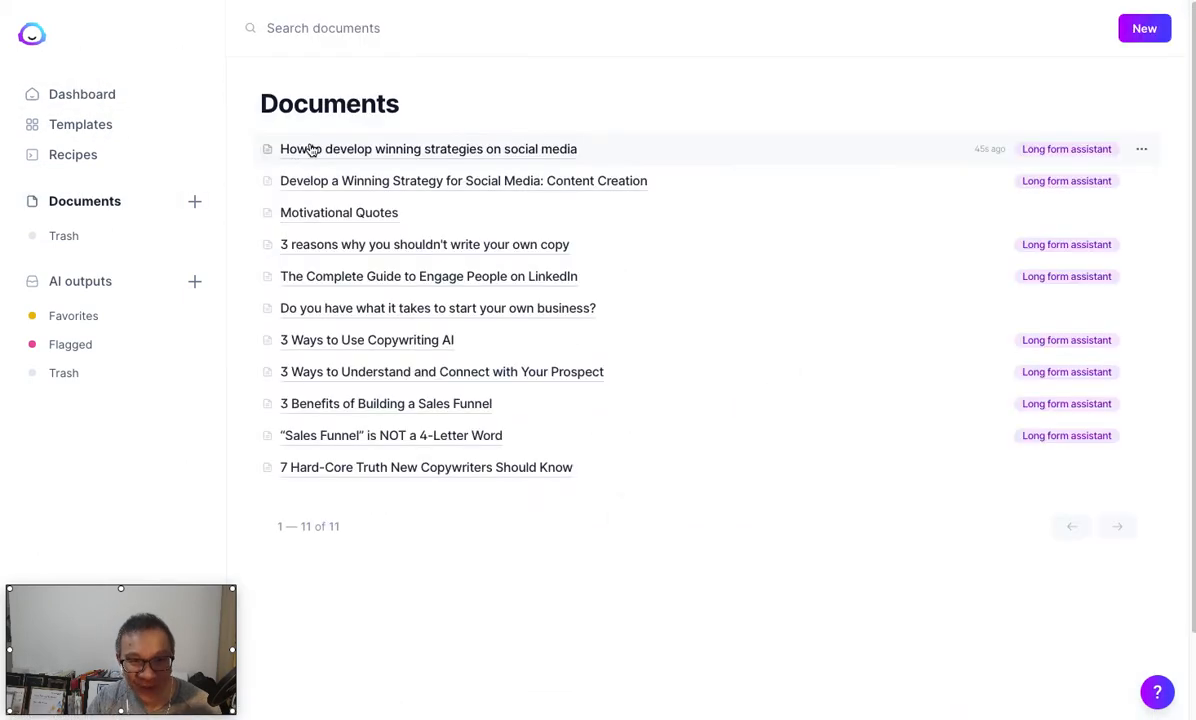
pyautogui.click(312, 148)
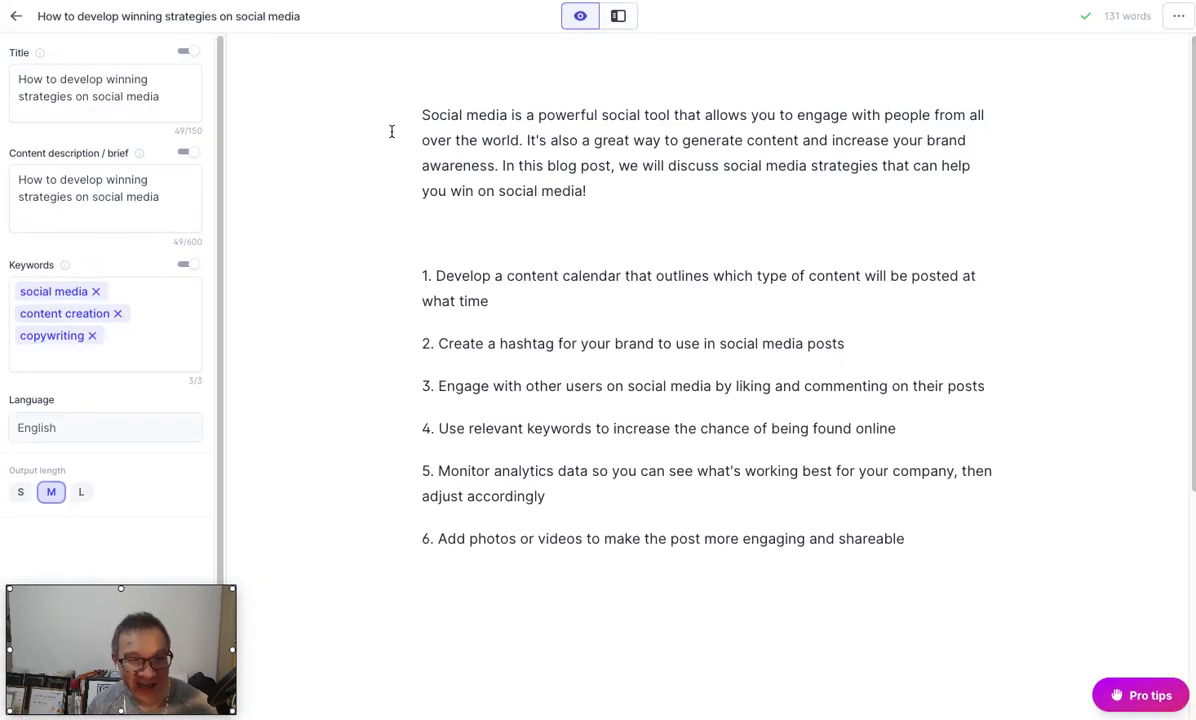
# Leave the document and look through the first page of saved AI outputs down to the Perfect Headline entries
pyautogui.click(16, 16)
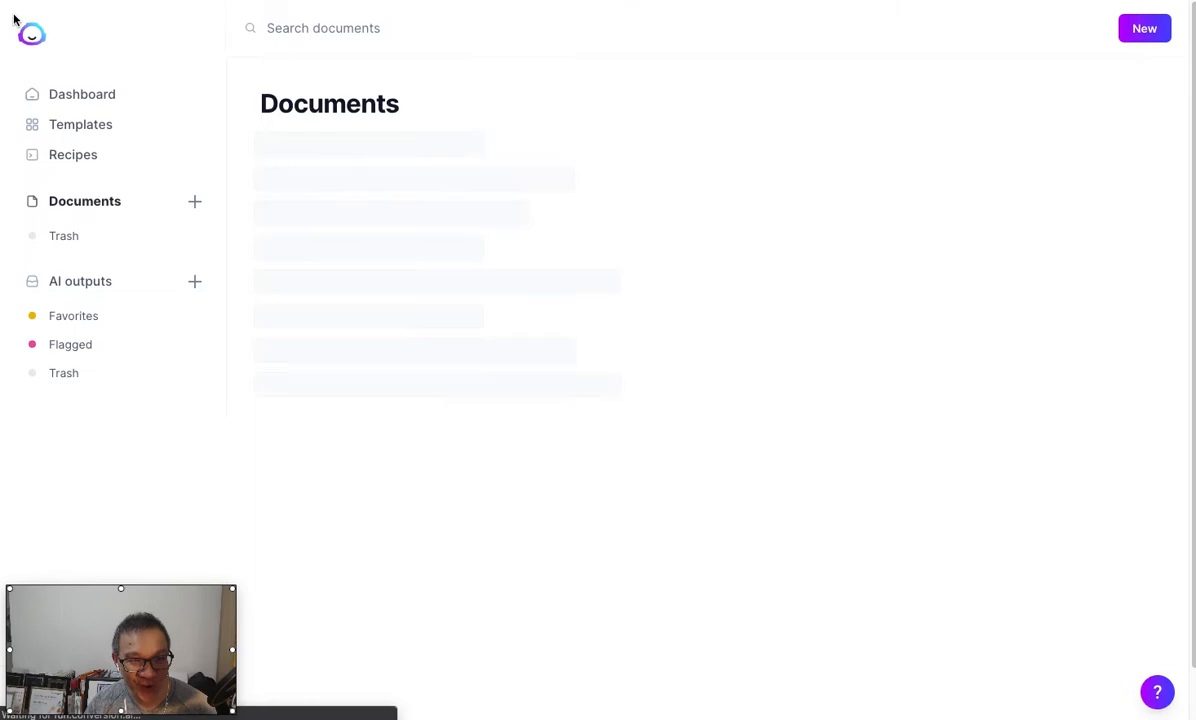
pyautogui.click(66, 279)
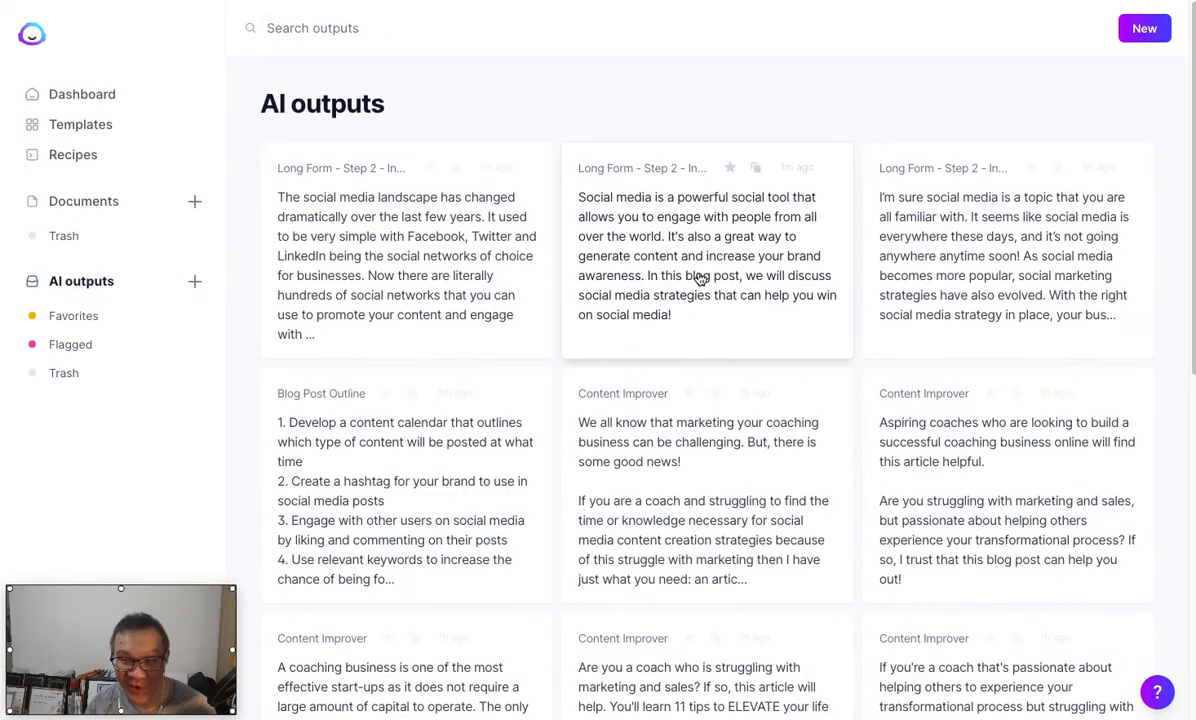
pyautogui.scroll(-3, 700, 278)
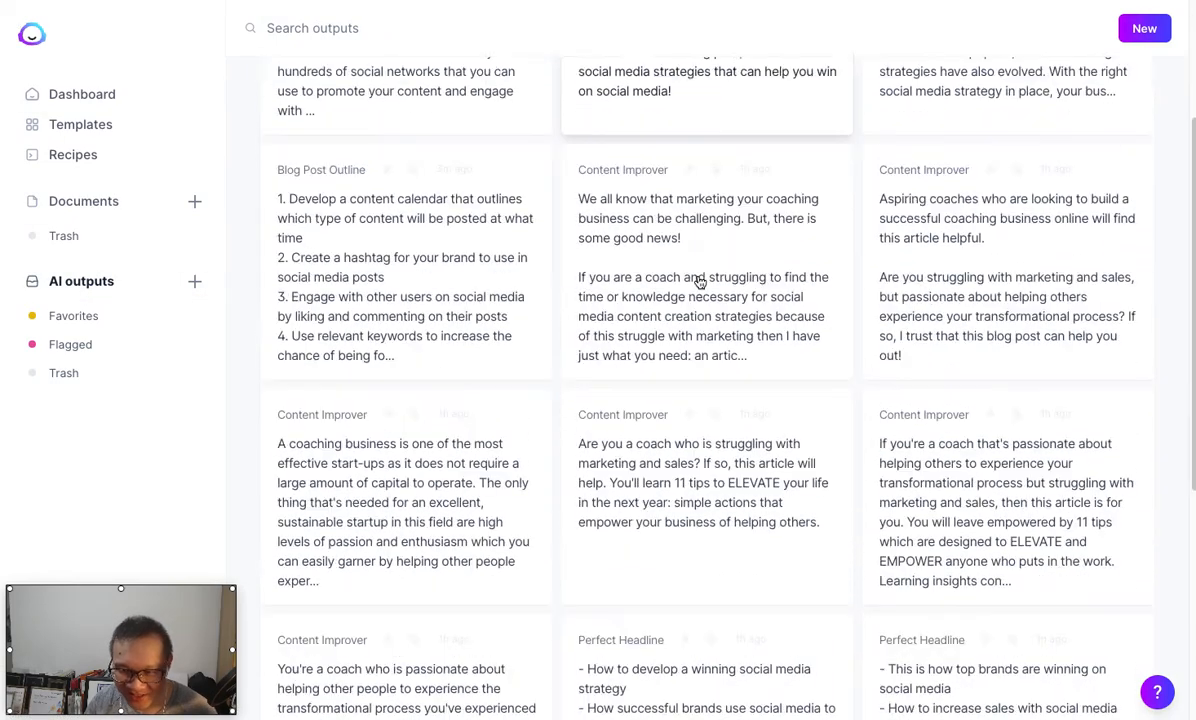
pyautogui.scroll(-1, 700, 283)
pyautogui.scroll(2, 700, 283)
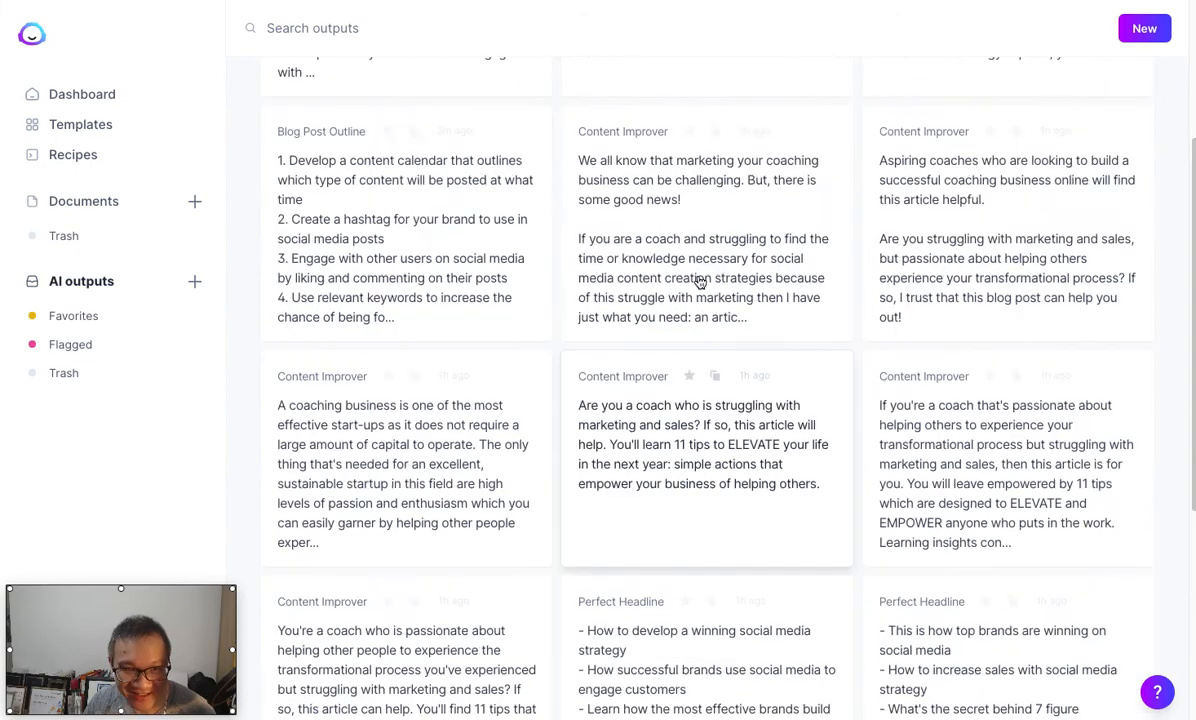
pyautogui.scroll(-3, 700, 283)
pyautogui.scroll(-2, 700, 283)
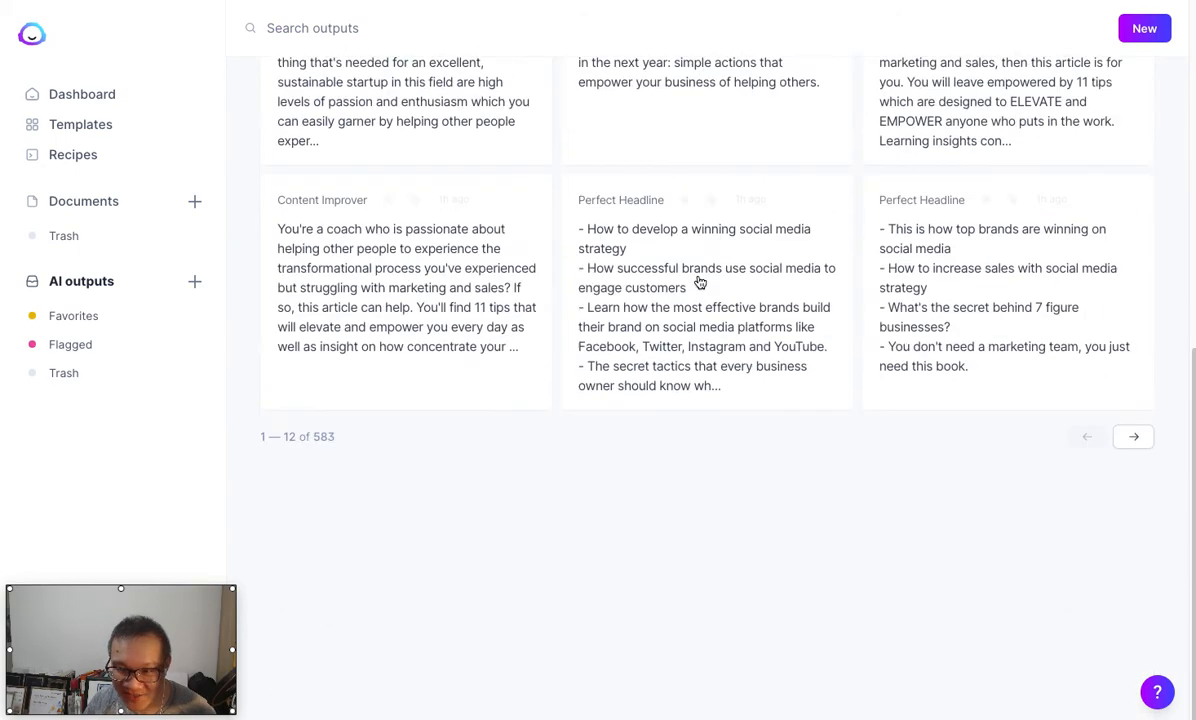
# Look through the second page of saved AI outputs
pyautogui.click(1134, 439)
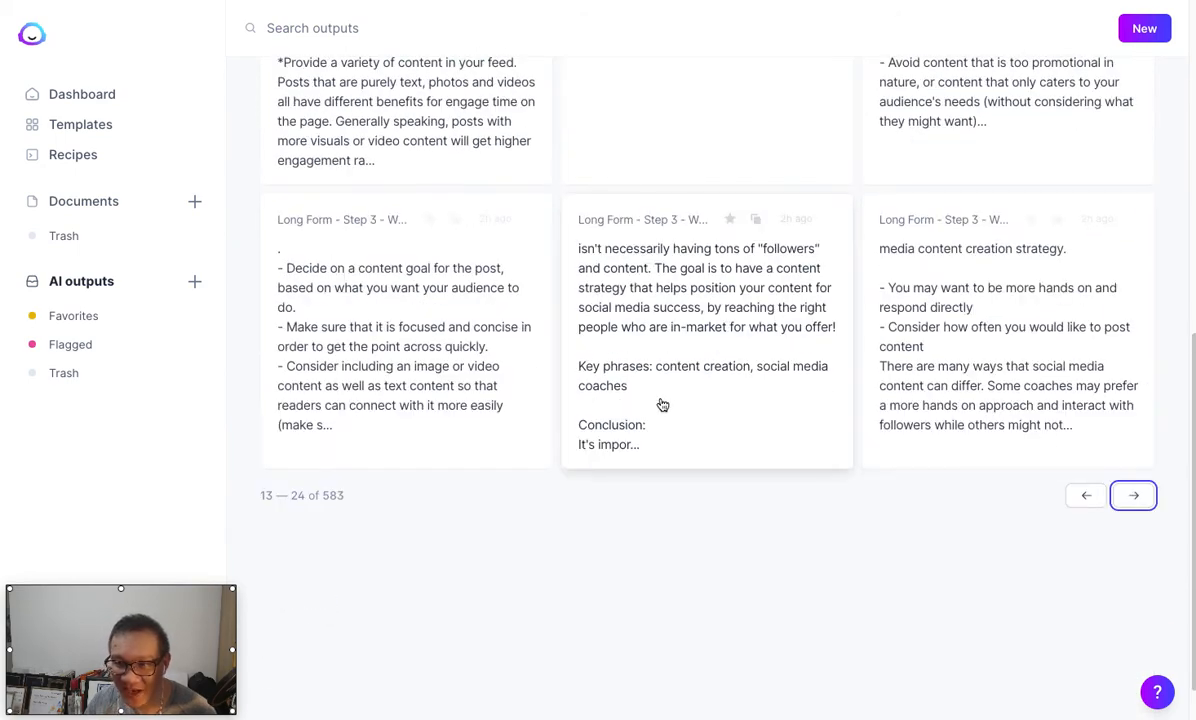
pyautogui.scroll(6, 655, 400)
pyautogui.scroll(1, 655, 398)
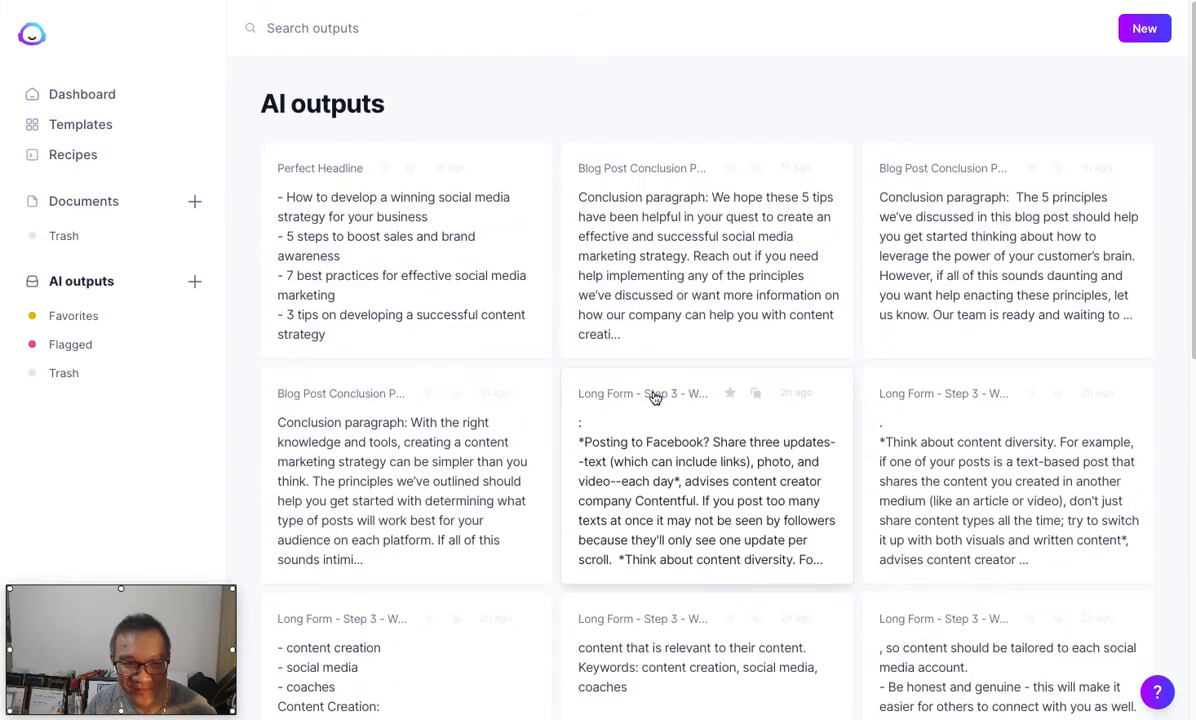
pyautogui.scroll(-3, 507, 347)
pyautogui.scroll(3, 445, 333)
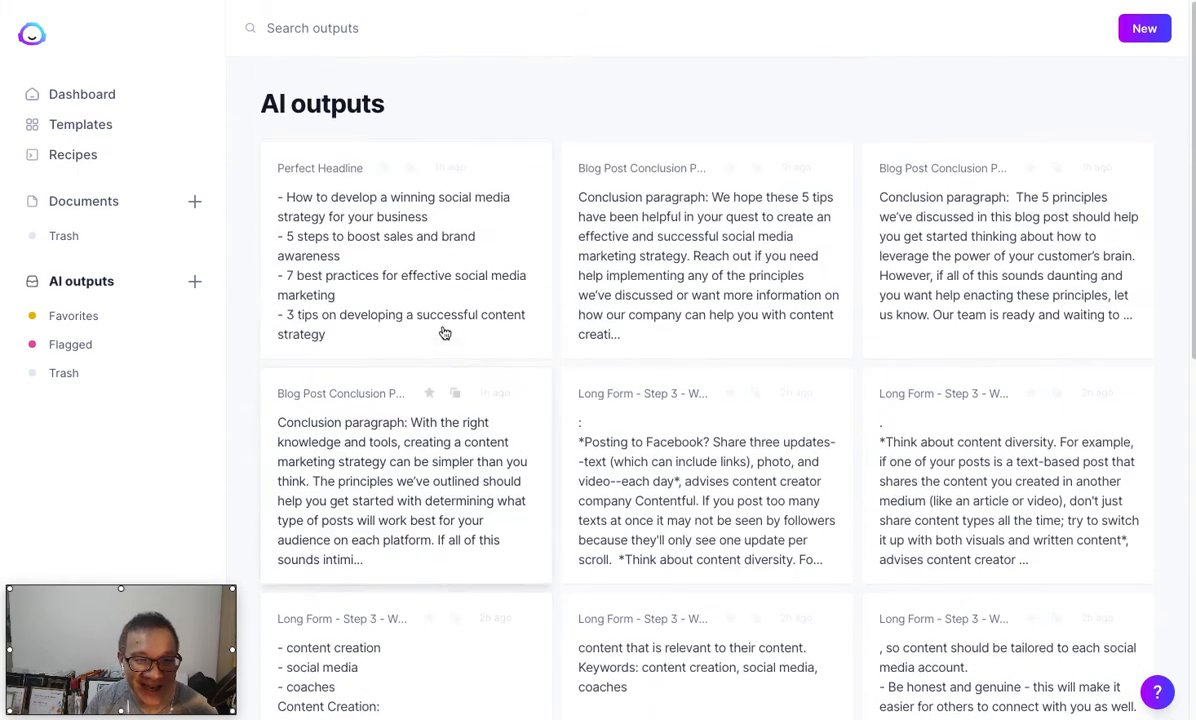
# Reopen the document "How to develop winning strategies on social media" and insert a "****" divider between the intro and point 1
pyautogui.click(111, 202)
pyautogui.click(414, 155)
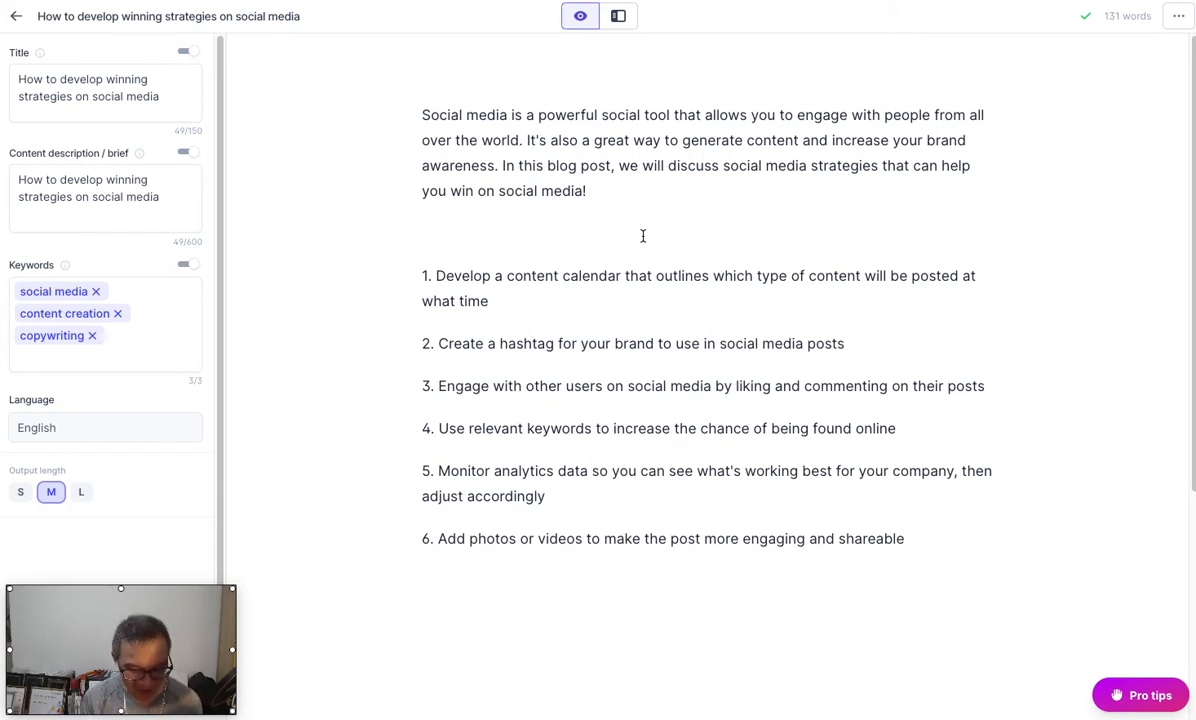
pyautogui.click(643, 236)
pyautogui.write('****')
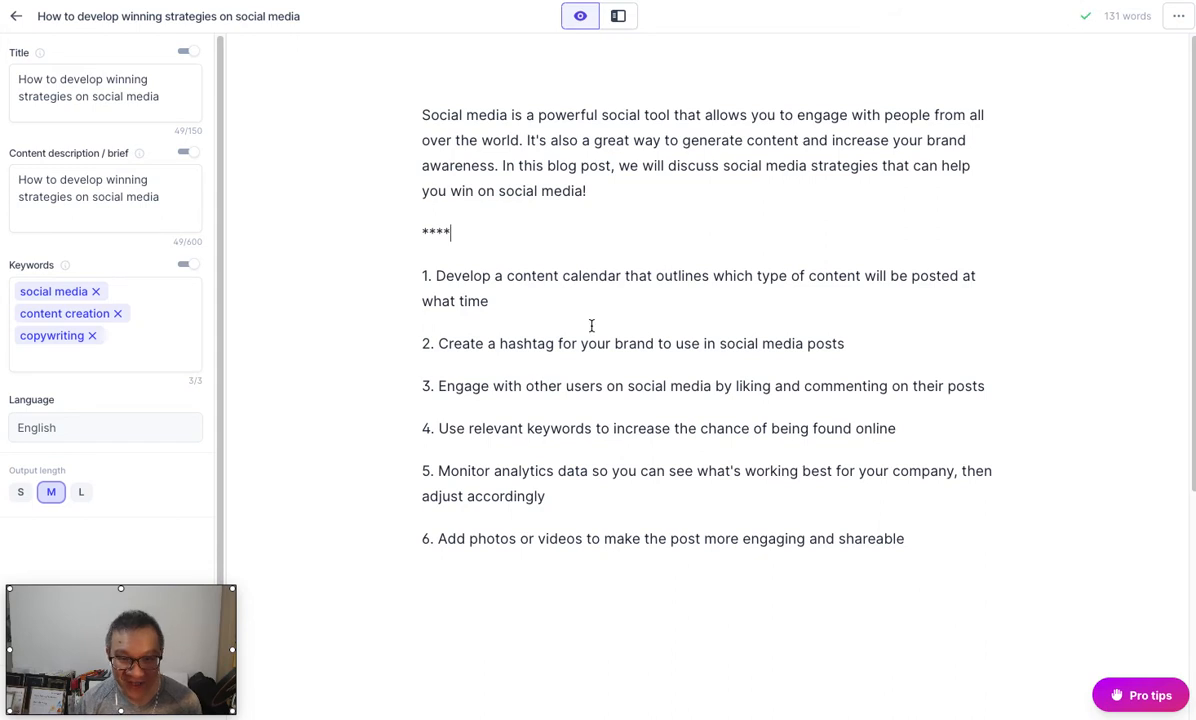
# Add an empty line below point 1 and shorten the divider above it to "***"
pyautogui.click(590, 326)
pyautogui.press('Return')
pyautogui.press('Up')
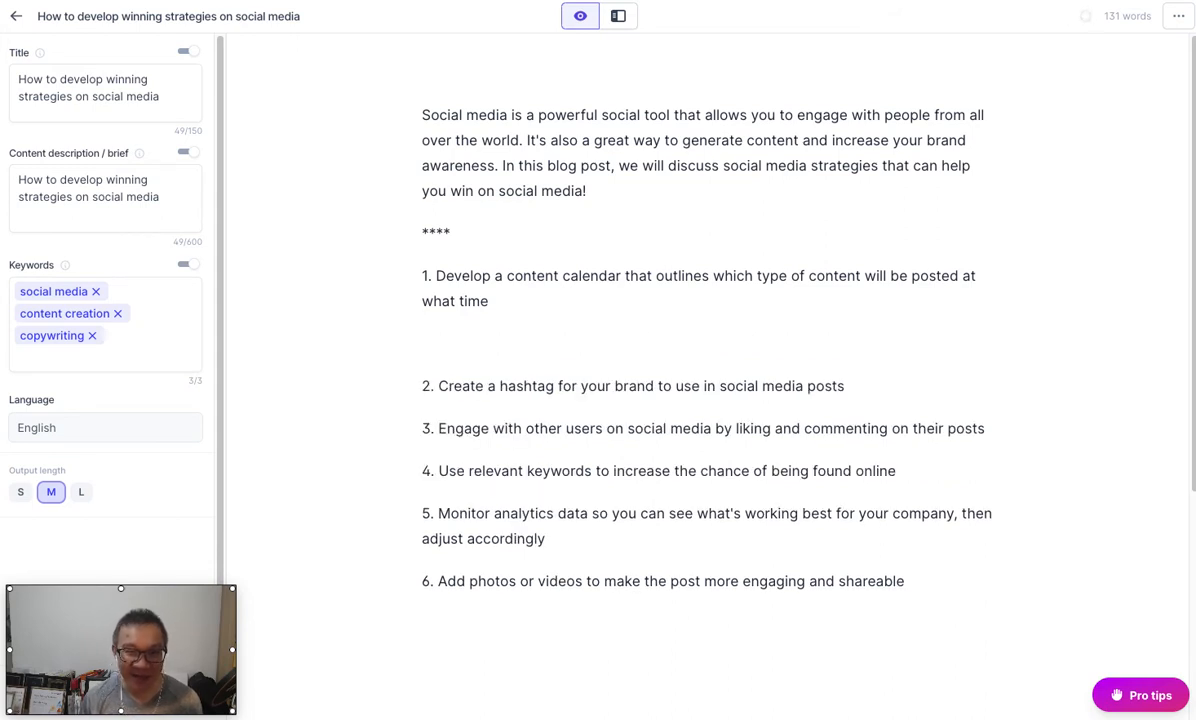
pyautogui.click(467, 225)
pyautogui.press('BackSpace')
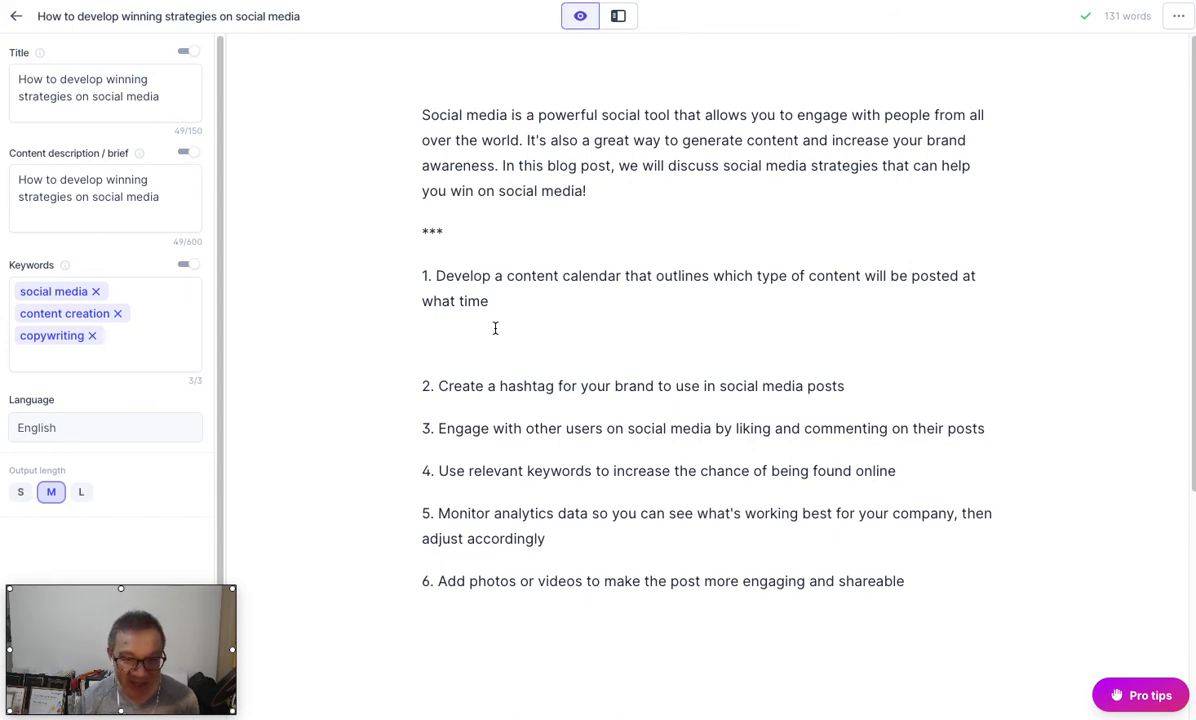
# Set the output length to L, compose content beneath point 1, and remove the stray period at its start
pyautogui.moveTo(140, 617); pyautogui.dragTo(1037, 635)
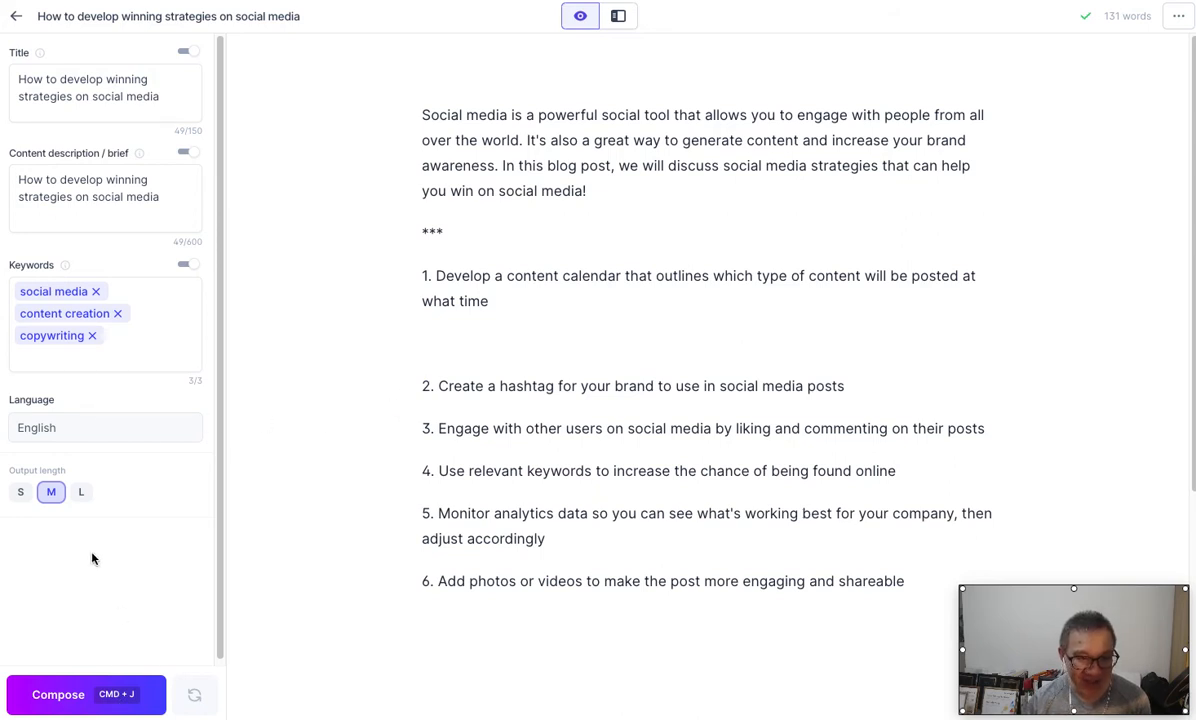
pyautogui.click(83, 496)
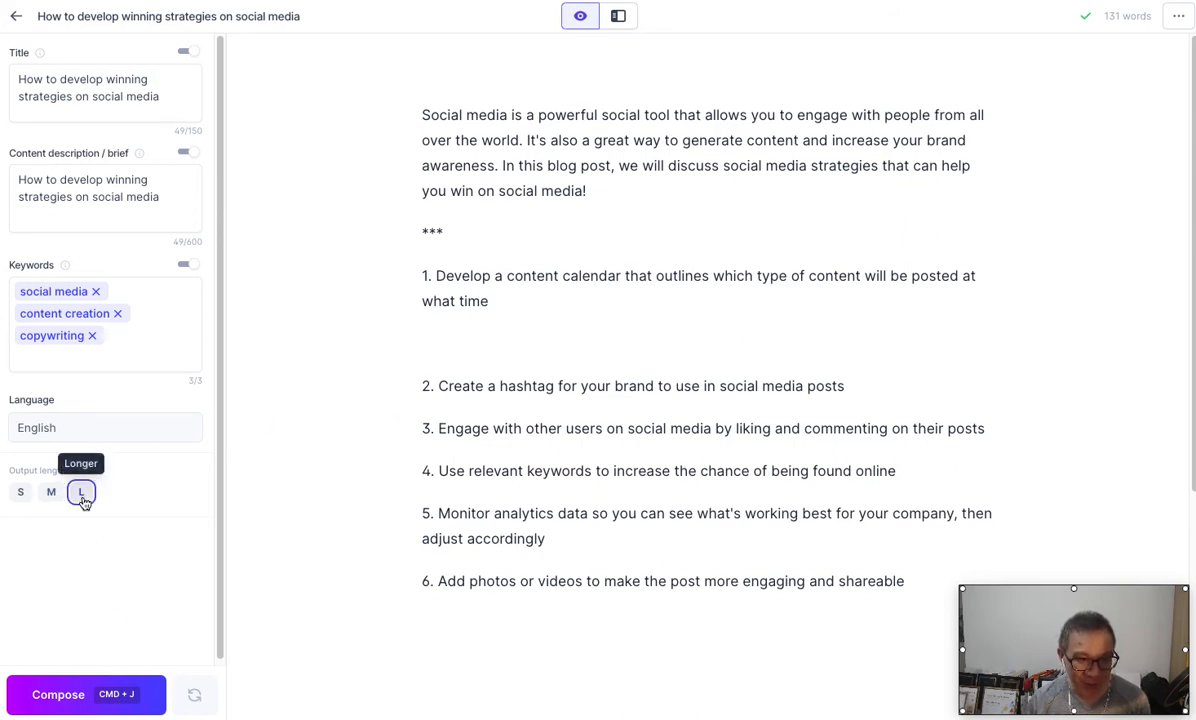
pyautogui.click(444, 330)
pyautogui.press('super+j')
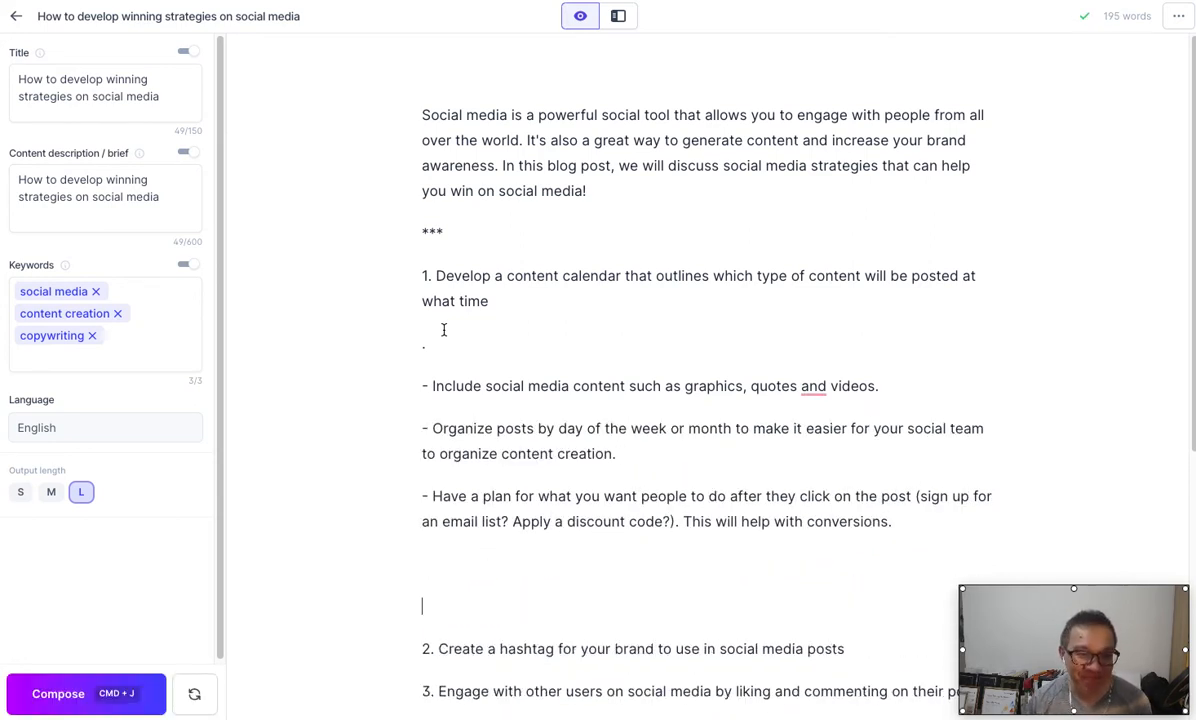
pyautogui.click(426, 345)
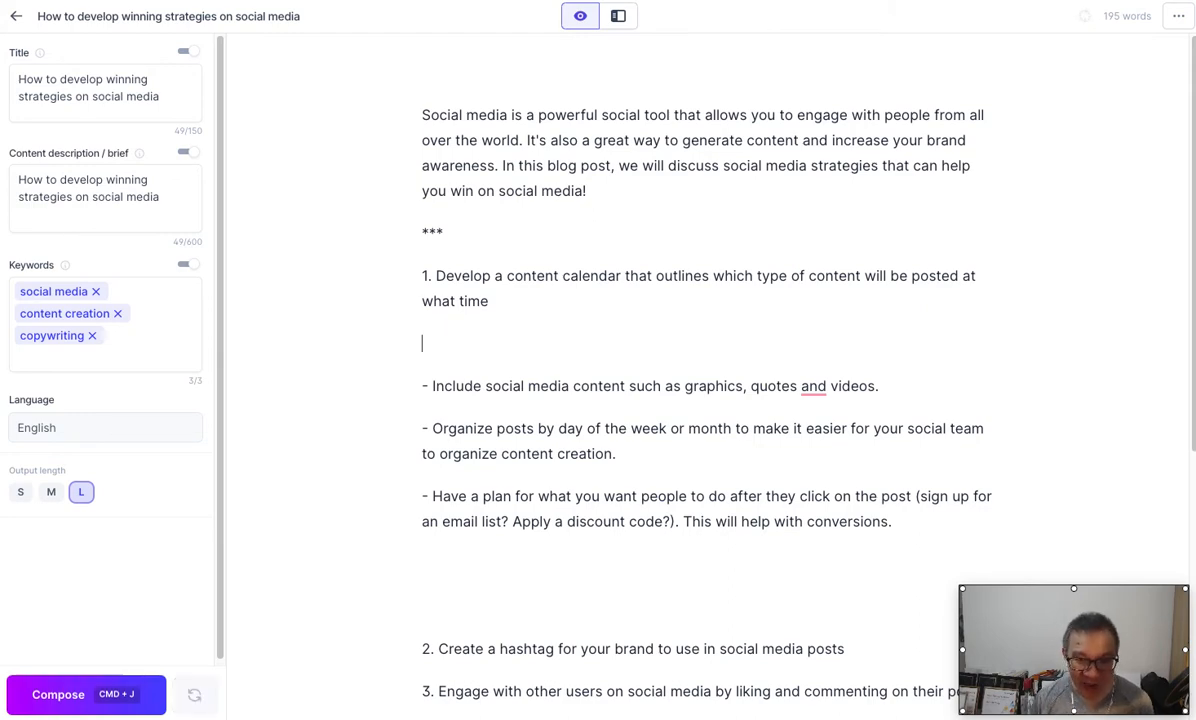
# Add two empty lines below point 2 and place a "***" divider above it, removing the surplus empty line there
pyautogui.scroll(-3, 483, 297)
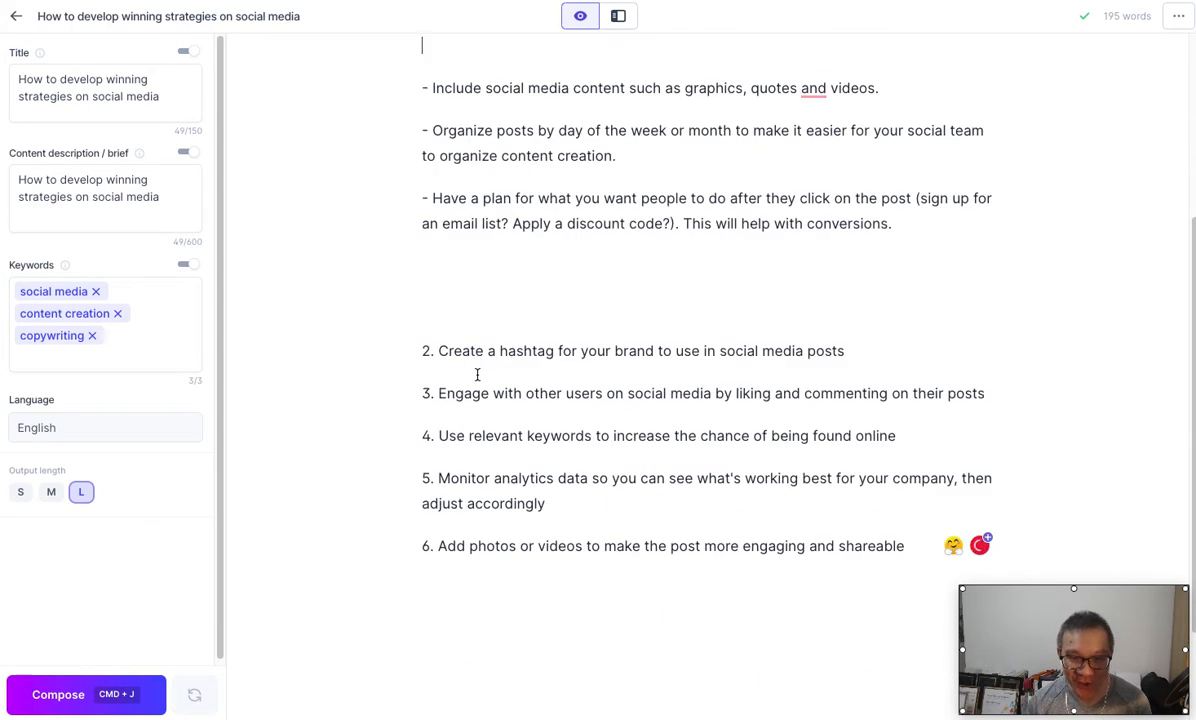
pyautogui.click(883, 350)
pyautogui.press('Return')
pyautogui.press('Return')
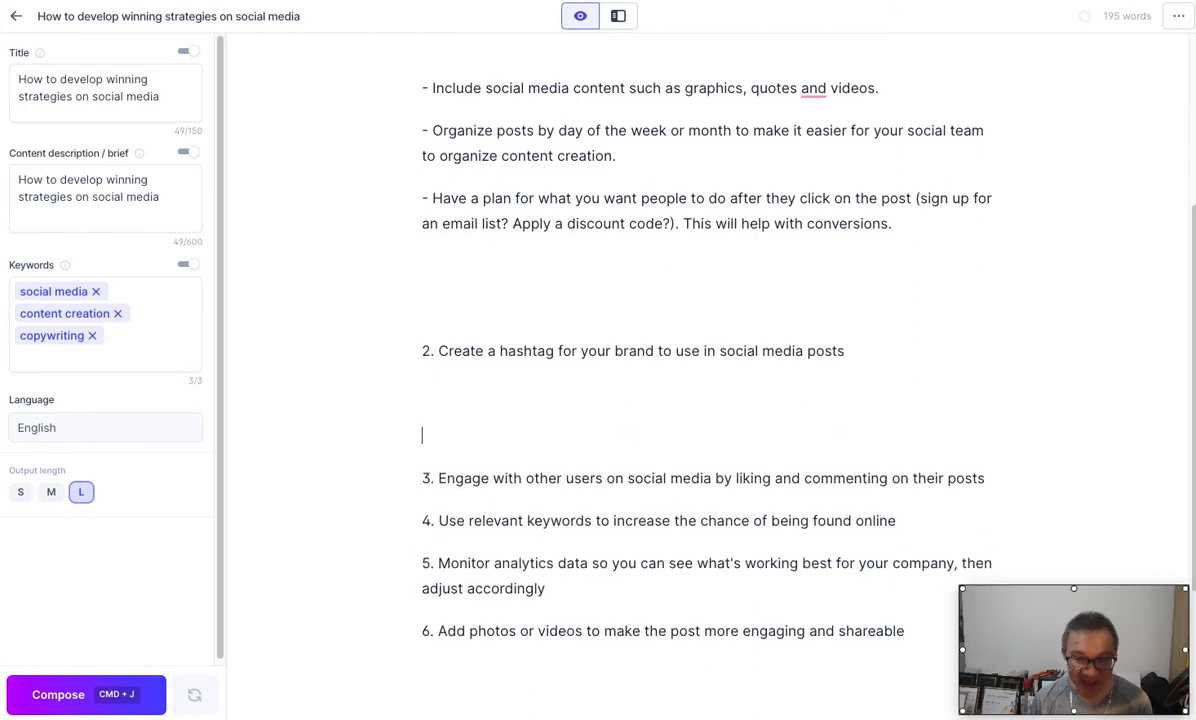
pyautogui.press('Up')
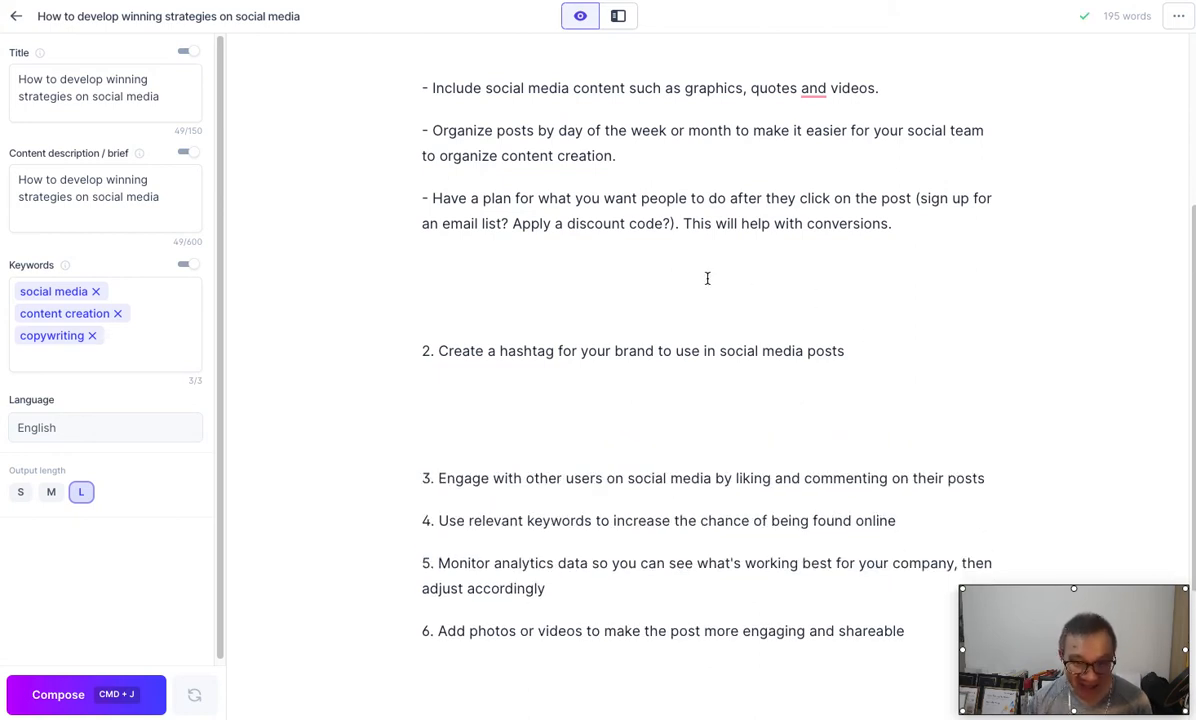
pyautogui.press('BackSpace')
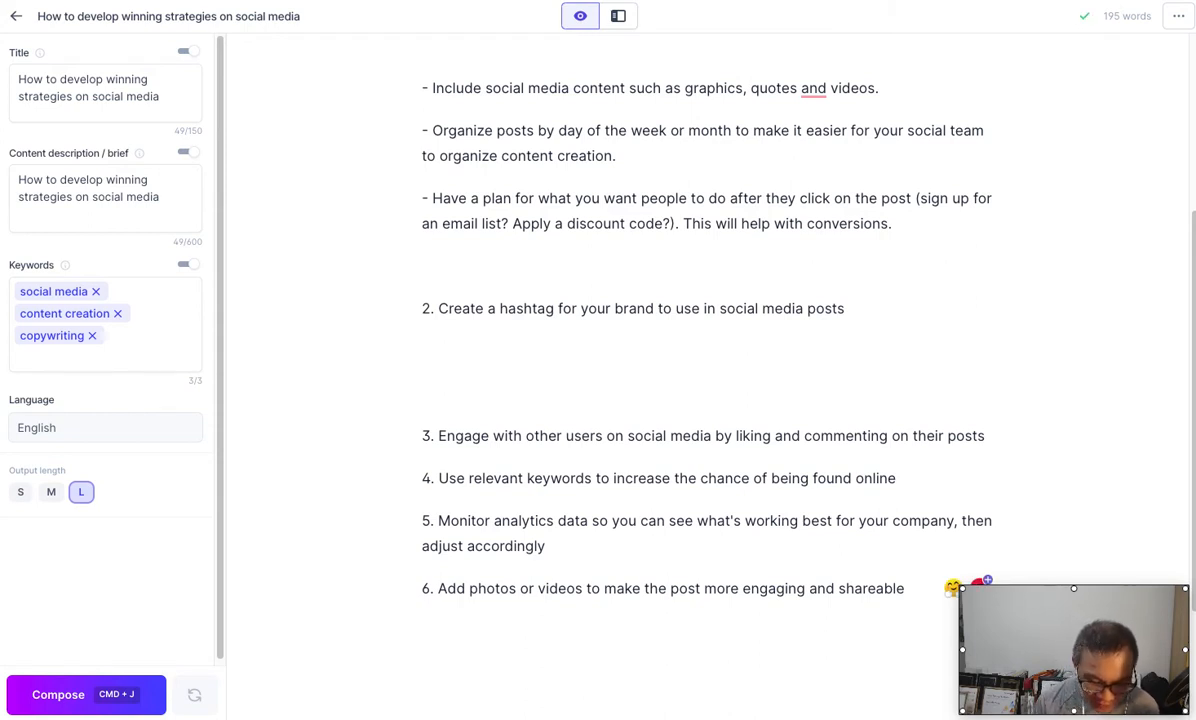
pyautogui.write('***')
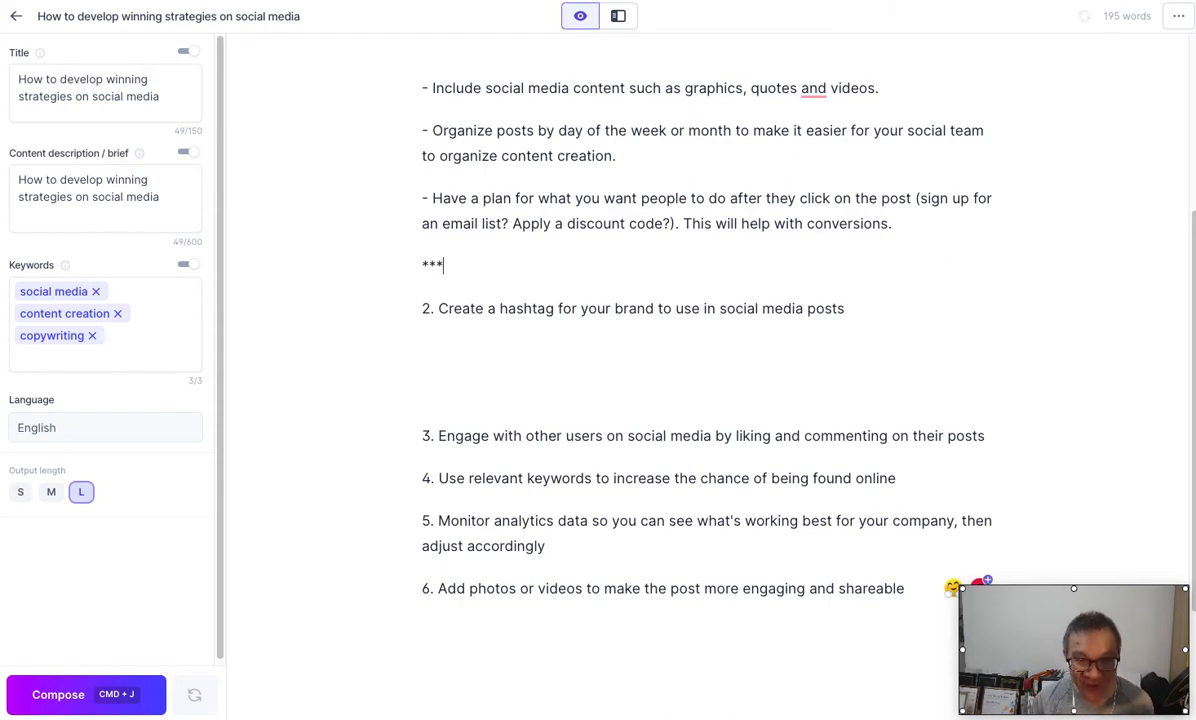
# Compose content beneath point 2 about creating a brand hashtag, and extend it with a second compose from its end
pyautogui.click(638, 340)
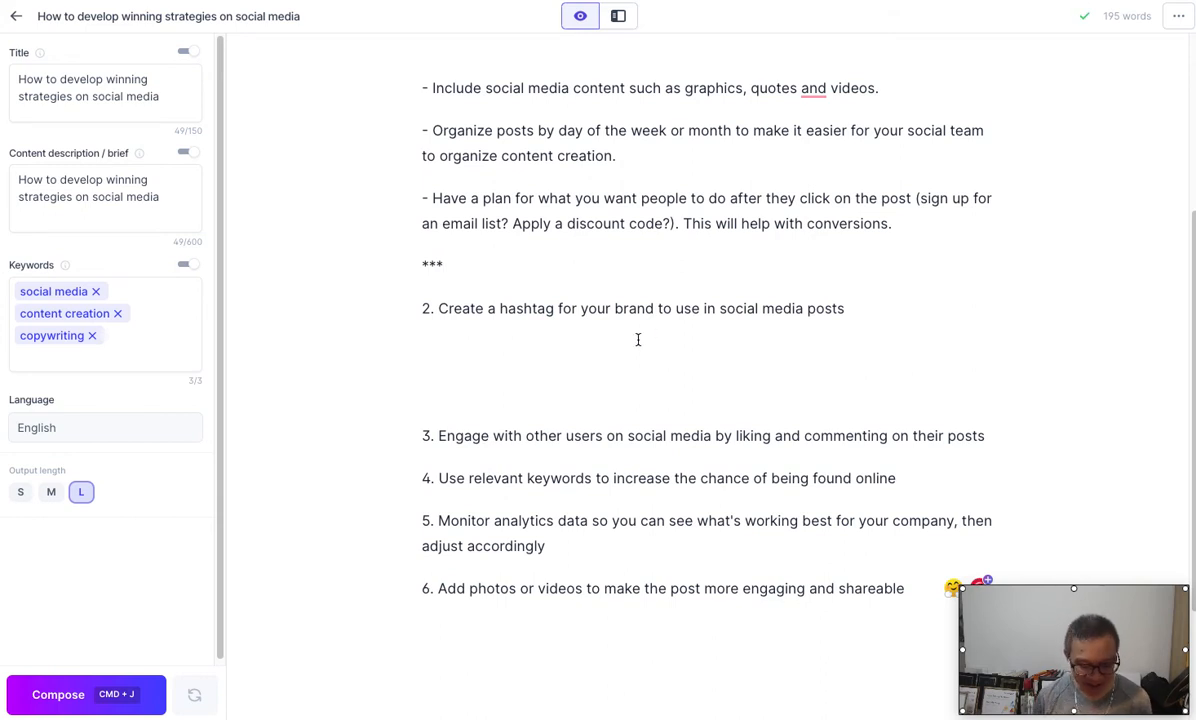
pyautogui.press('super+j')
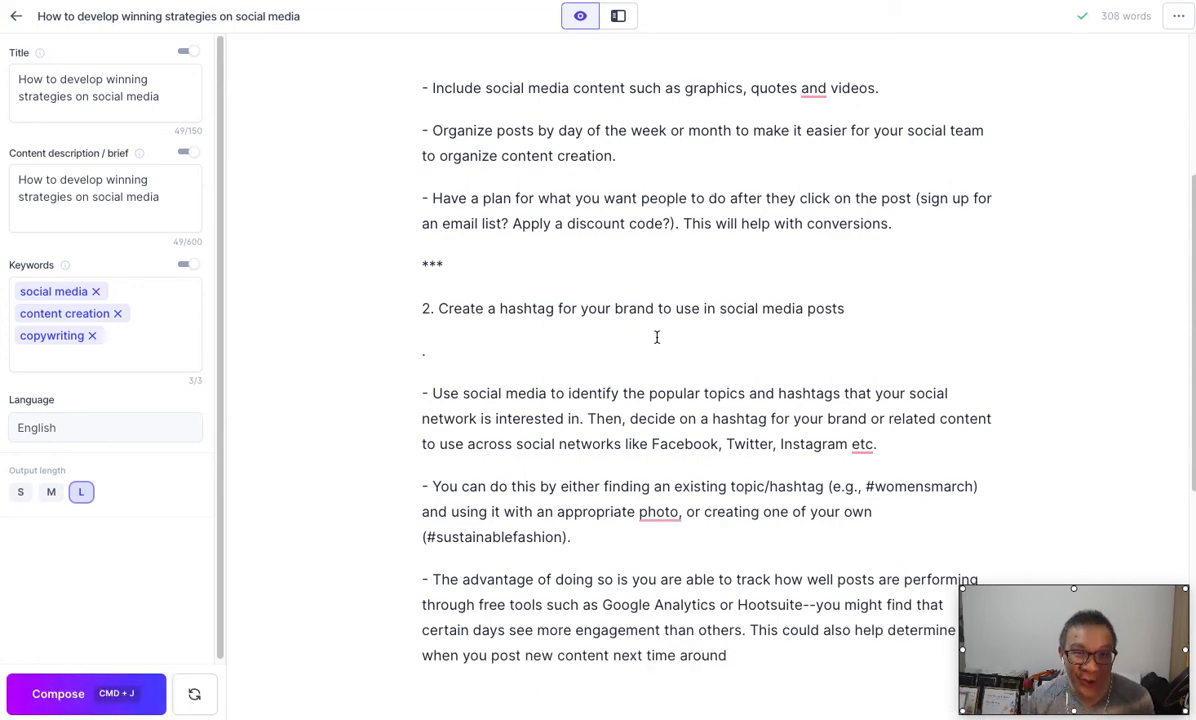
pyautogui.scroll(-2, 658, 392)
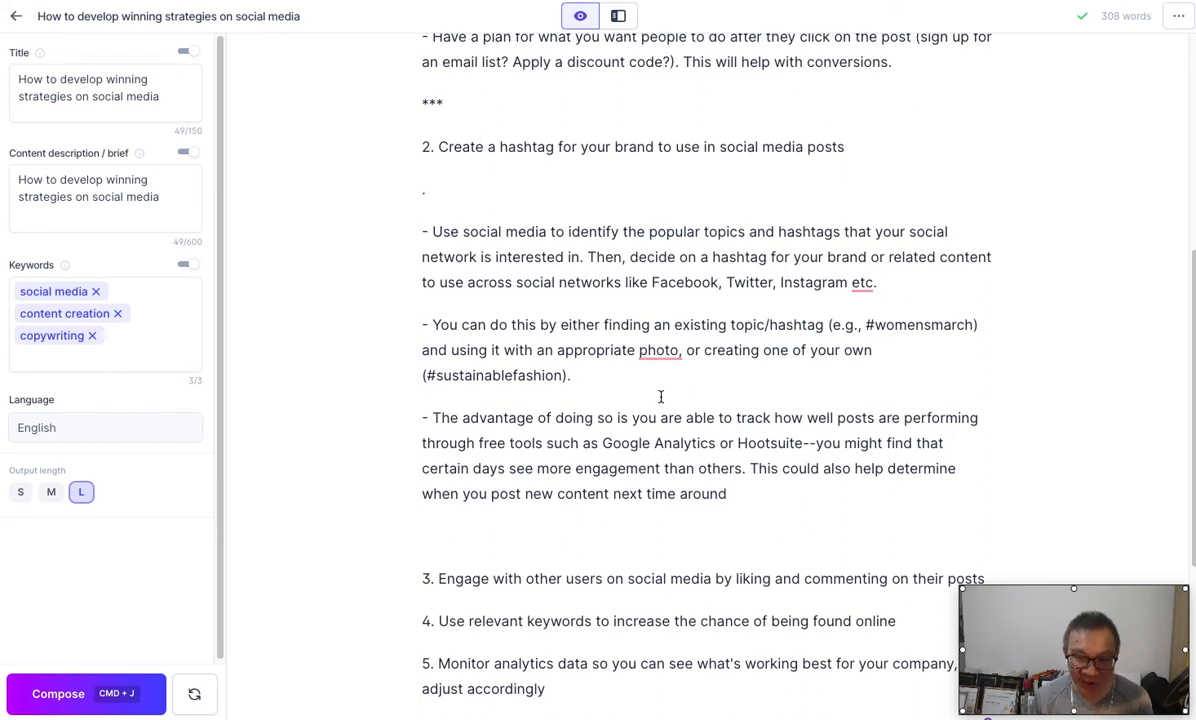
pyautogui.click(741, 493)
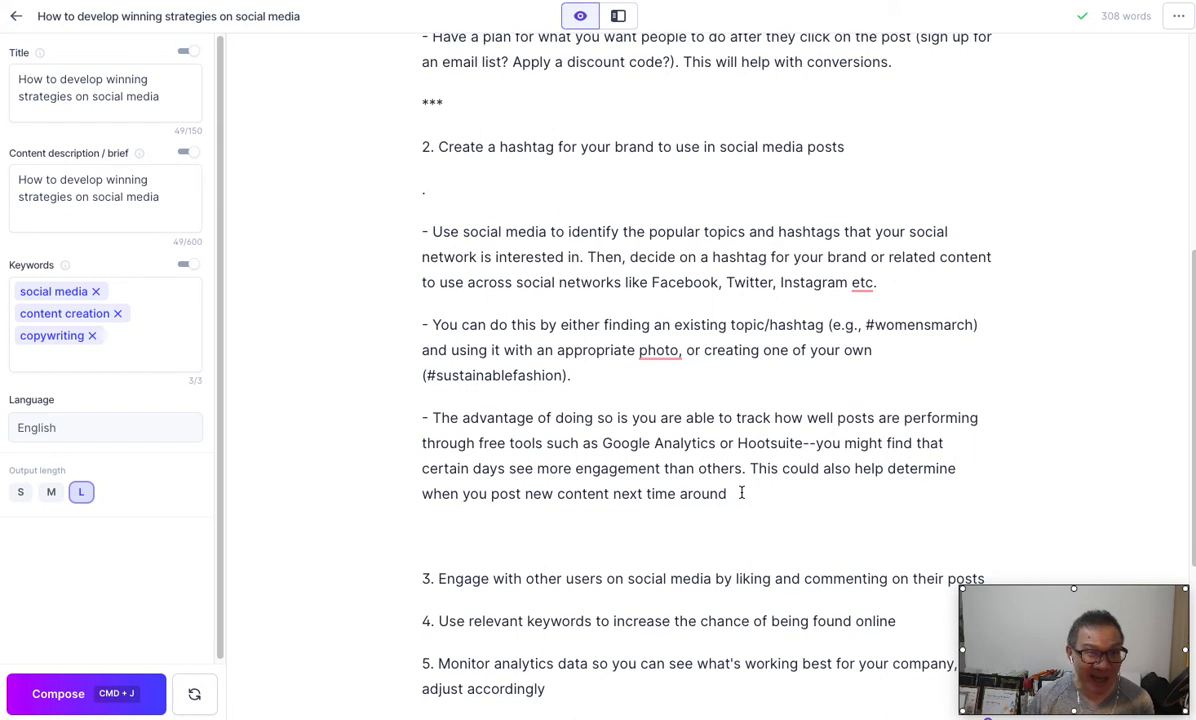
pyautogui.click(104, 694)
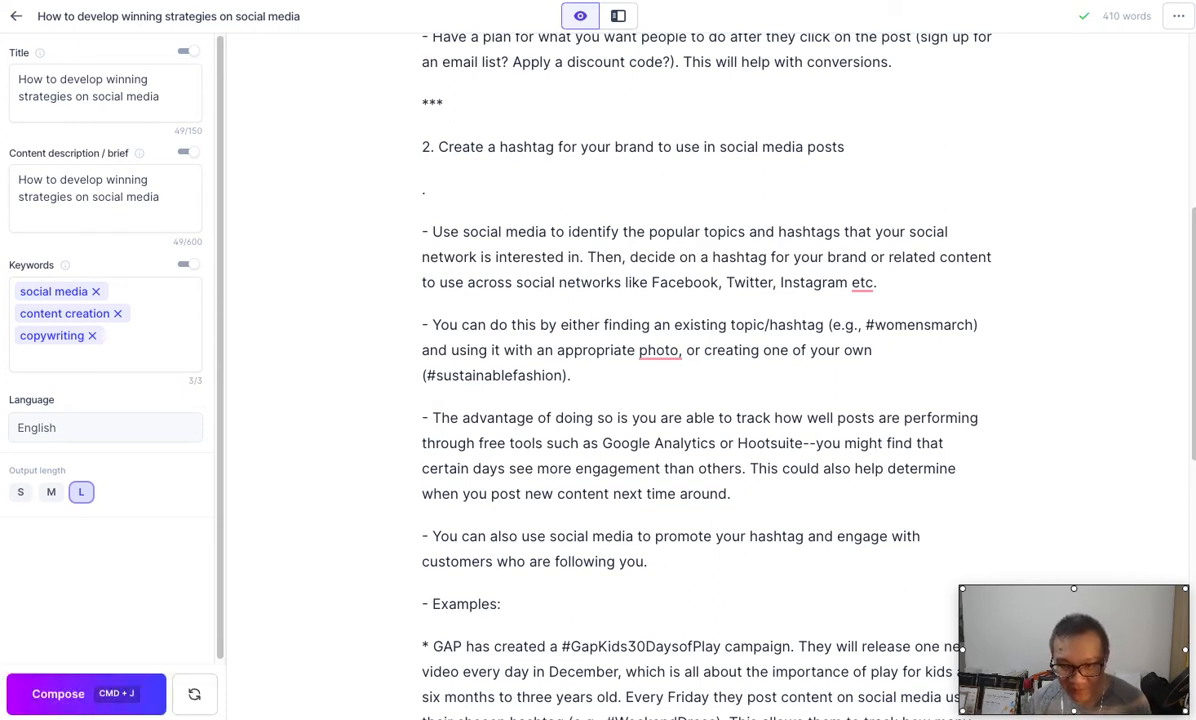
# Delete the generated passage from "Examples:" through the "Keywords:" paragraph, along with one empty line before point 3
pyautogui.scroll(-4, 814, 268)
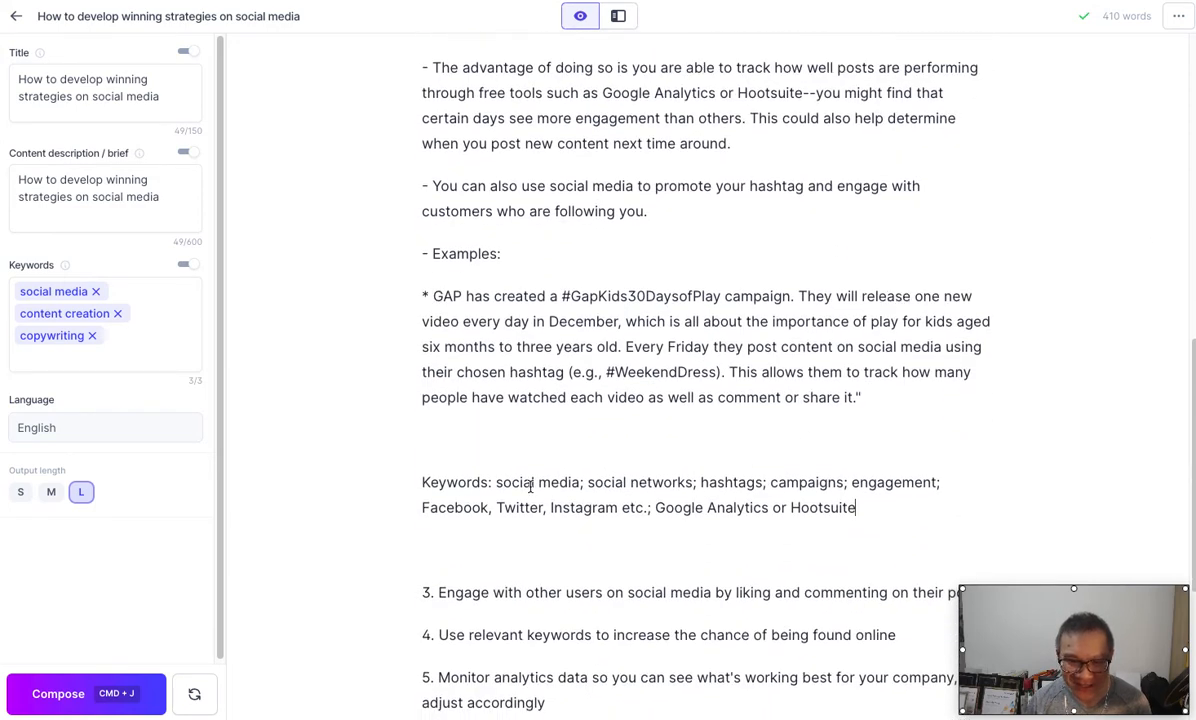
pyautogui.moveTo(496, 484); pyautogui.dragTo(440, 484)
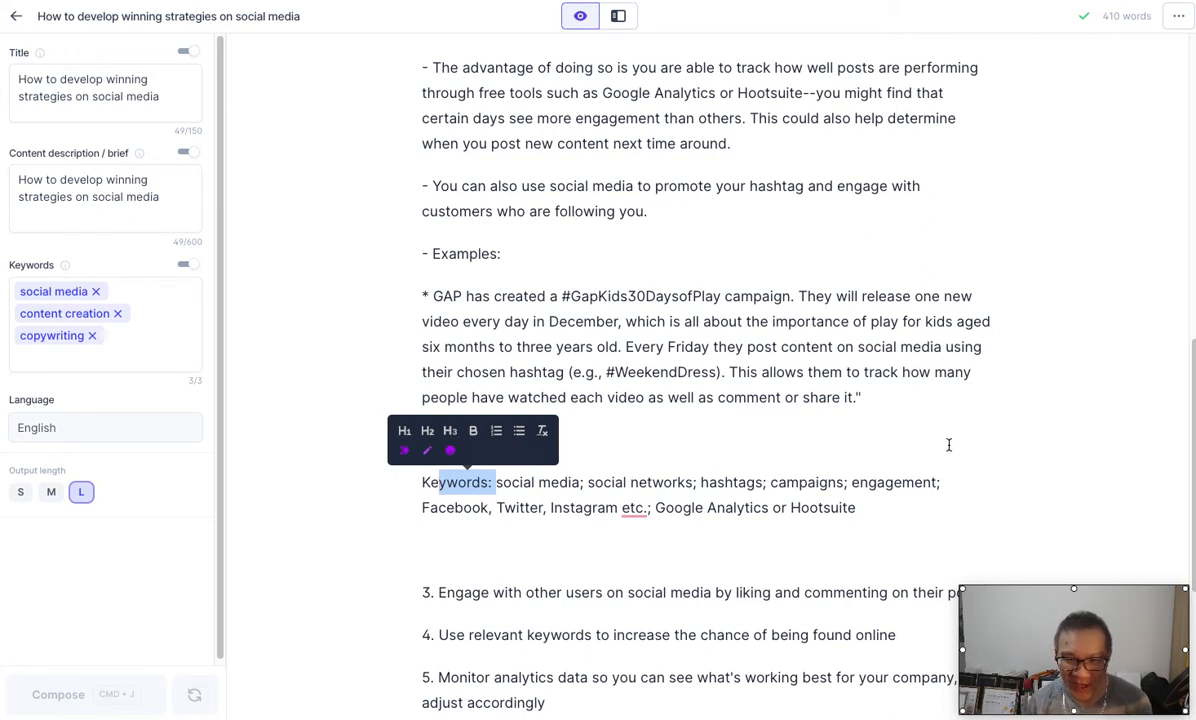
pyautogui.click(889, 509)
pyautogui.moveTo(884, 512); pyautogui.dragTo(422, 255)
pyautogui.press('BackSpace')
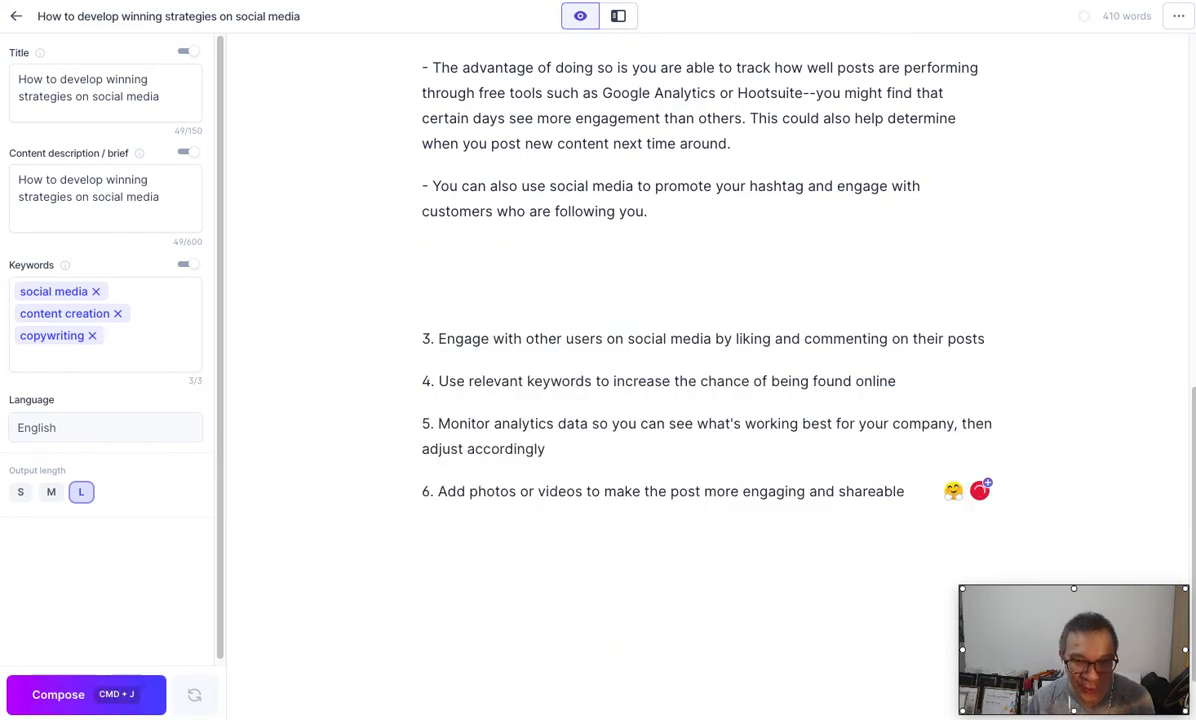
pyautogui.press('BackSpace')
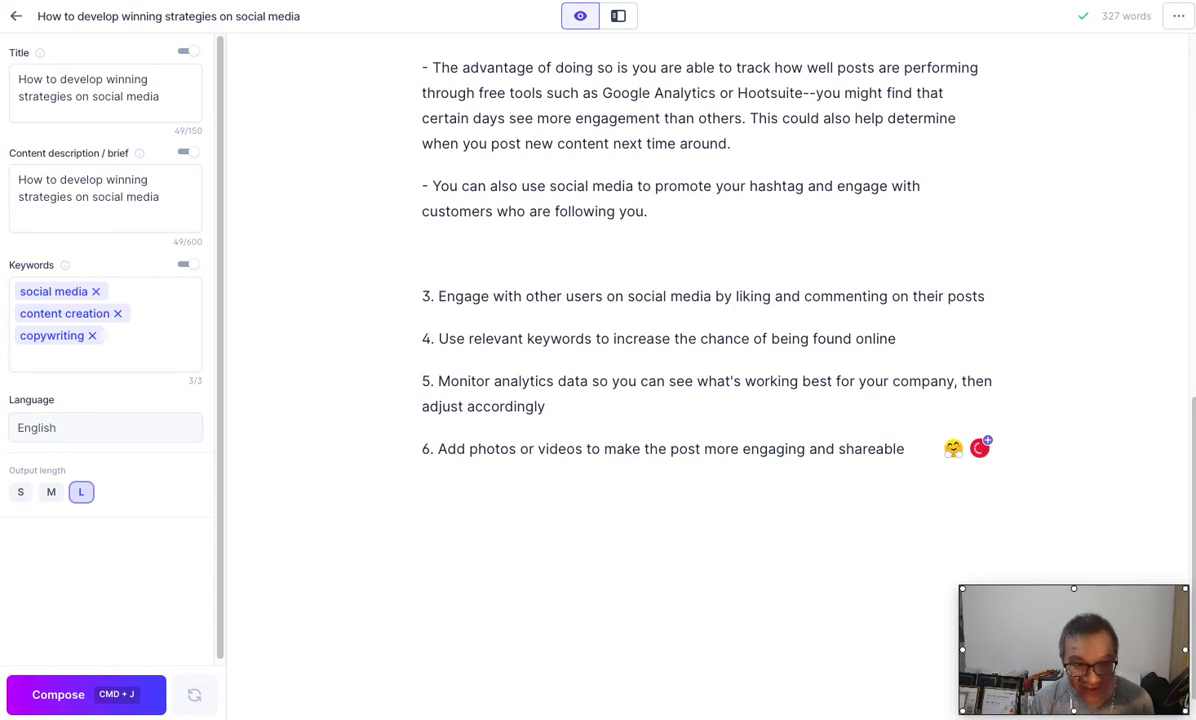
# Insert a "***" divider above point 3 and compose content on a new line beneath that point
pyautogui.write('***')
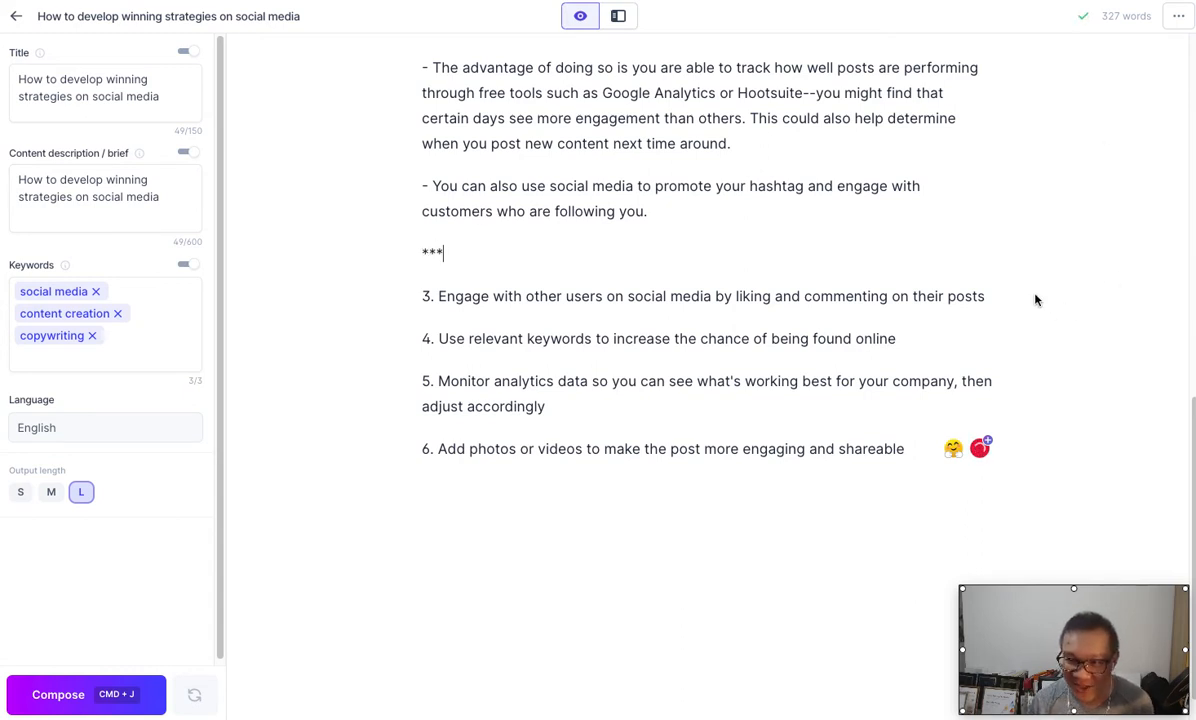
pyautogui.click(1009, 297)
pyautogui.press('Return')
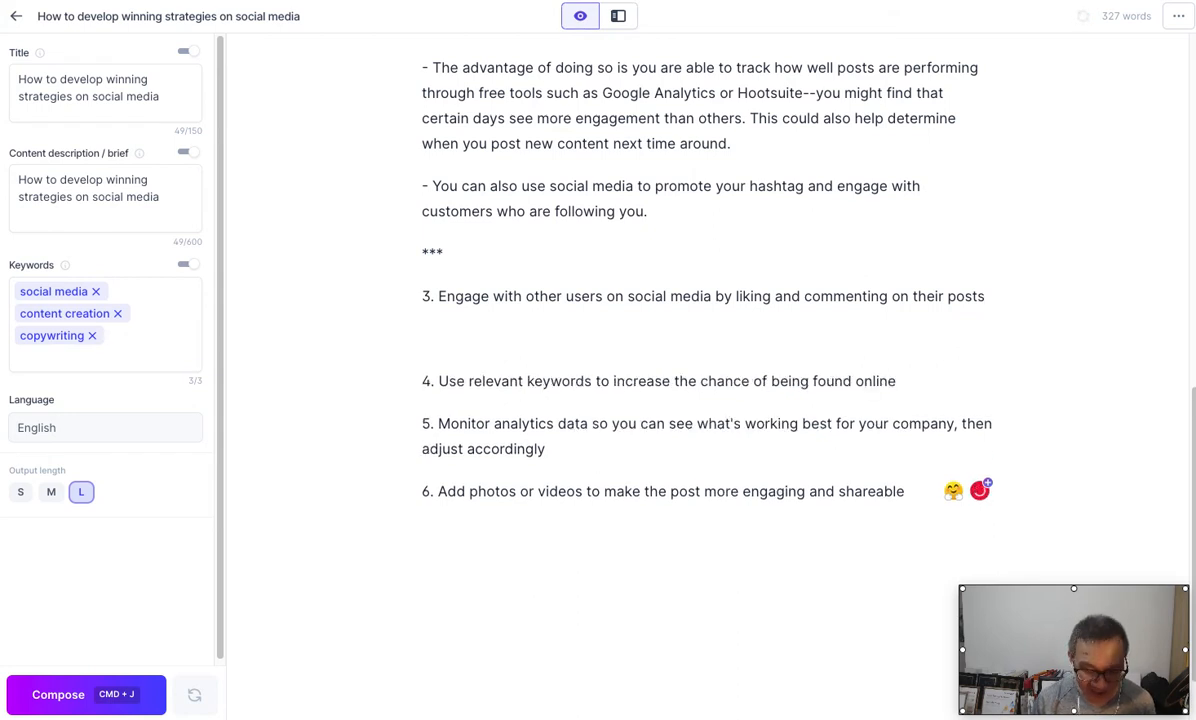
pyautogui.press('super+j')
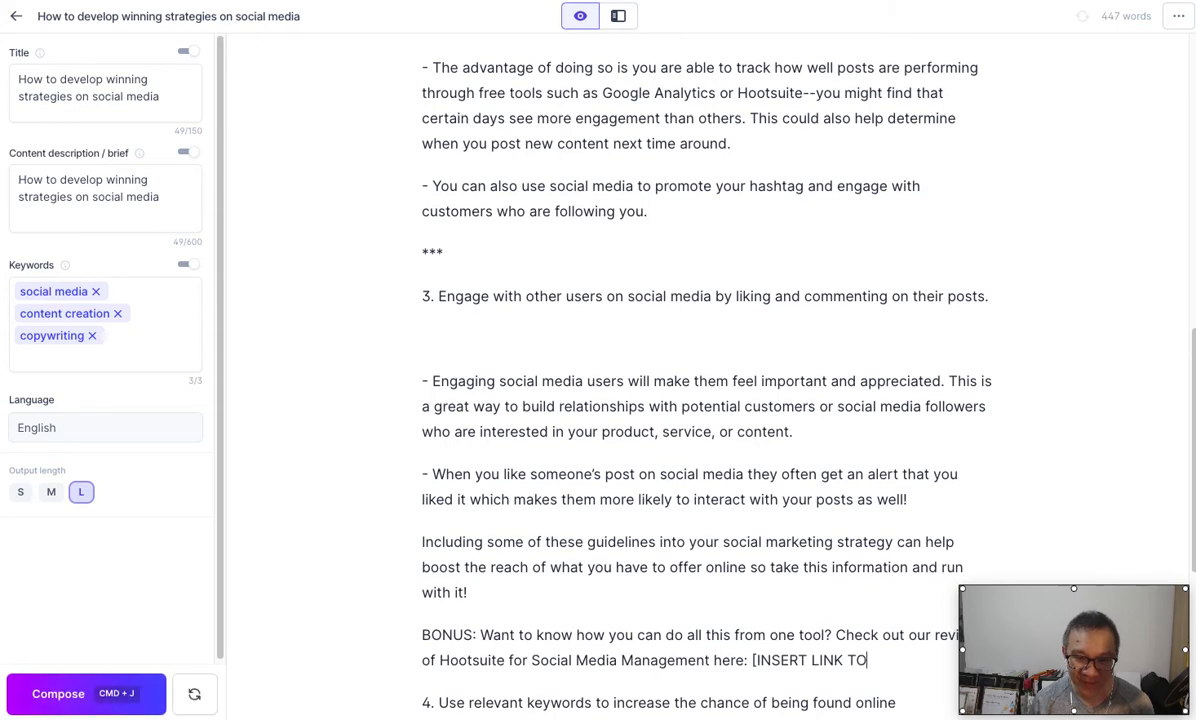
# Delete the generated "BONUS" paragraph under point 3 and leave one empty line before point 4
pyautogui.scroll(-3, 739, 265)
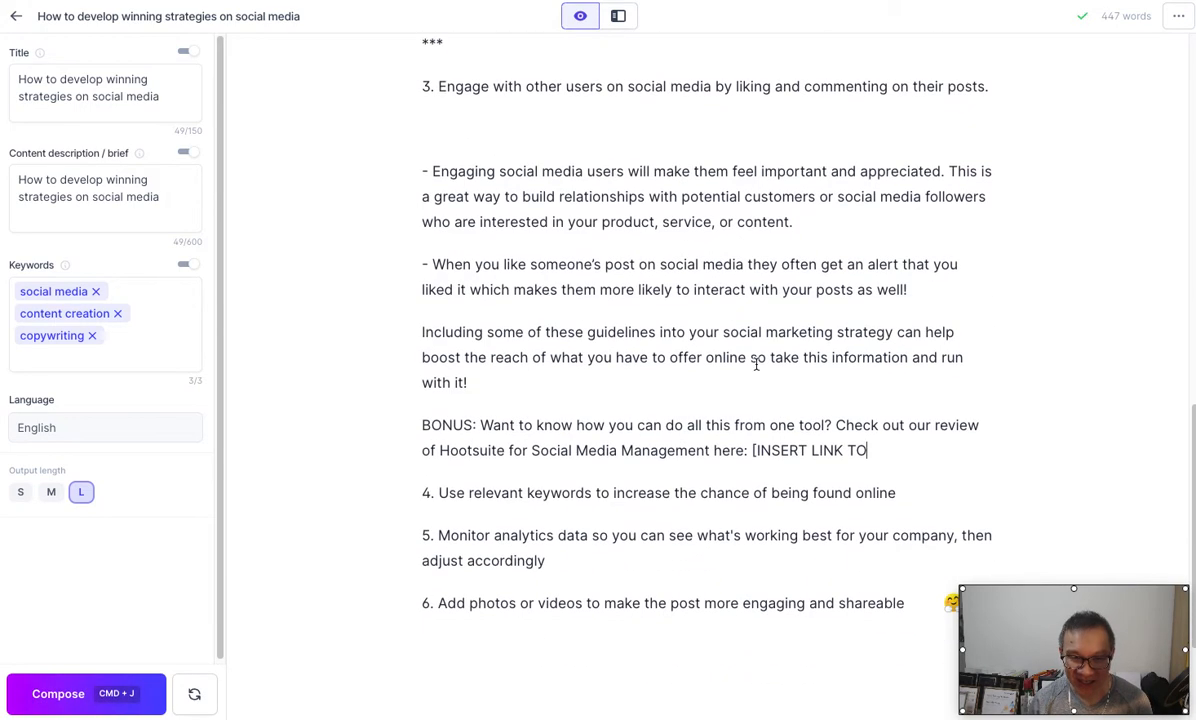
pyautogui.moveTo(880, 452); pyautogui.dragTo(420, 422)
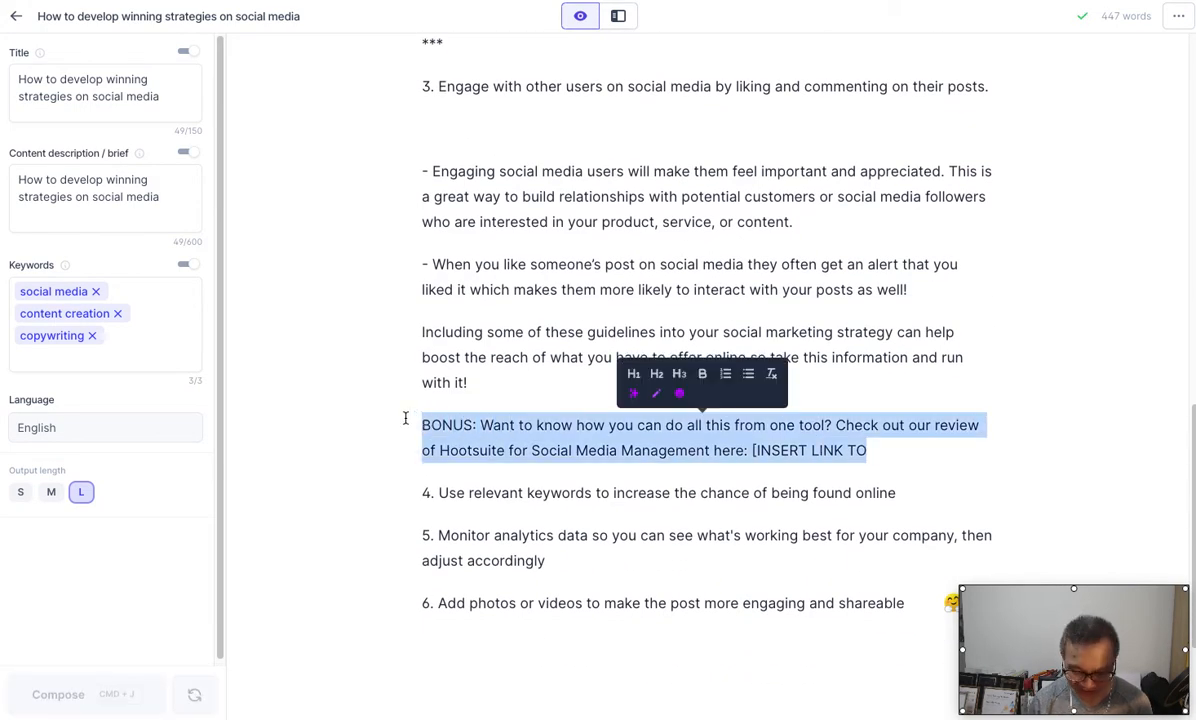
pyautogui.press('BackSpace')
pyautogui.press('BackSpace')
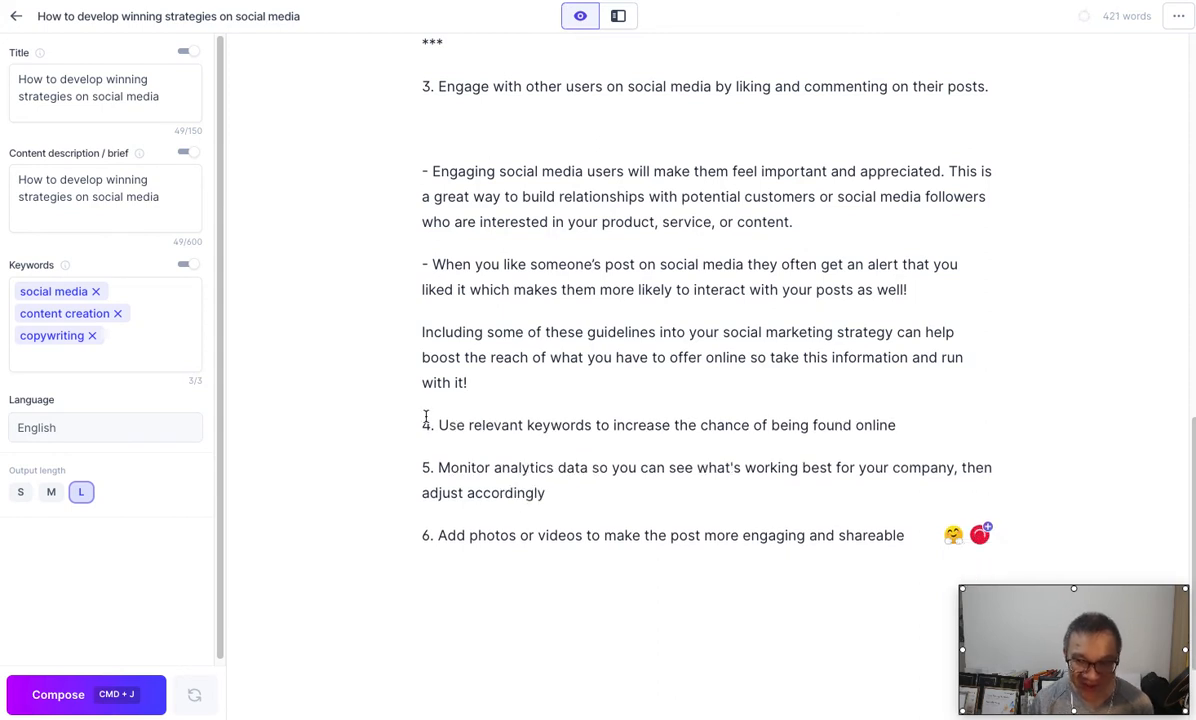
pyautogui.press('Return')
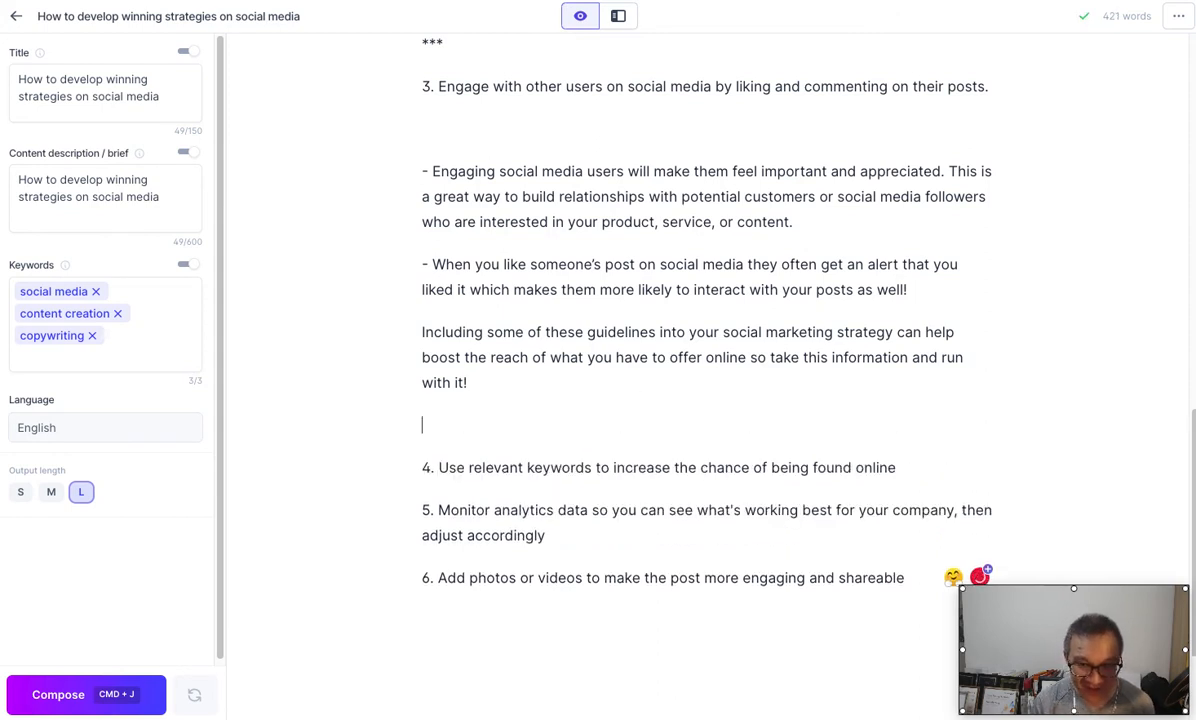
# Delete outline points 4 to 6 from the end of the document and return to its beginning
pyautogui.scroll(-2, 734, 358)
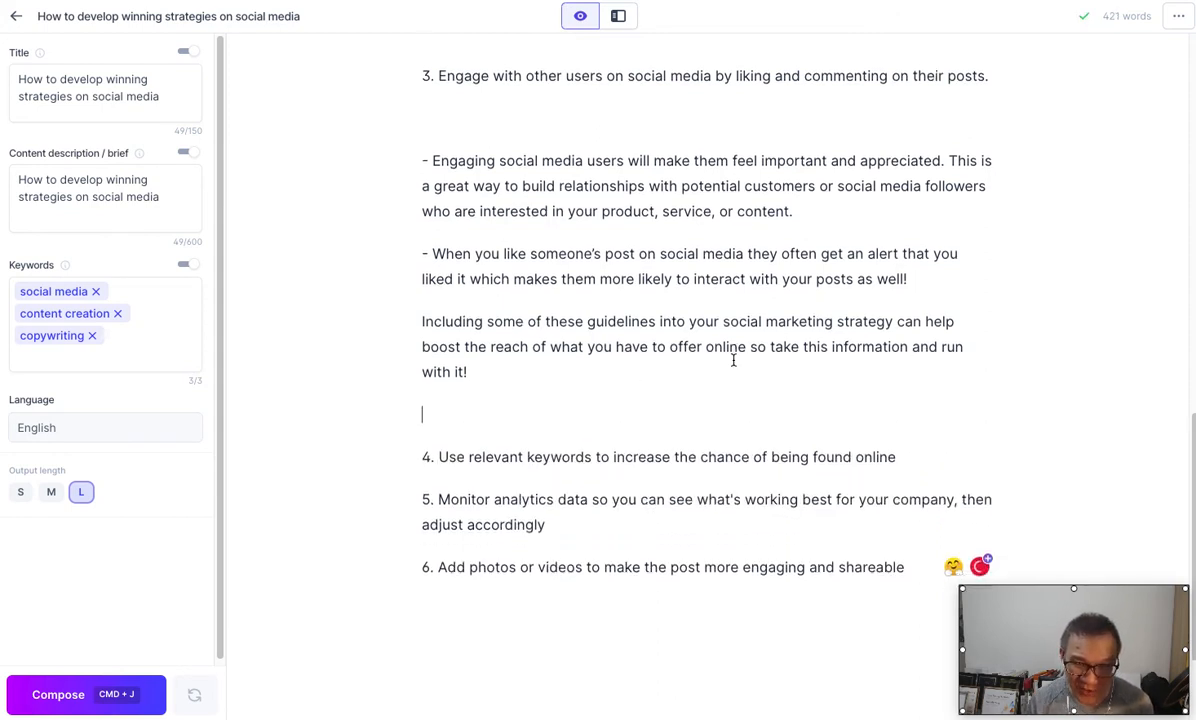
pyautogui.moveTo(694, 352); pyautogui.dragTo(721, 580)
pyautogui.press('BackSpace')
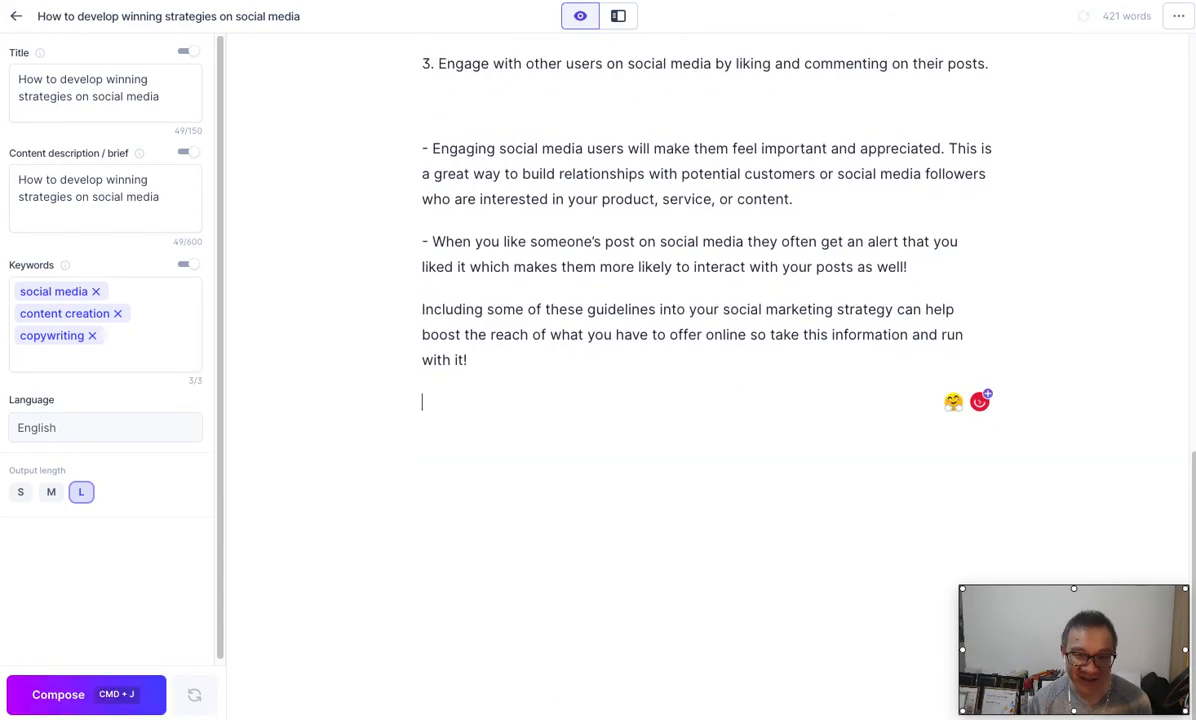
pyautogui.scroll(15, 728, 559)
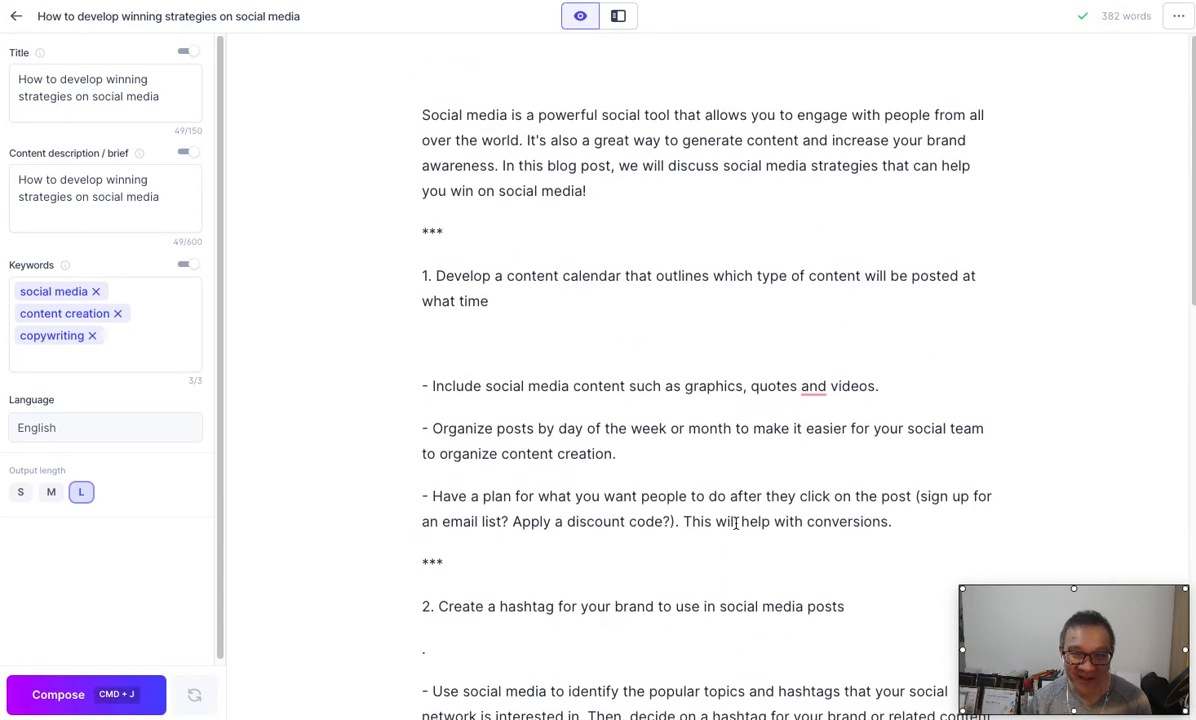
# Review the drafted post from its introduction through outline point 3 and the closing paragraph
pyautogui.moveTo(418, 112); pyautogui.dragTo(586, 190)
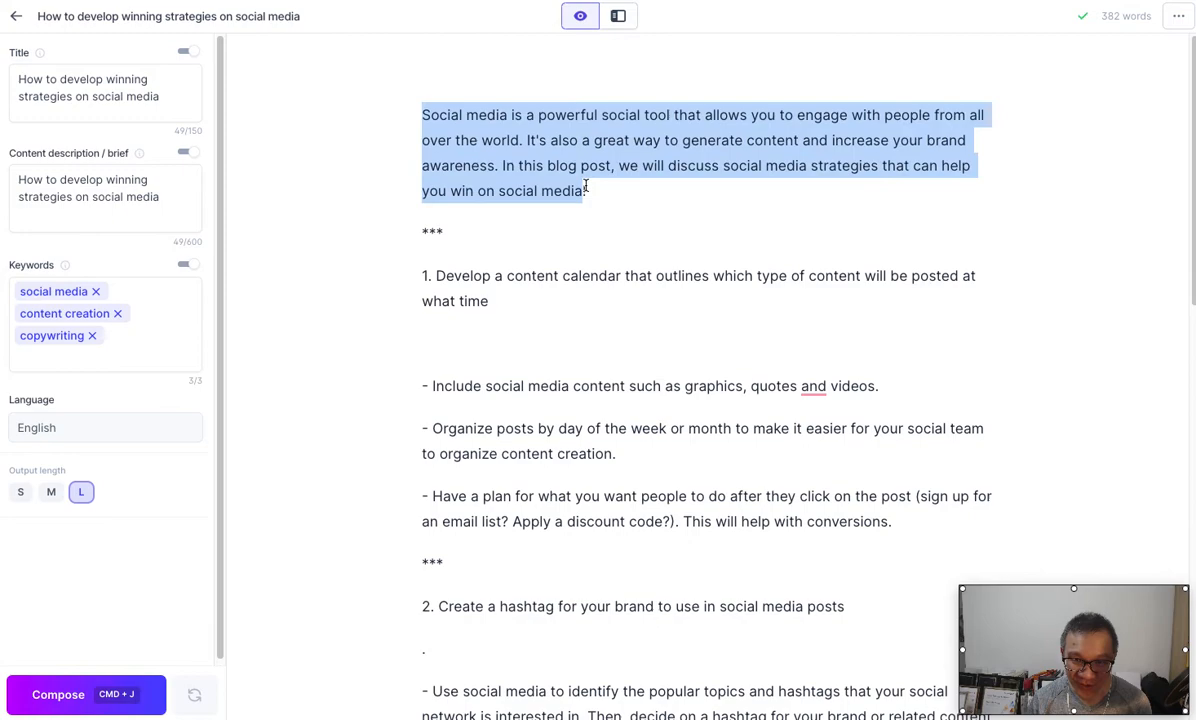
pyautogui.click(769, 499)
pyautogui.moveTo(400, 270); pyautogui.dragTo(505, 428)
pyautogui.scroll(-10, 523, 422)
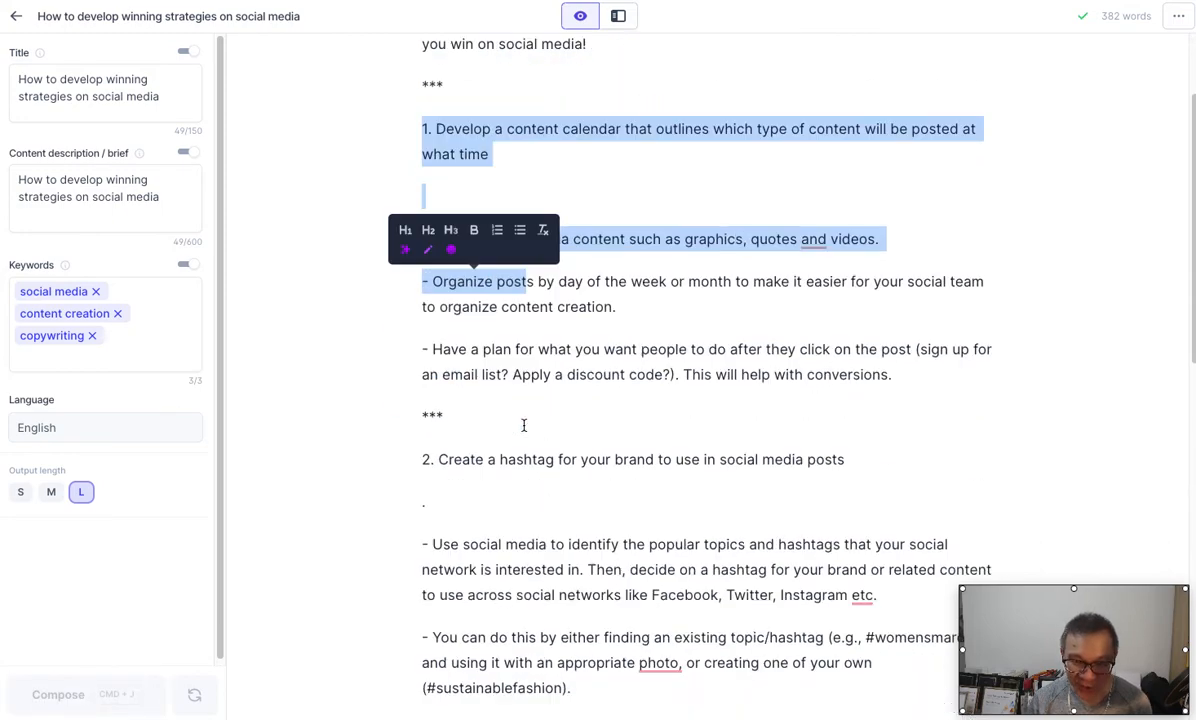
pyautogui.scroll(-5, 523, 424)
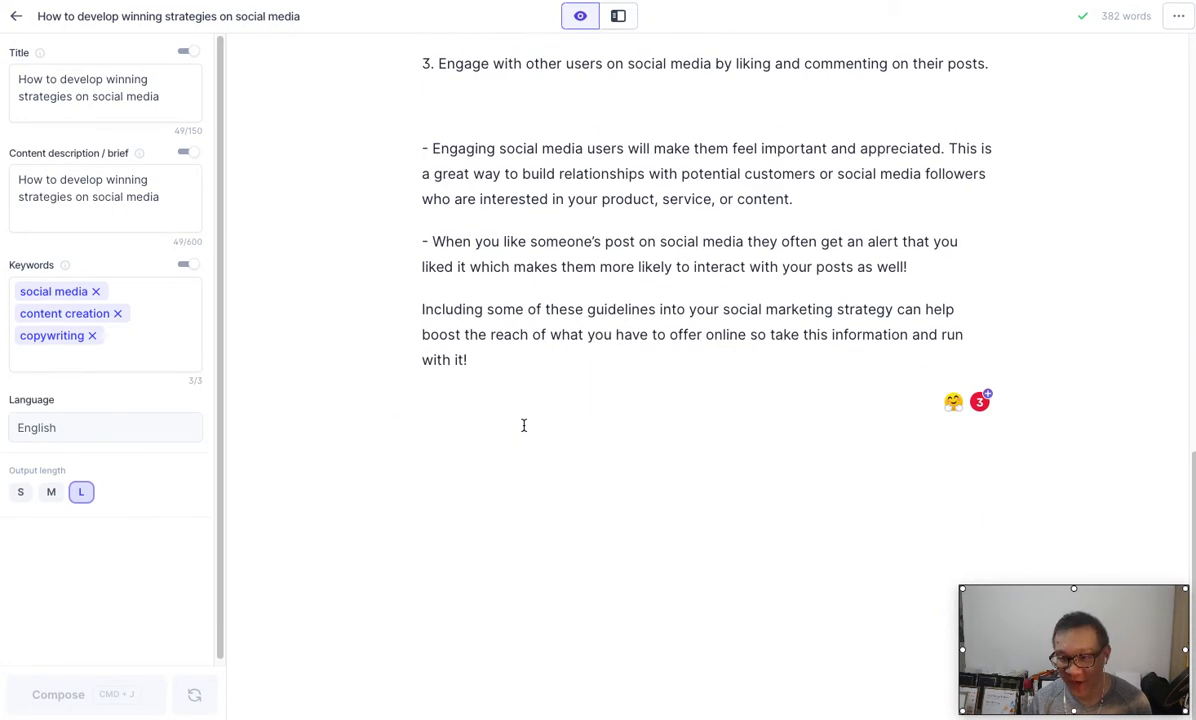
pyautogui.click(536, 401)
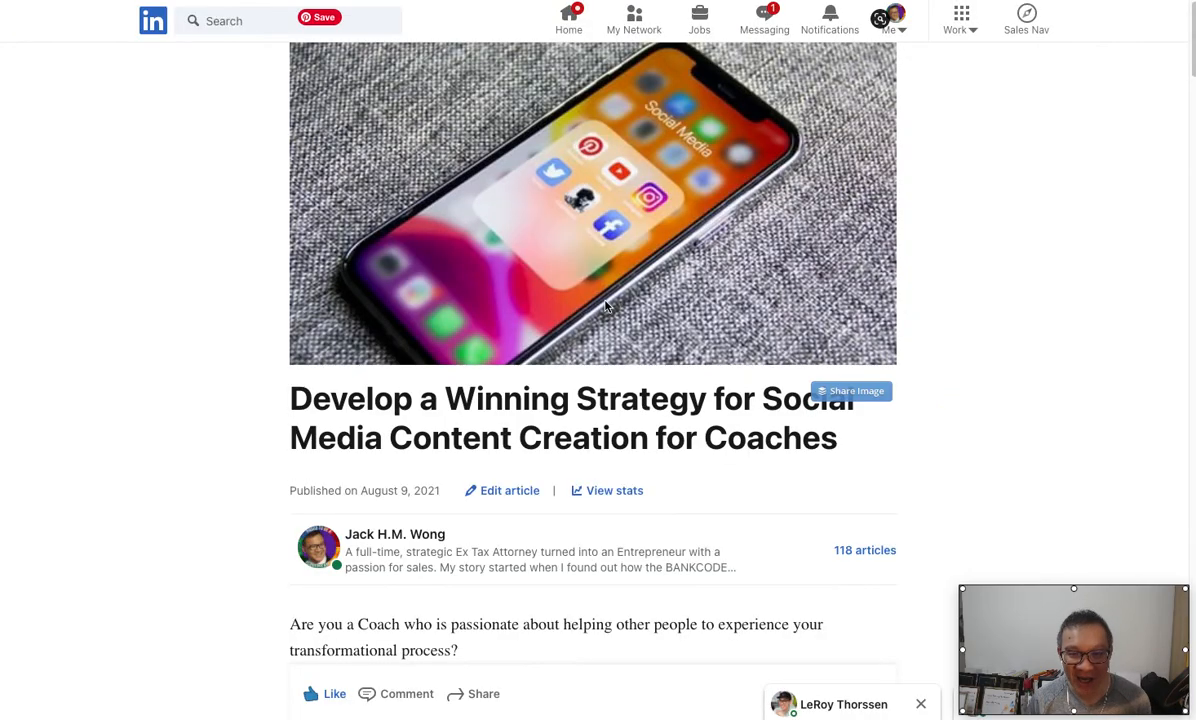
# Read through the LinkedIn article "Develop a Winning Strategy for Social Media Content Creation for Coaches" and its numbered principles
pyautogui.scroll(-4, 611, 310)
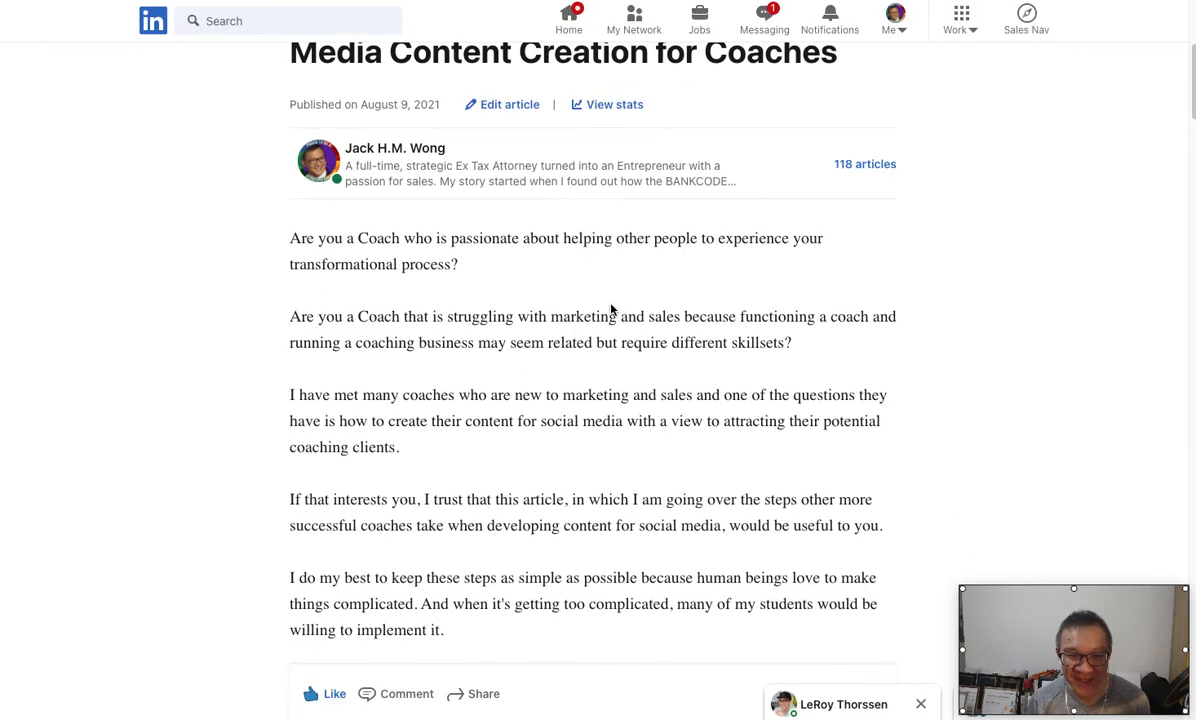
pyautogui.scroll(-5, 613, 310)
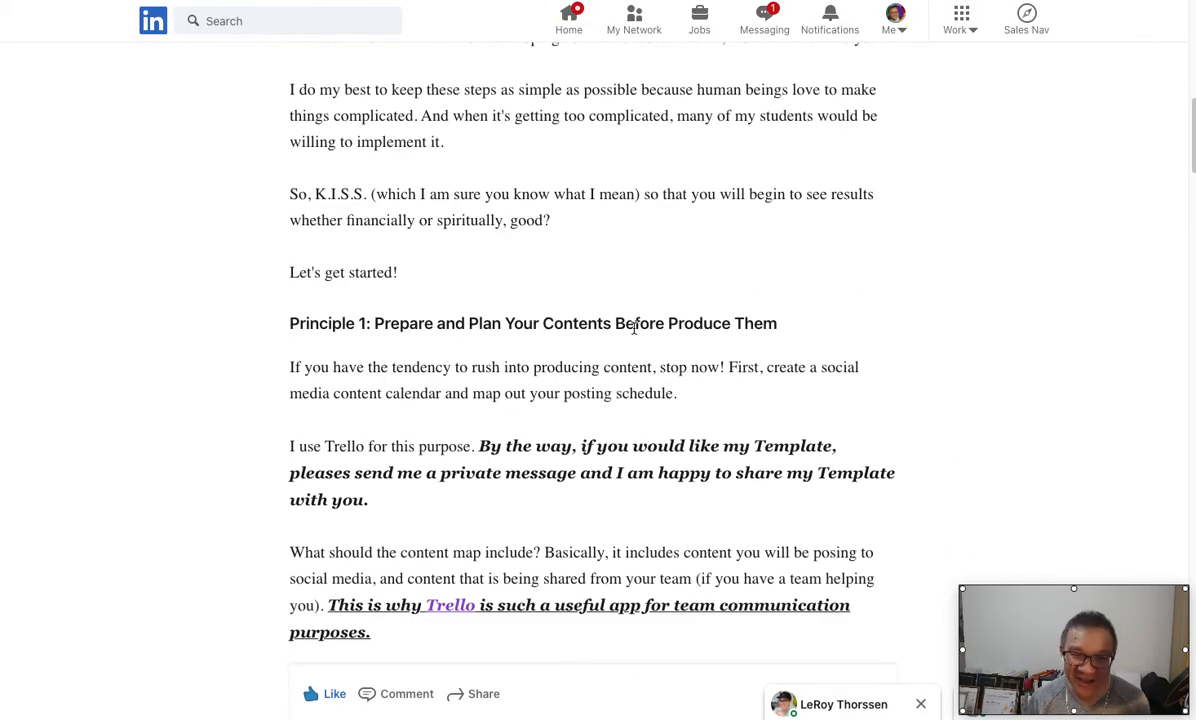
pyautogui.scroll(-2, 634, 326)
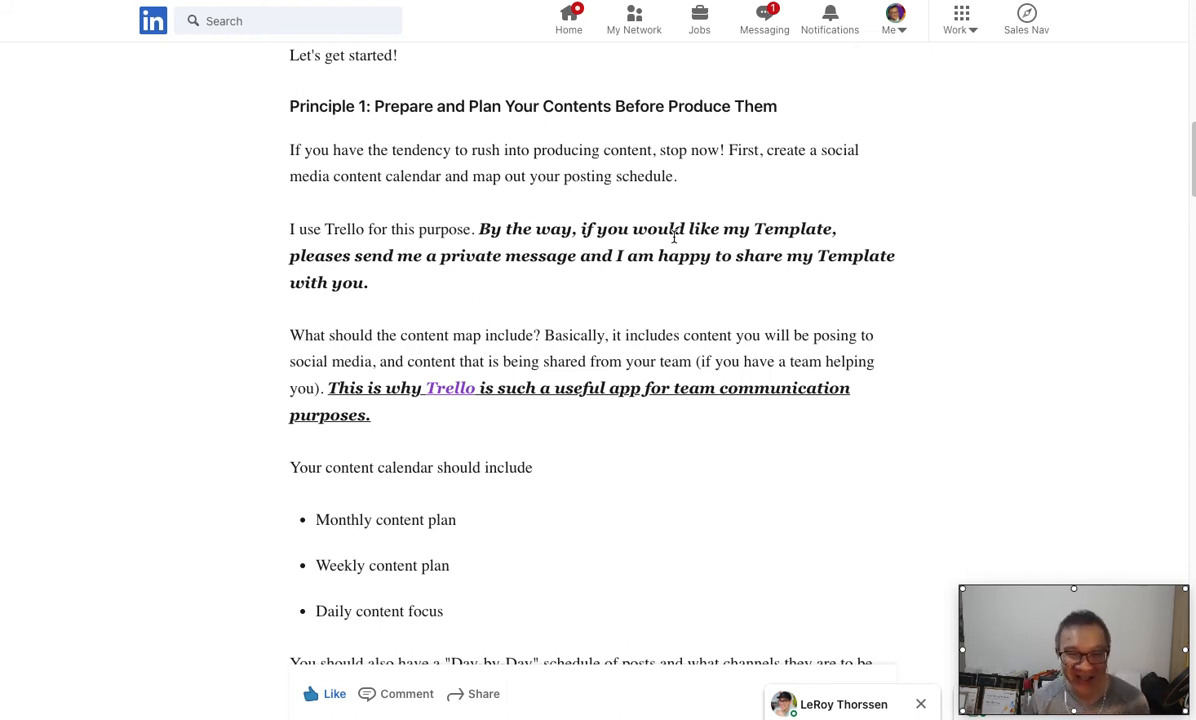
pyautogui.scroll(-1, 674, 236)
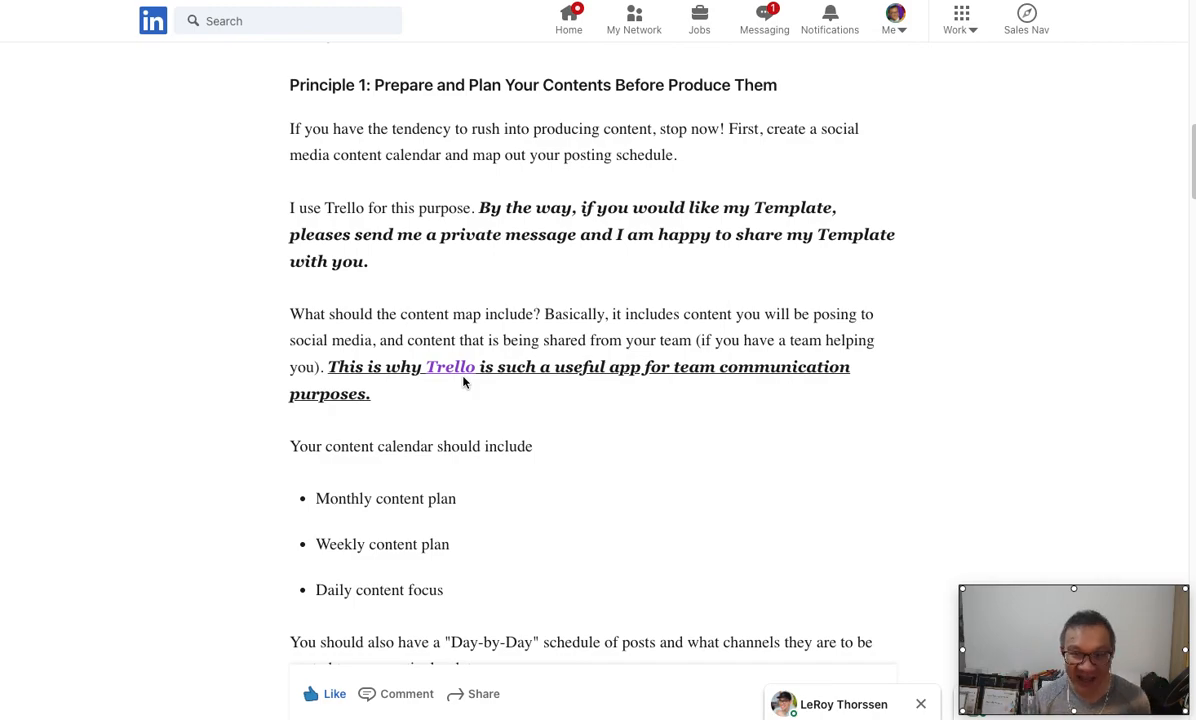
pyautogui.scroll(-1, 480, 380)
pyautogui.scroll(-10, 483, 378)
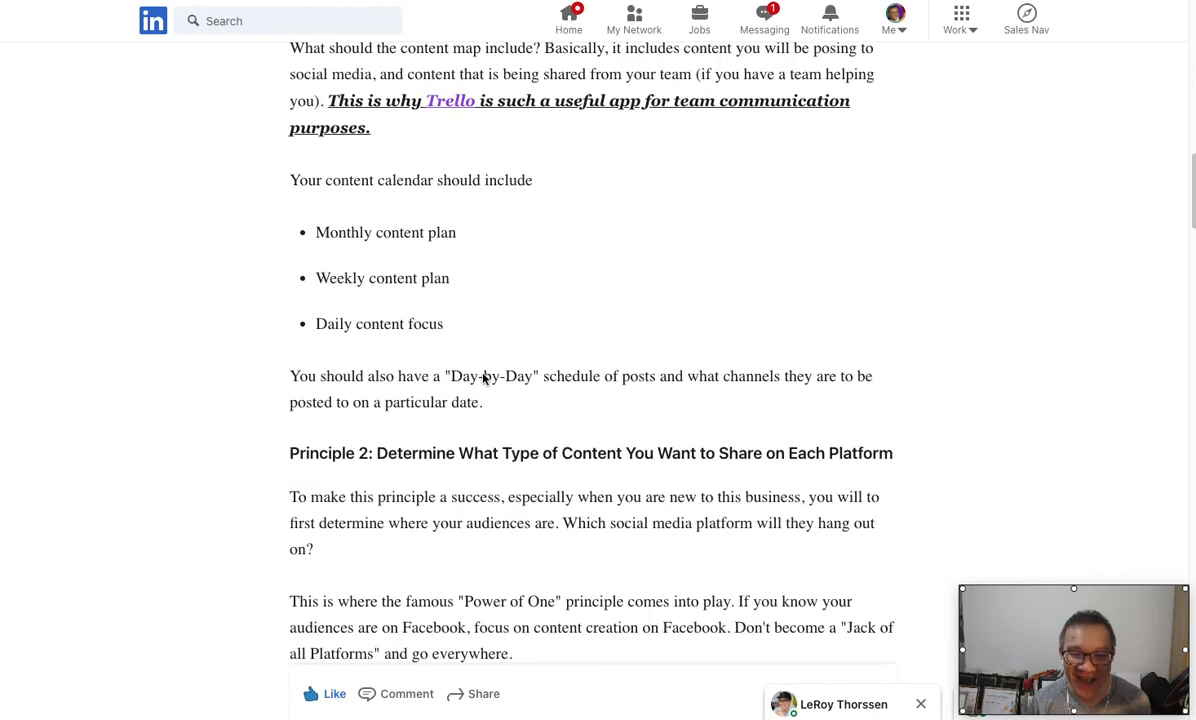
pyautogui.scroll(-2, 483, 378)
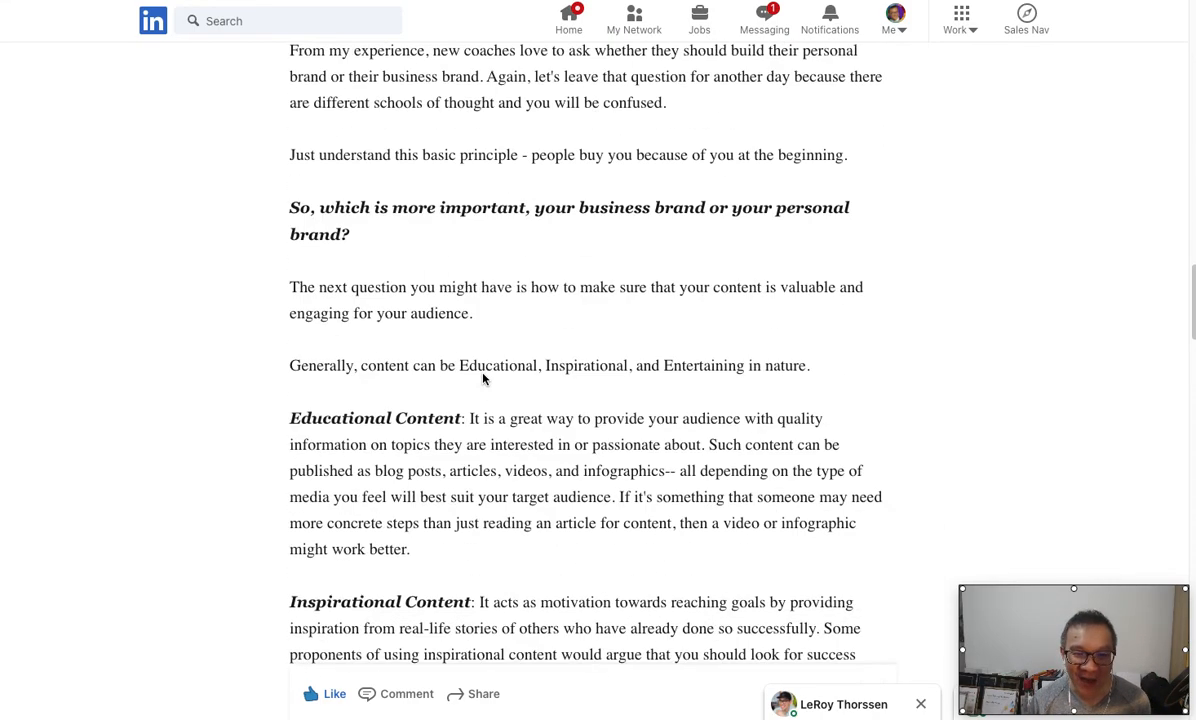
pyautogui.scroll(-8, 483, 373)
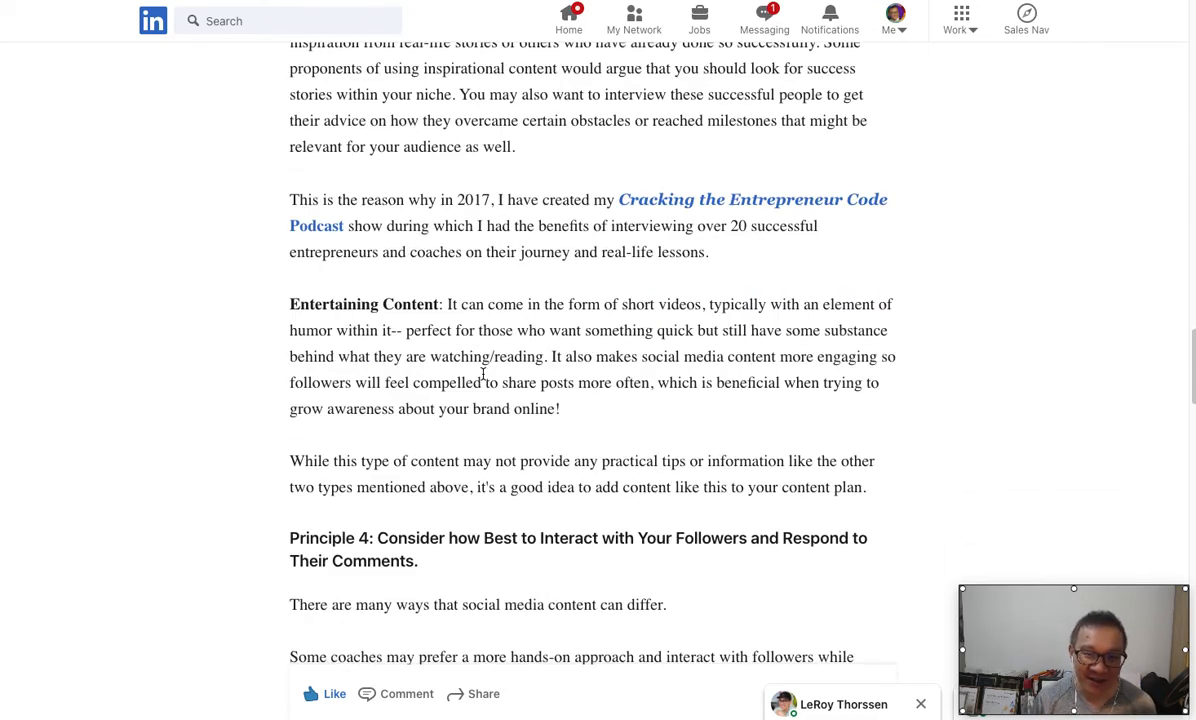
pyautogui.scroll(-9, 483, 373)
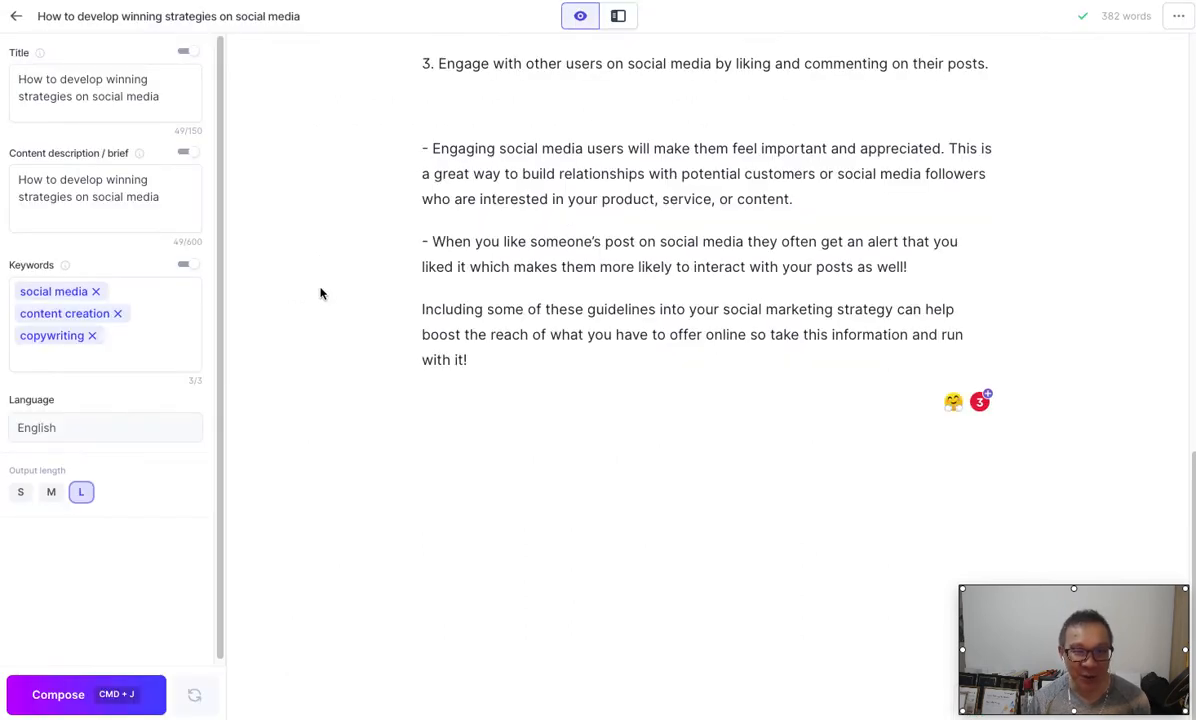
pyautogui.click(17, 20)
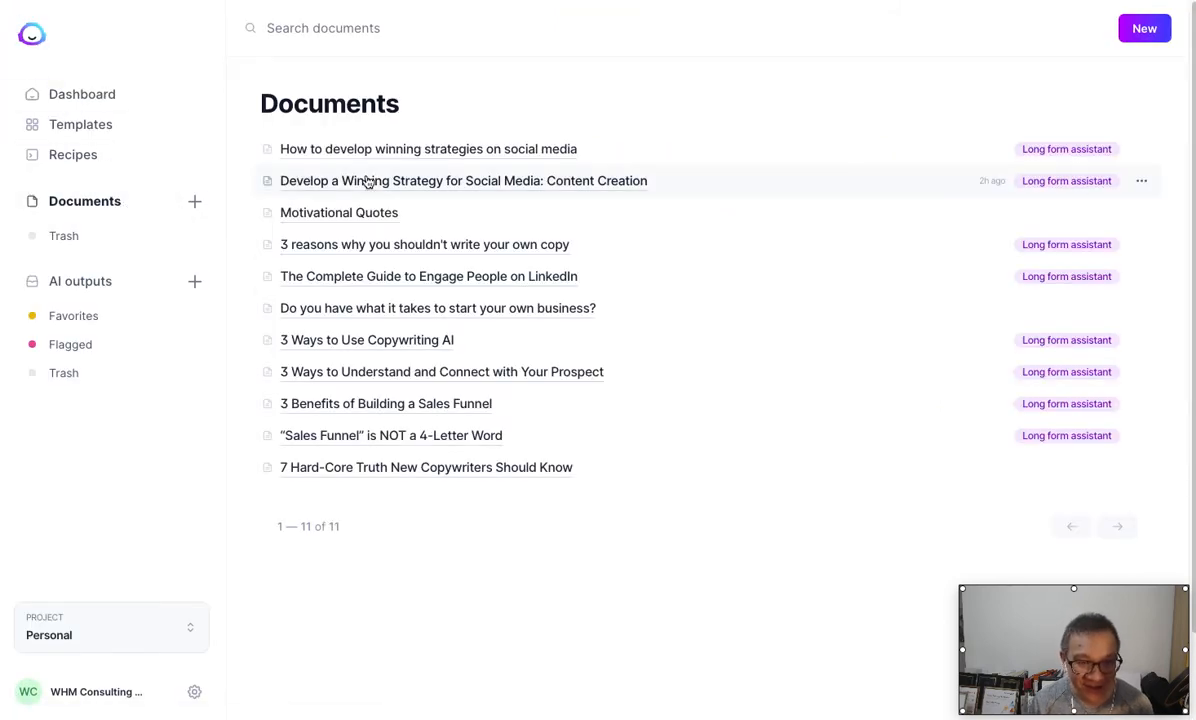
pyautogui.click(366, 180)
pyautogui.click(17, 20)
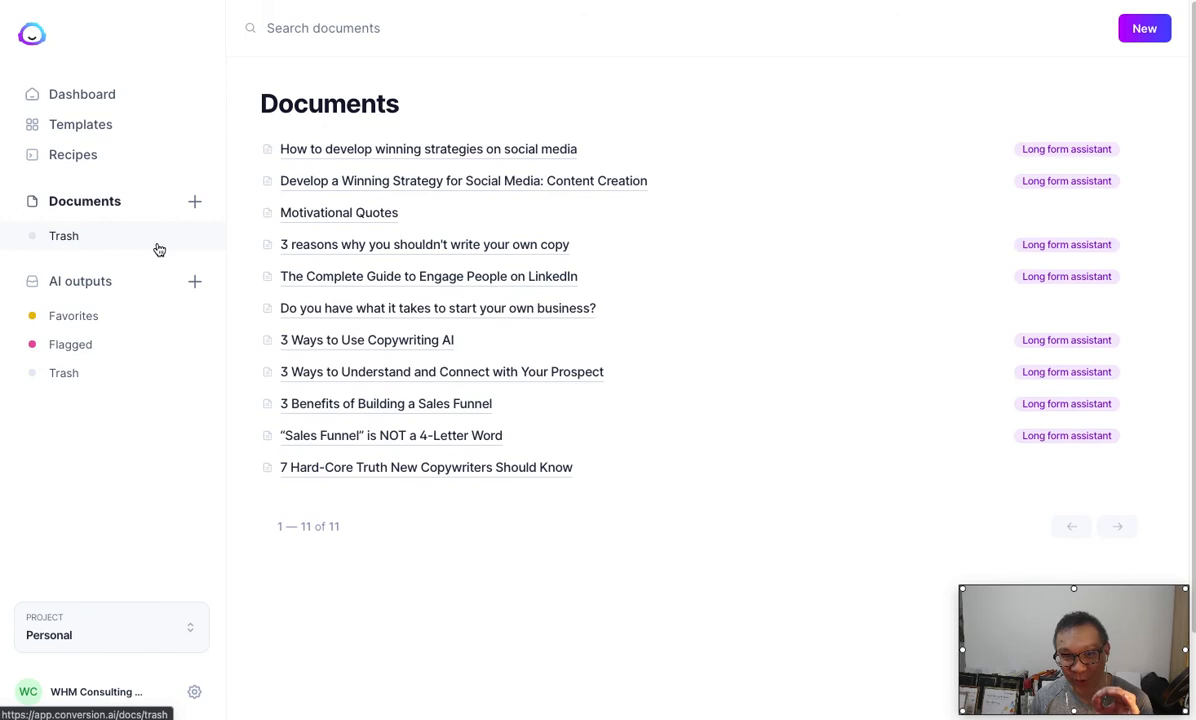
pyautogui.click(355, 152)
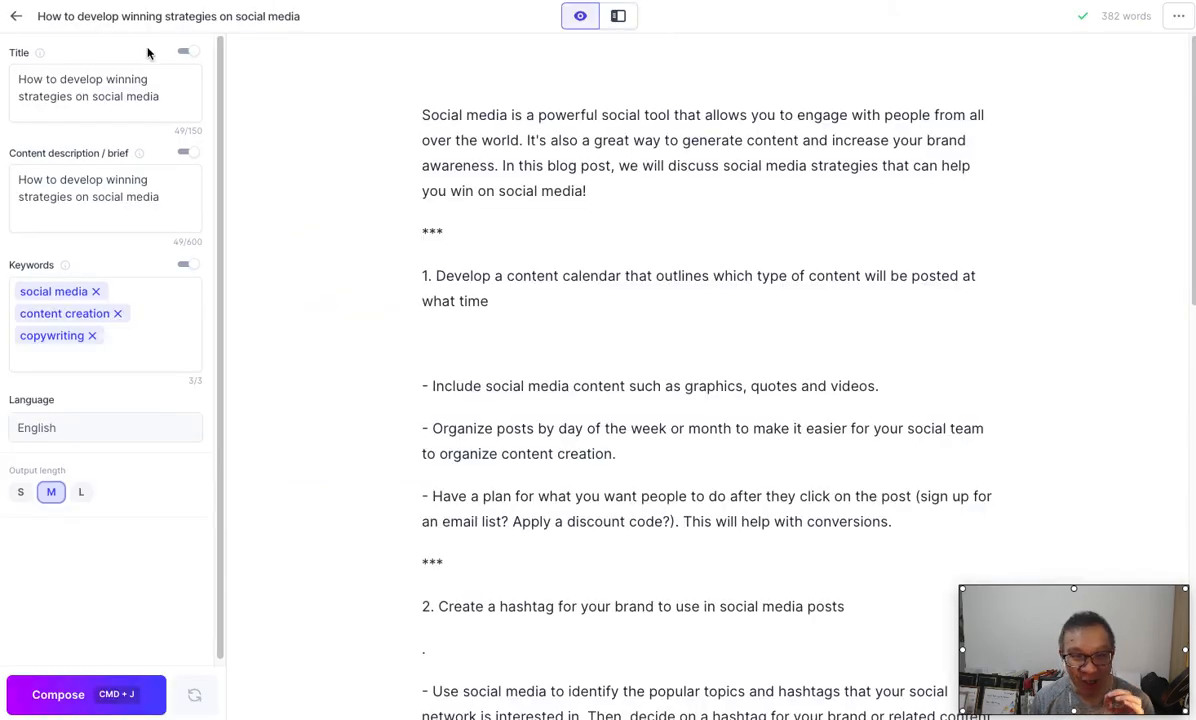
pyautogui.click(16, 16)
# Copy the full six-point Blog Post Outline text from the saved AI outputs and close that output
pyautogui.click(90, 283)
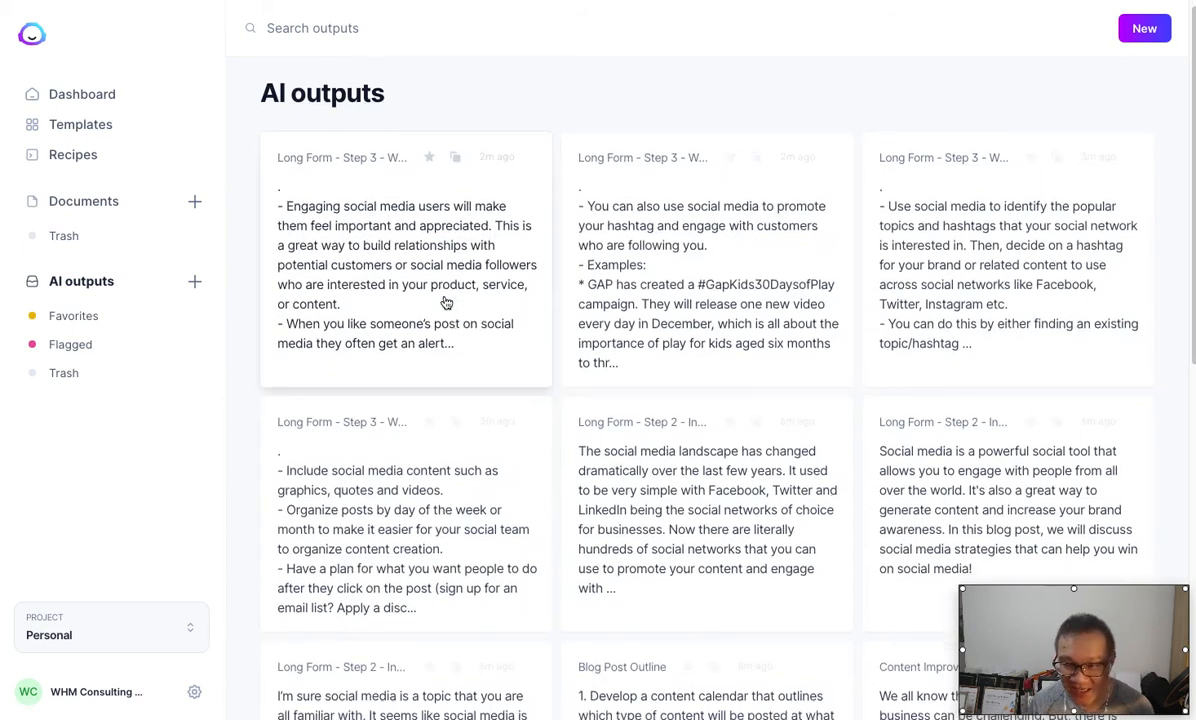
pyautogui.scroll(-3, 446, 303)
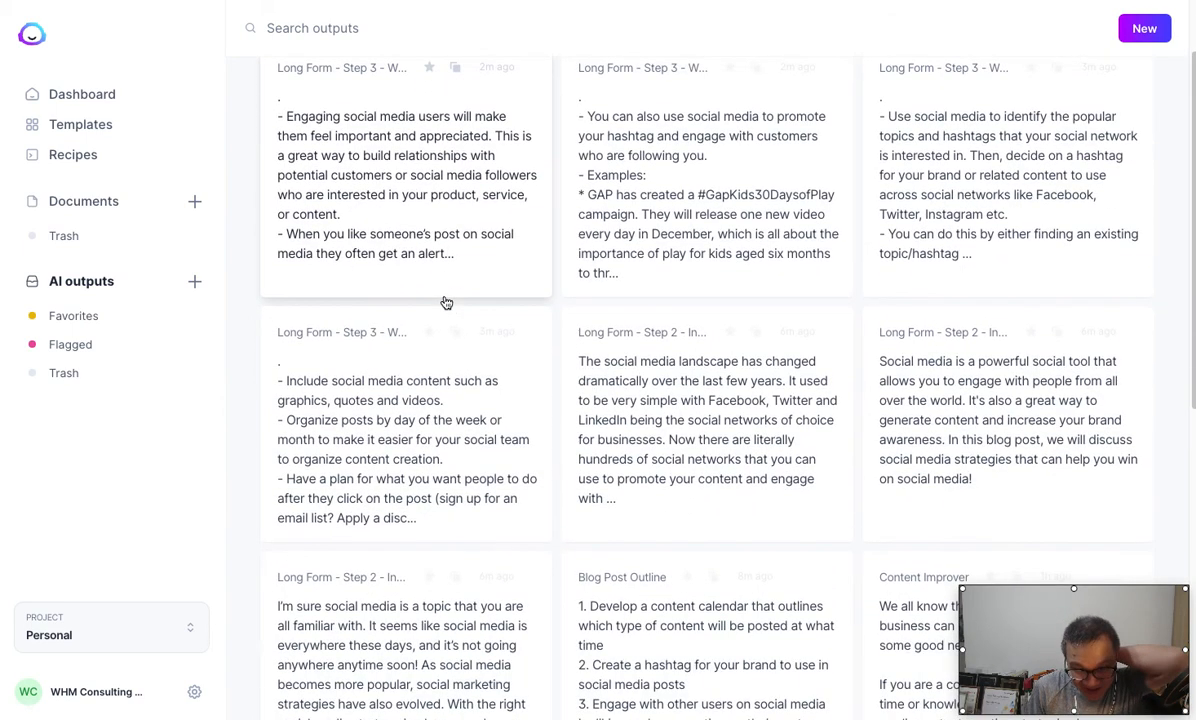
pyautogui.click(761, 628)
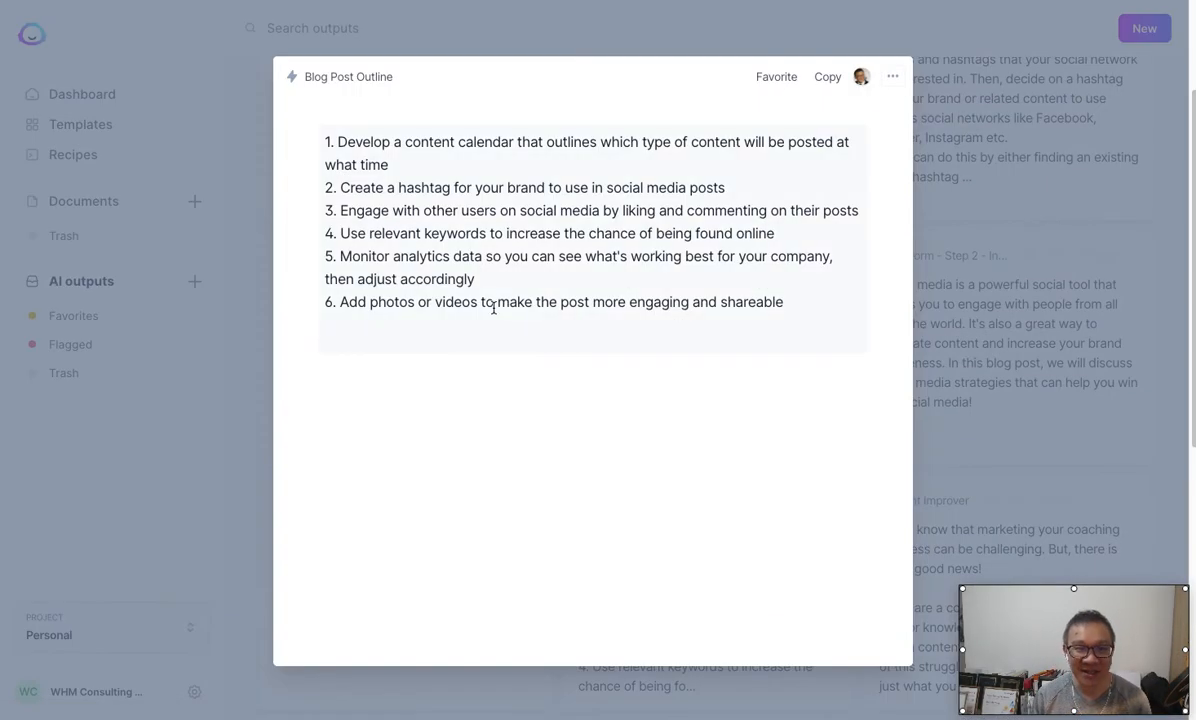
pyautogui.click(780, 306)
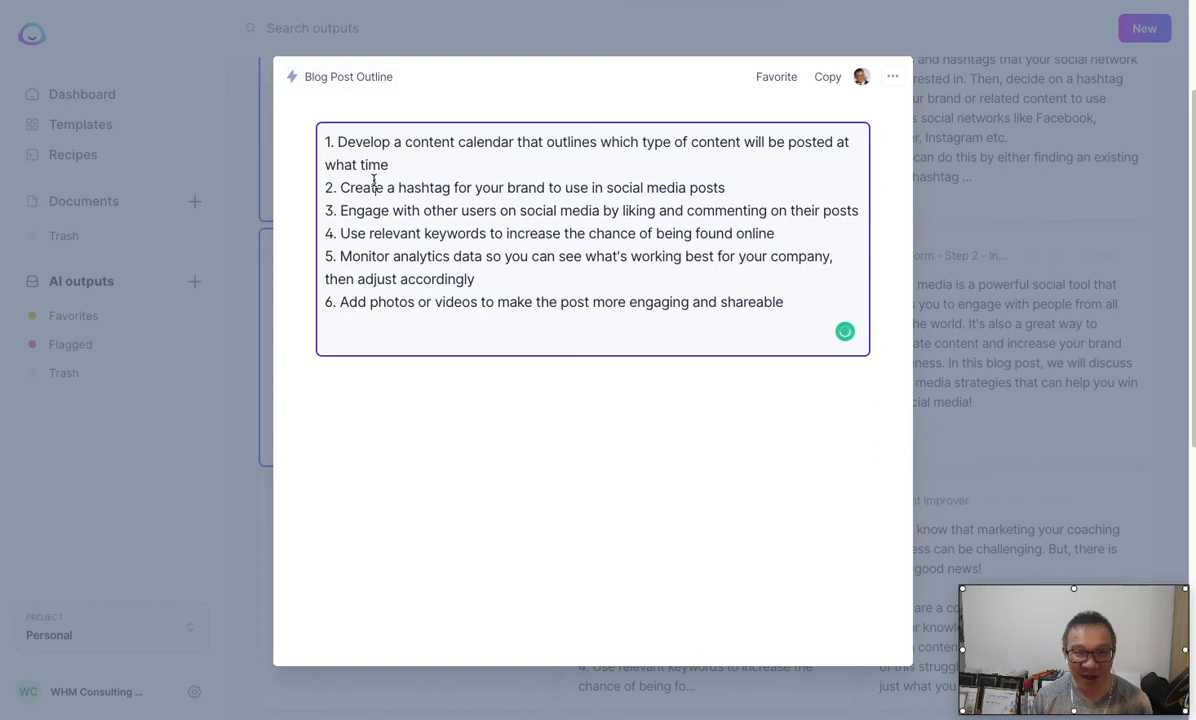
pyautogui.hotkey('ctrl', 'a')
pyautogui.click(827, 78)
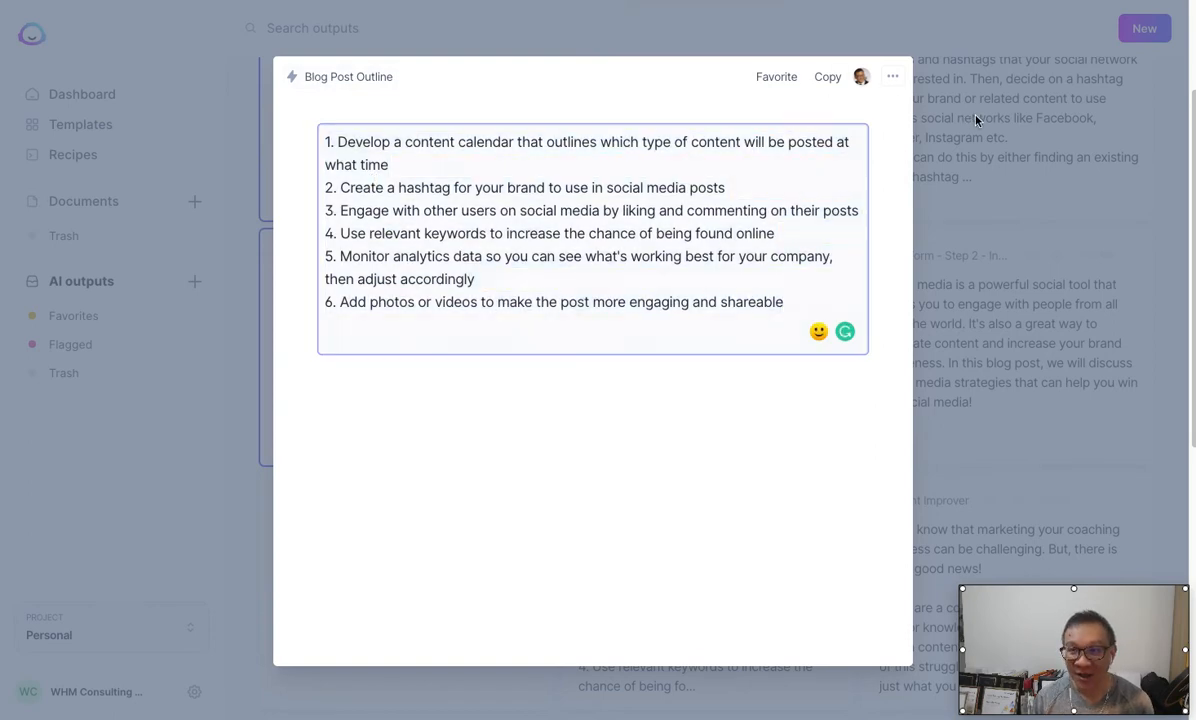
pyautogui.click(977, 117)
# Open the Blog Post Conclusion Paragraph template
pyautogui.click(95, 123)
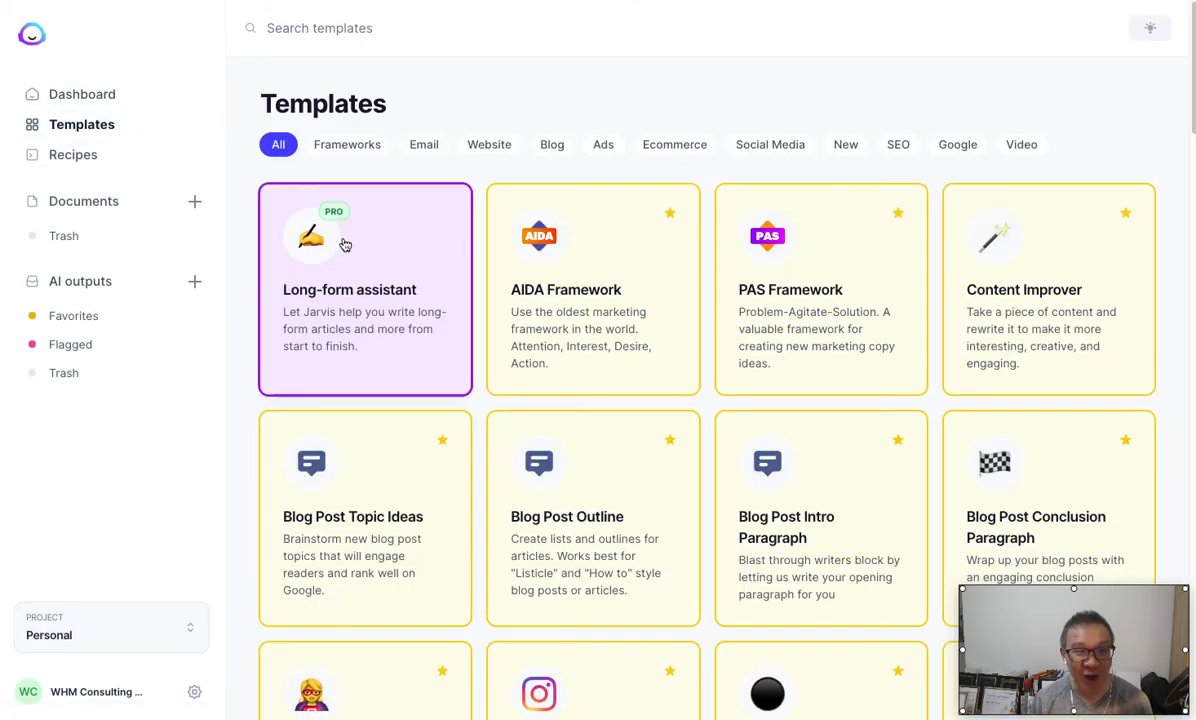
pyautogui.scroll(-1, 726, 323)
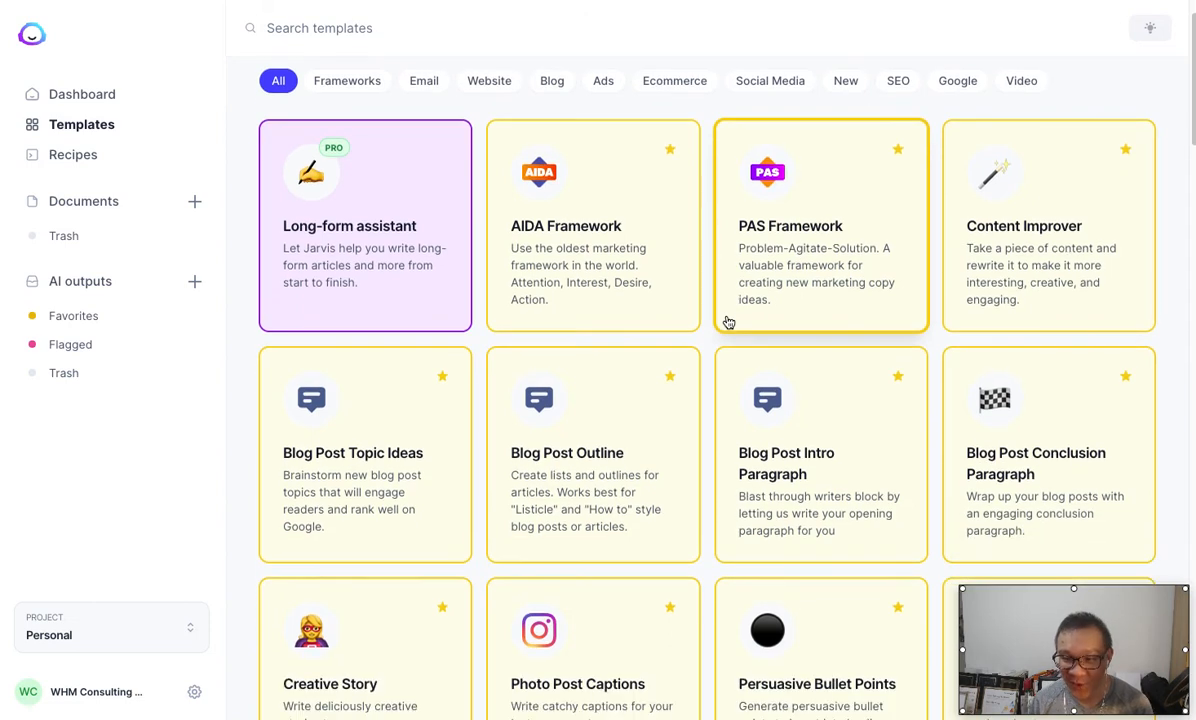
pyautogui.click(1031, 470)
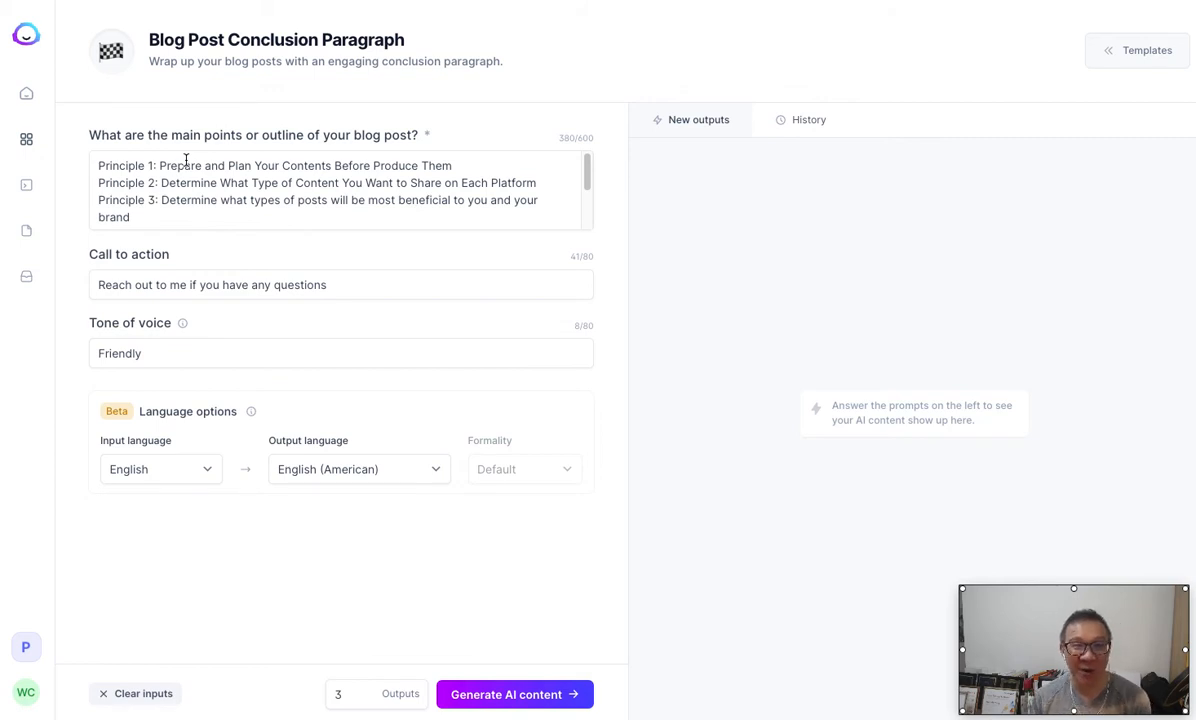
pyautogui.moveTo(163, 216); pyautogui.dragTo(59, 142)
pyautogui.hotkey('ctrl', 'v')
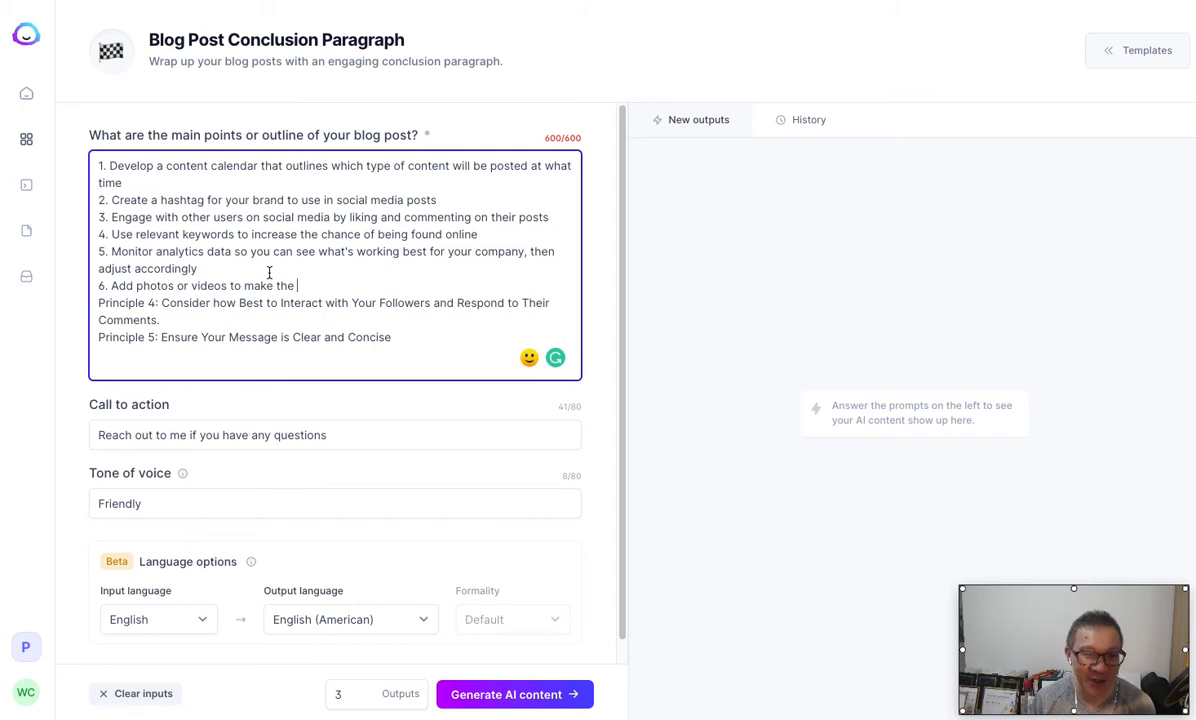
pyautogui.moveTo(323, 291); pyautogui.dragTo(372, 365)
pyautogui.press('BackSpace')
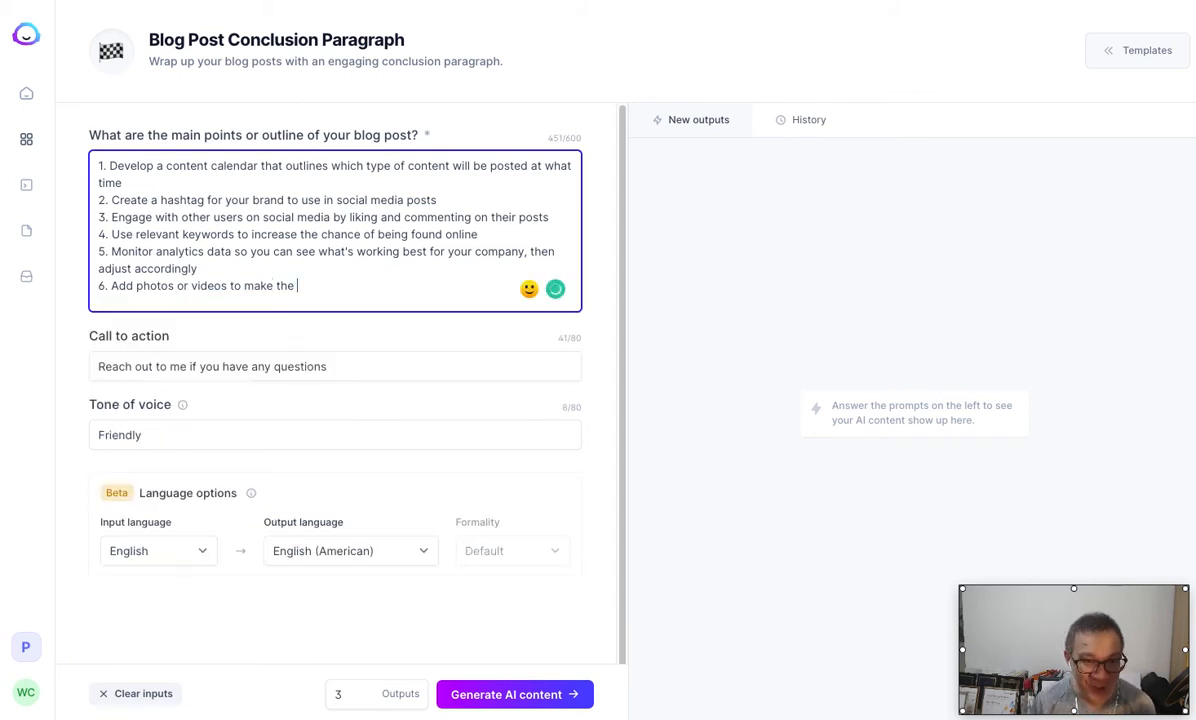
# Replace all the main points with the copied six-point outline and generate three conclusion paragraphs
pyautogui.hotkey('ctrl', 'a')
pyautogui.press('BackSpace')
pyautogui.hotkey('ctrl', 'v')
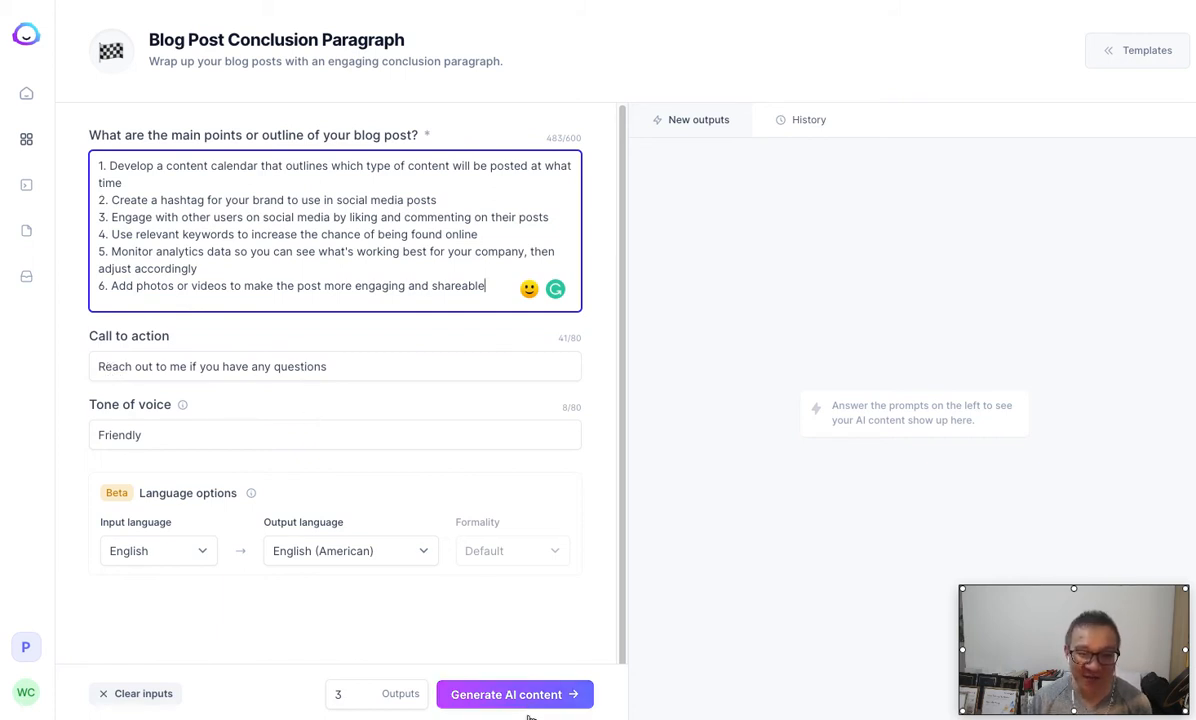
pyautogui.click(496, 694)
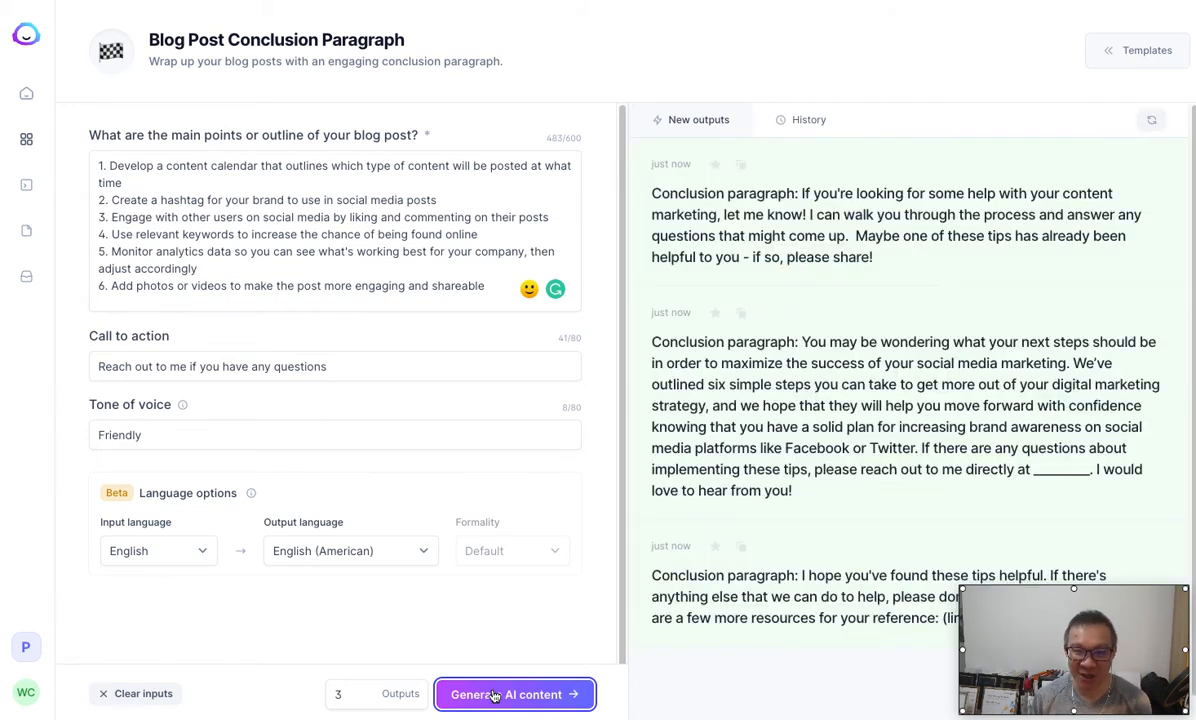
# Copy the whole text of the first generated conclusion, about content marketing help, and close it
pyautogui.scroll(-1, 929, 426)
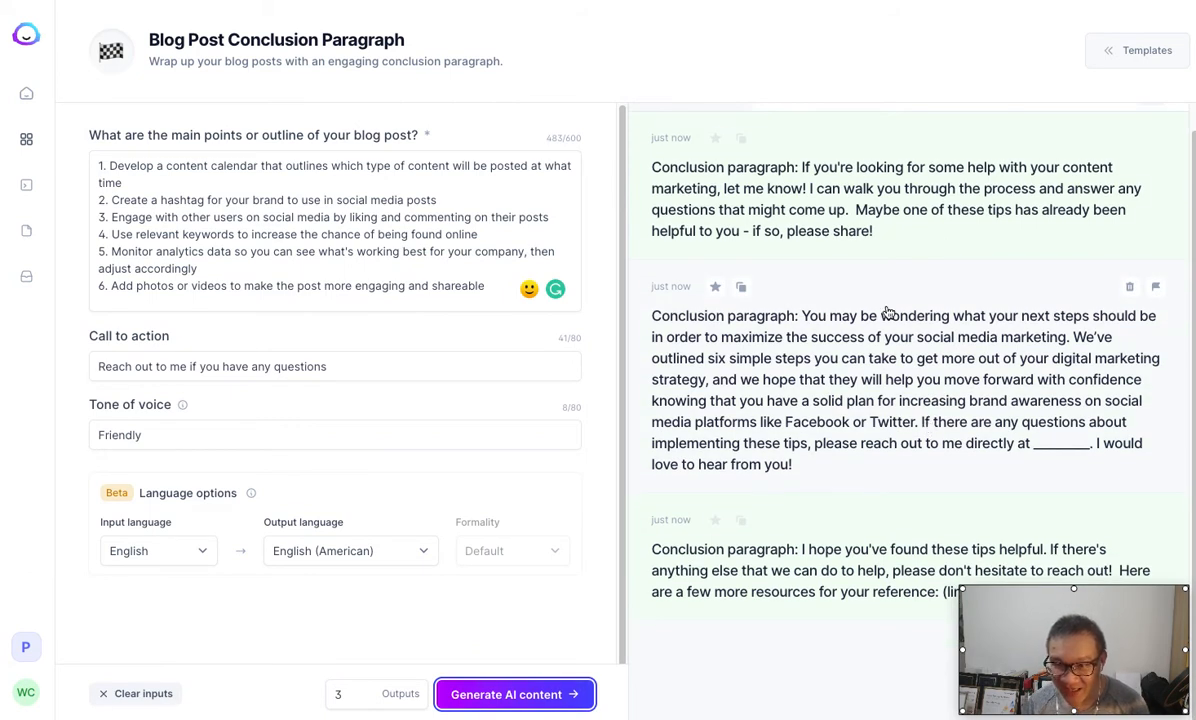
pyautogui.click(817, 187)
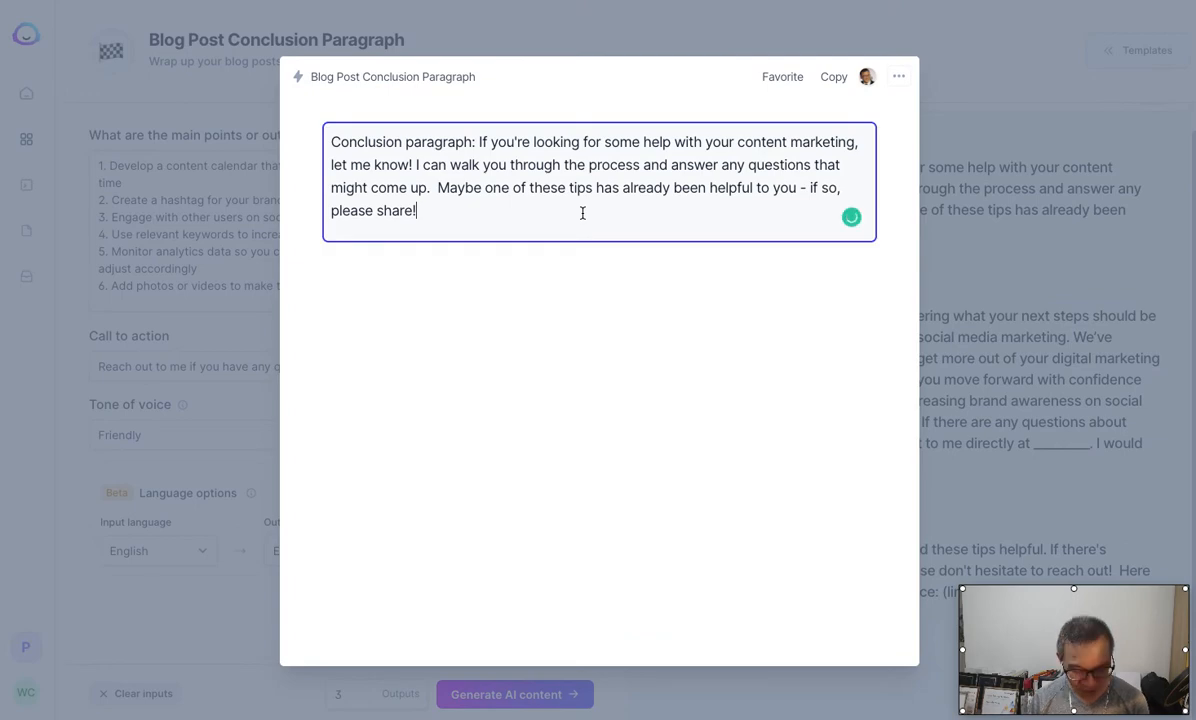
pyautogui.hotkey('ctrl', 'a')
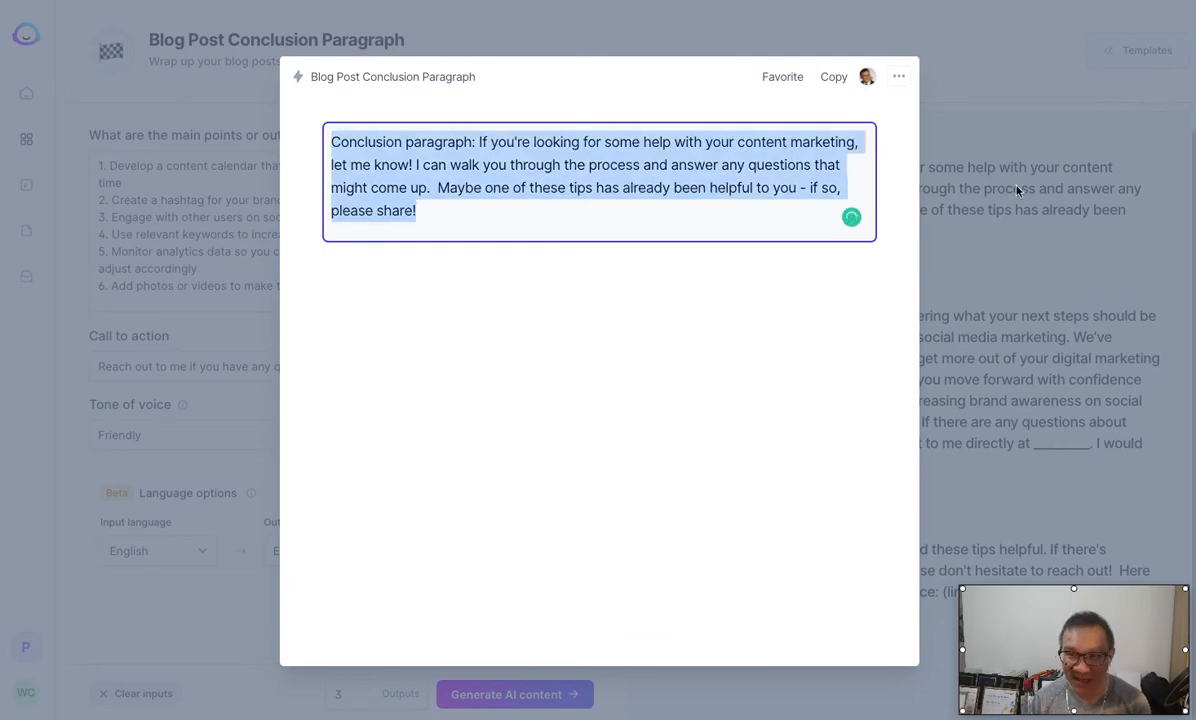
pyautogui.click(949, 175)
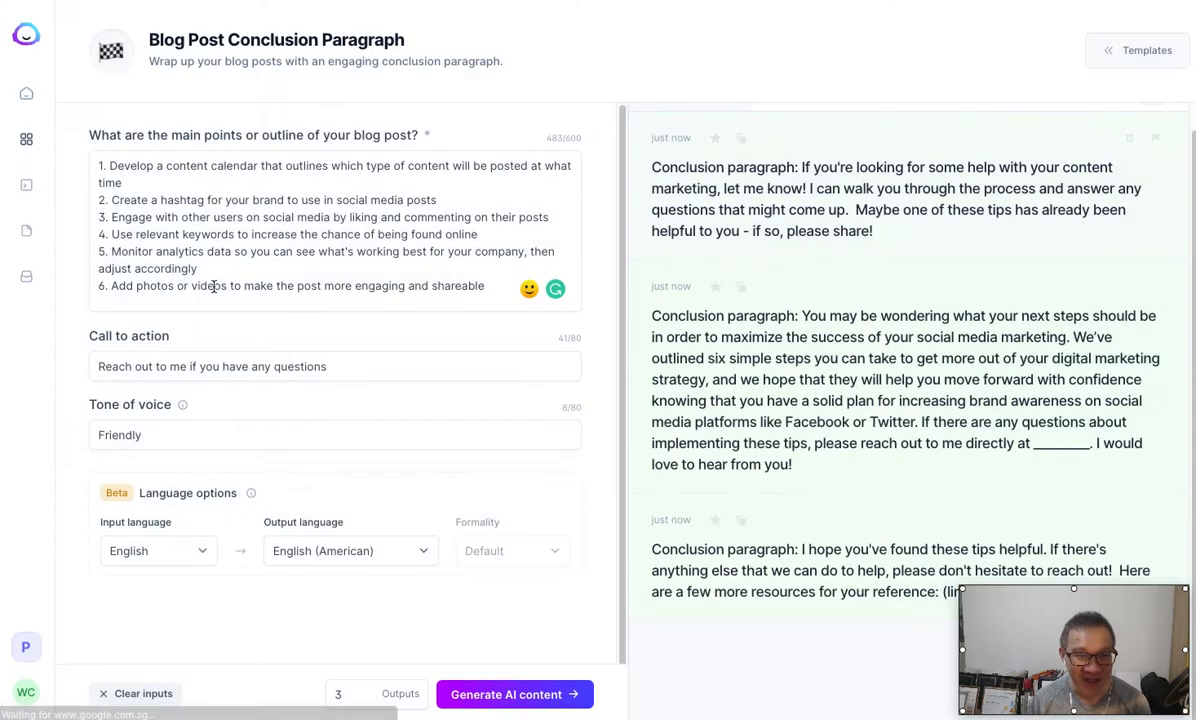
# Open the document "How to develop winning strategies on social media" and paste the copied conclusion paragraph at its end
pyautogui.click(26, 40)
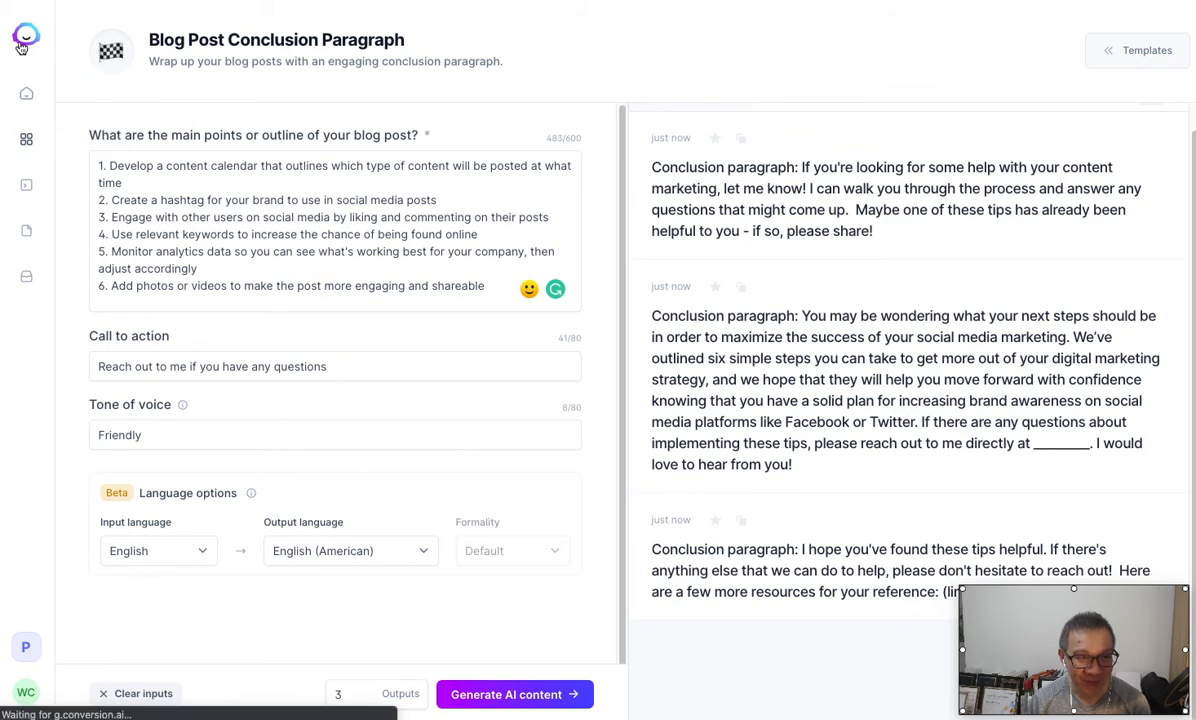
pyautogui.click(82, 127)
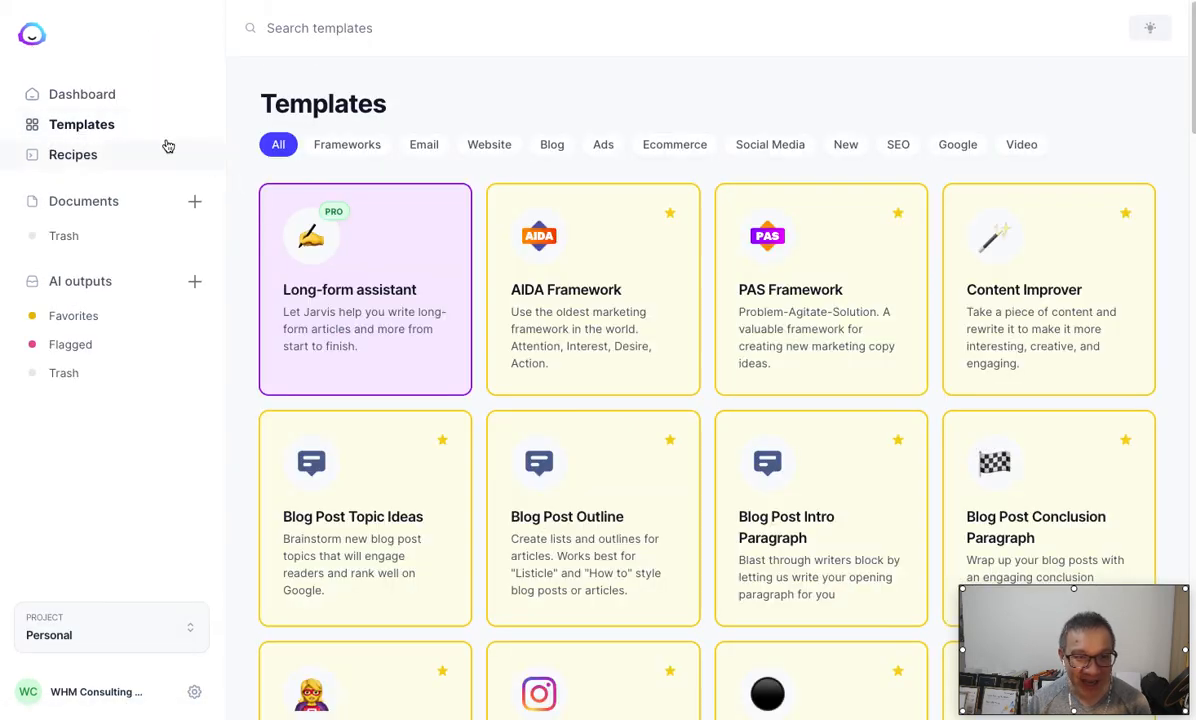
pyautogui.click(90, 203)
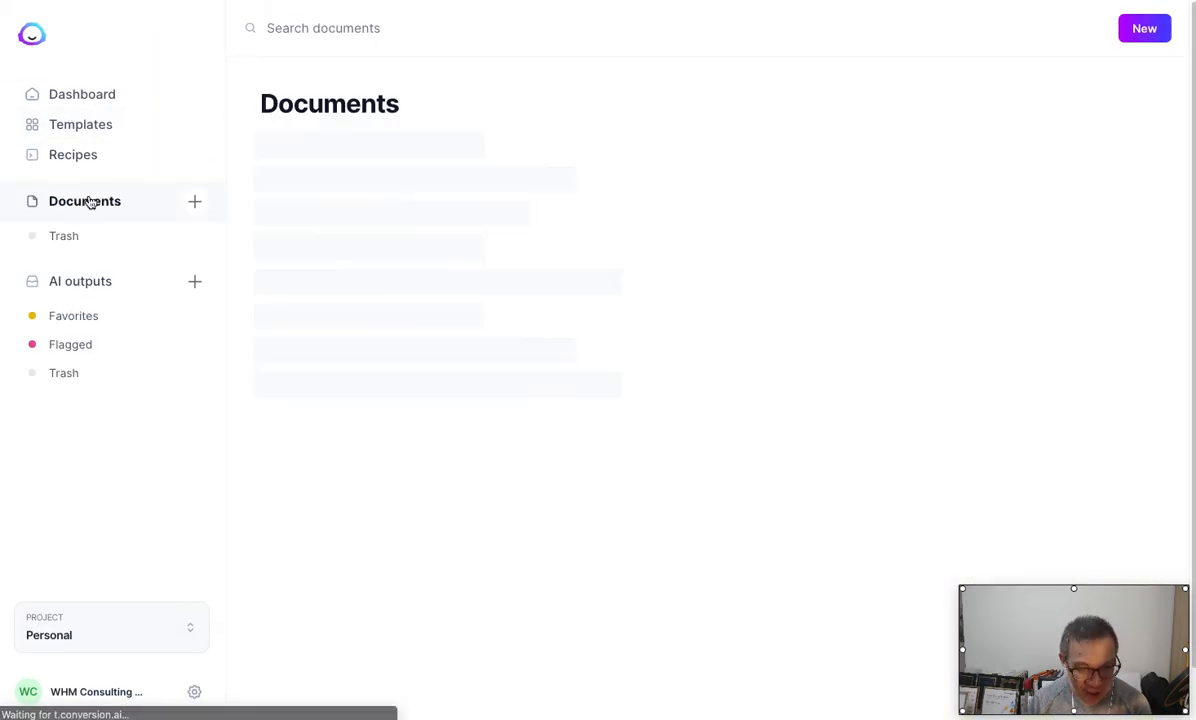
pyautogui.click(350, 157)
pyautogui.scroll(-10, 767, 423)
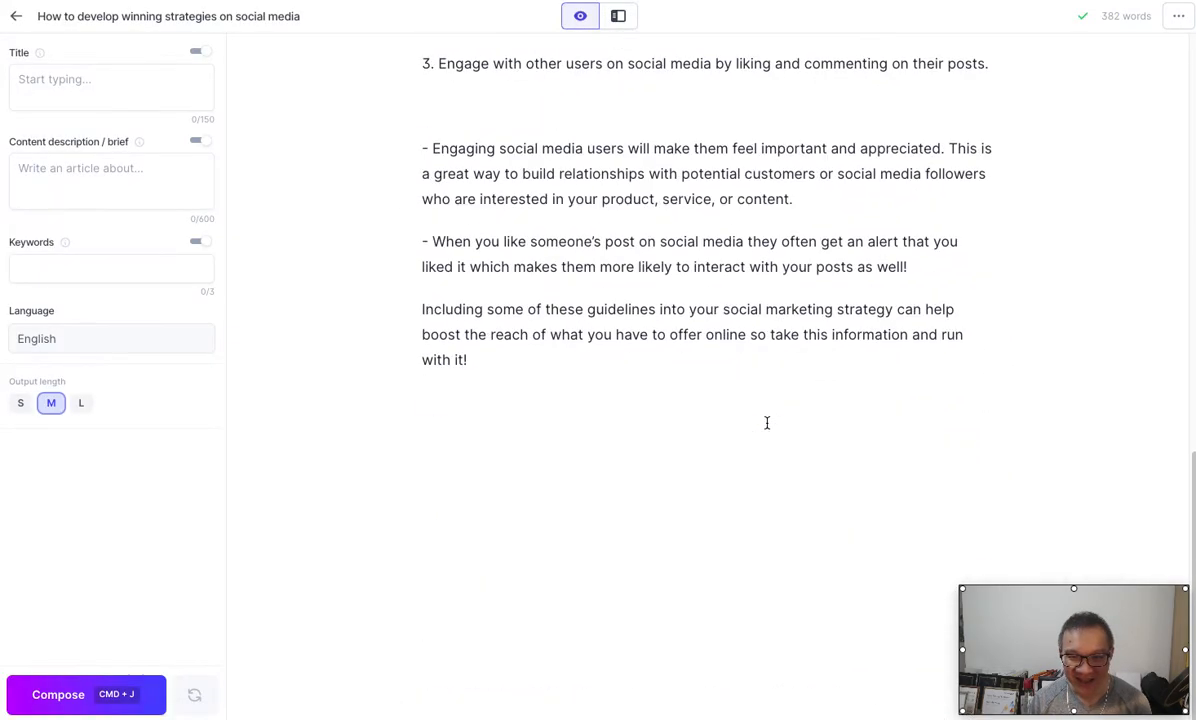
pyautogui.click(553, 425)
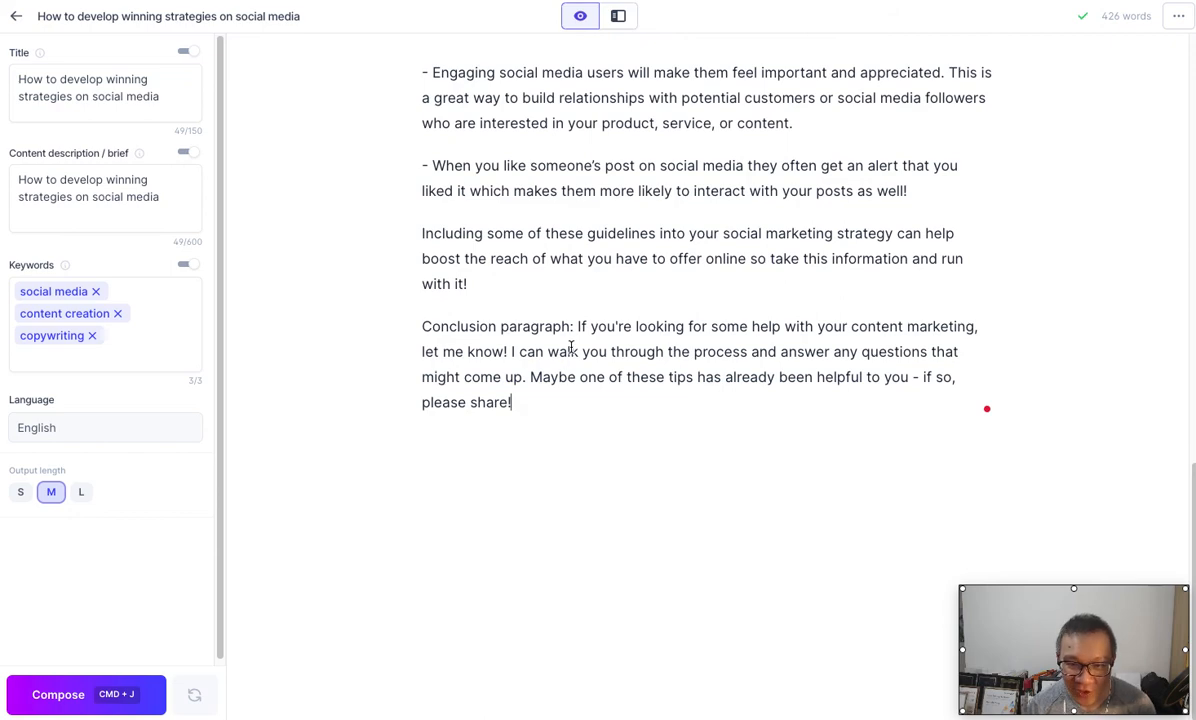
# Review the assembled draft from its introduction through the numbered points and bullets to the conclusion paragraph
pyautogui.scroll(10, 585, 428)
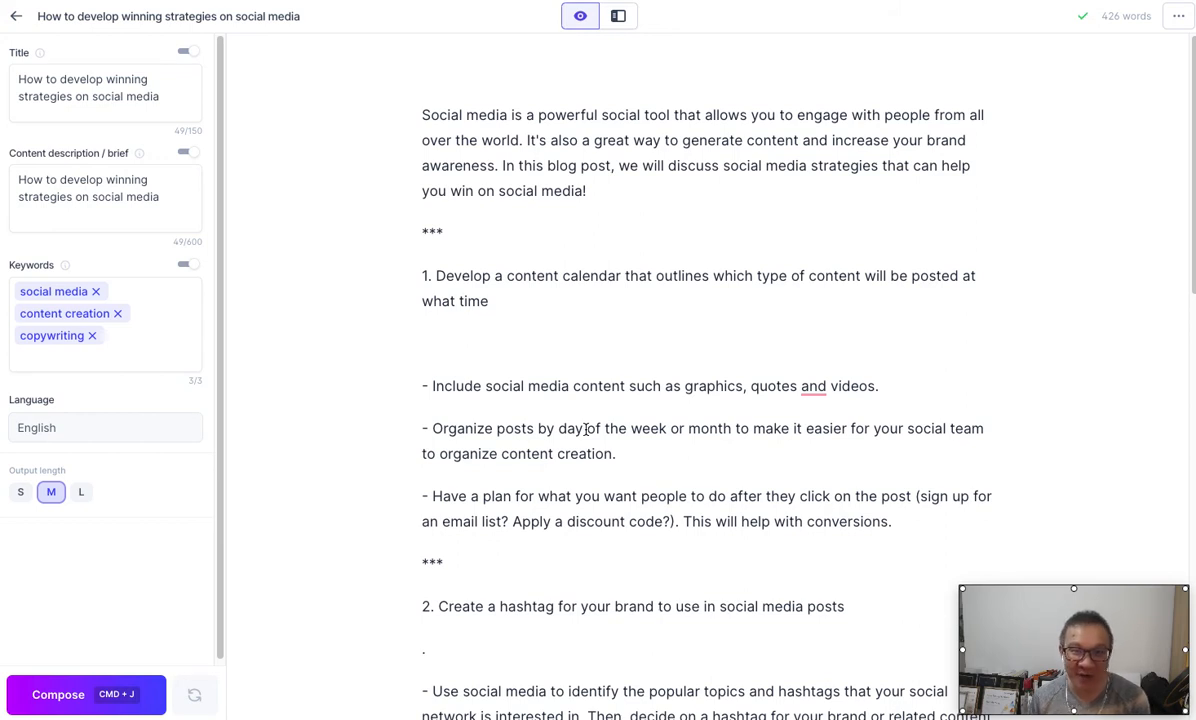
pyautogui.moveTo(670, 115); pyautogui.dragTo(662, 169)
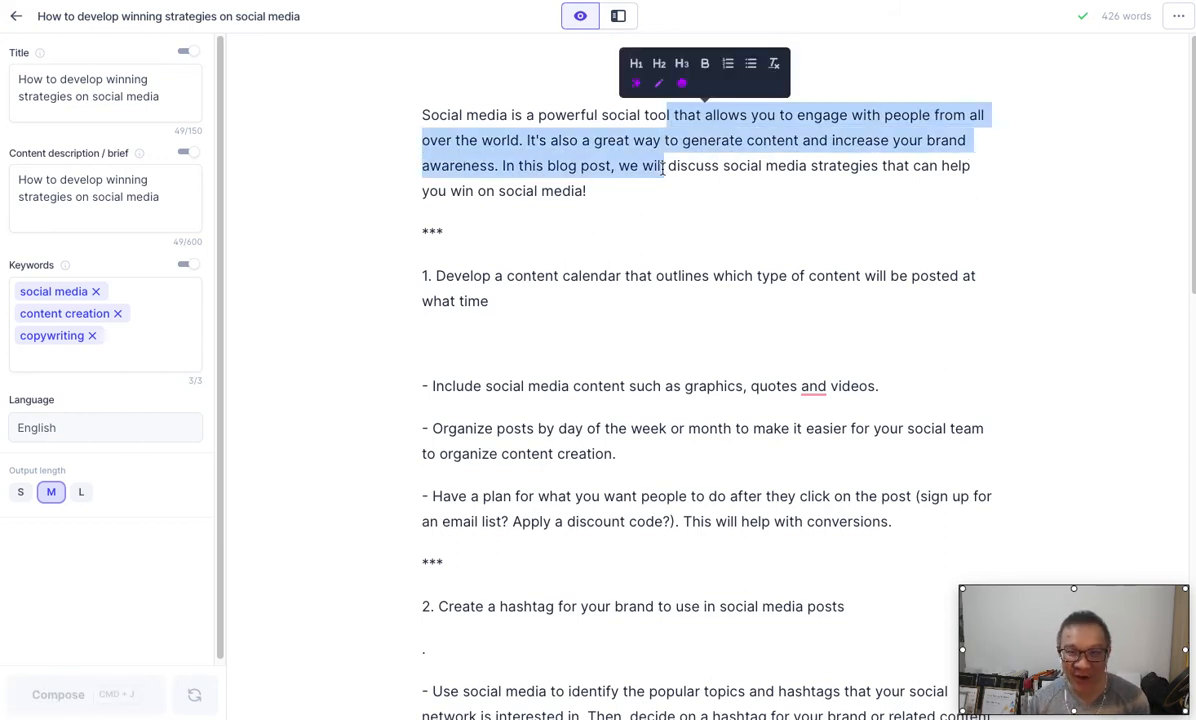
pyautogui.moveTo(563, 294); pyautogui.dragTo(558, 284)
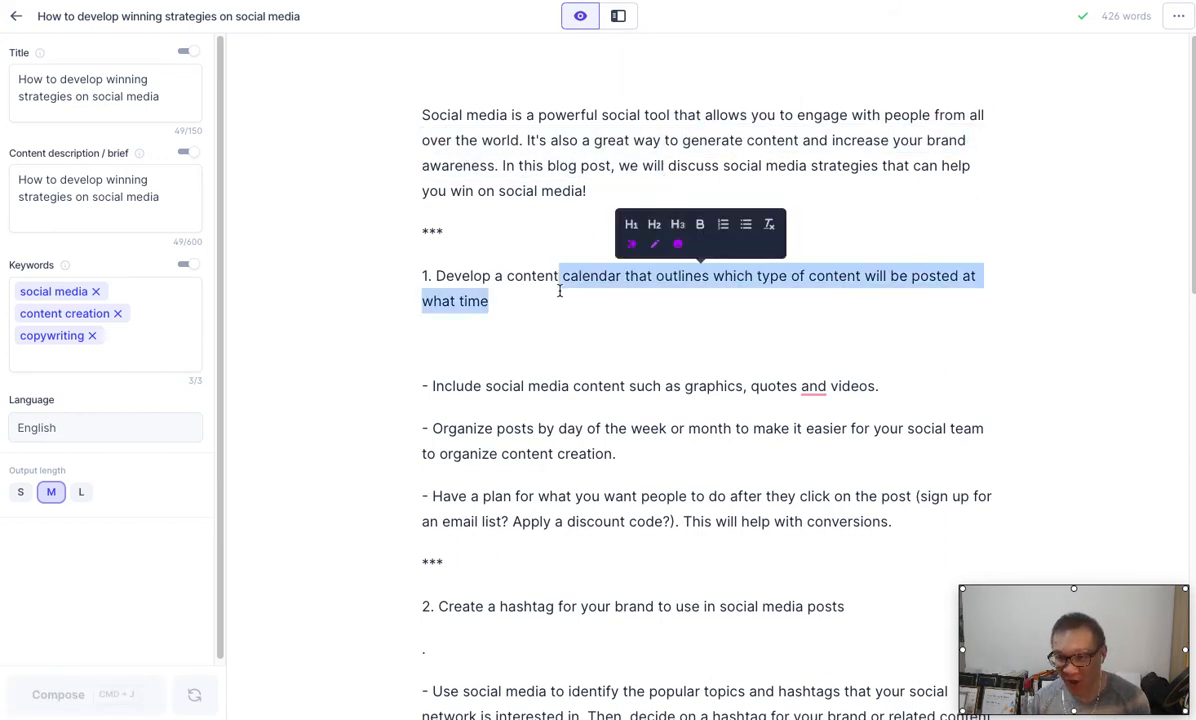
pyautogui.click(521, 405)
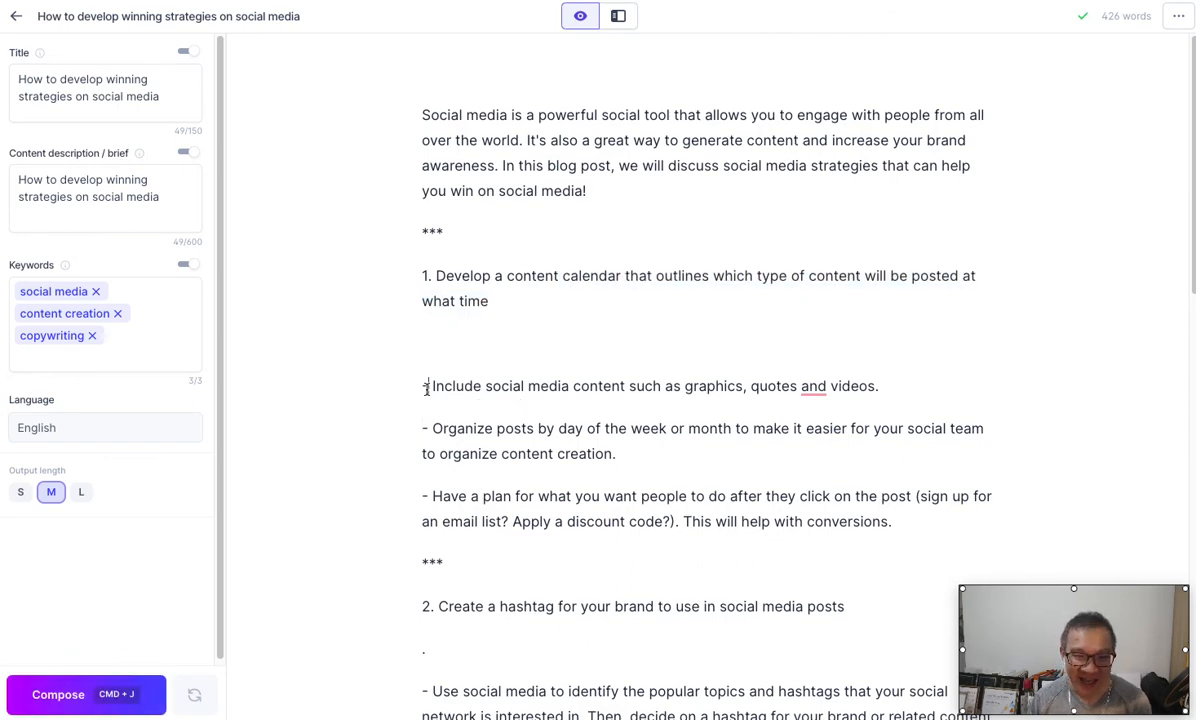
pyautogui.moveTo(427, 386); pyautogui.dragTo(893, 521)
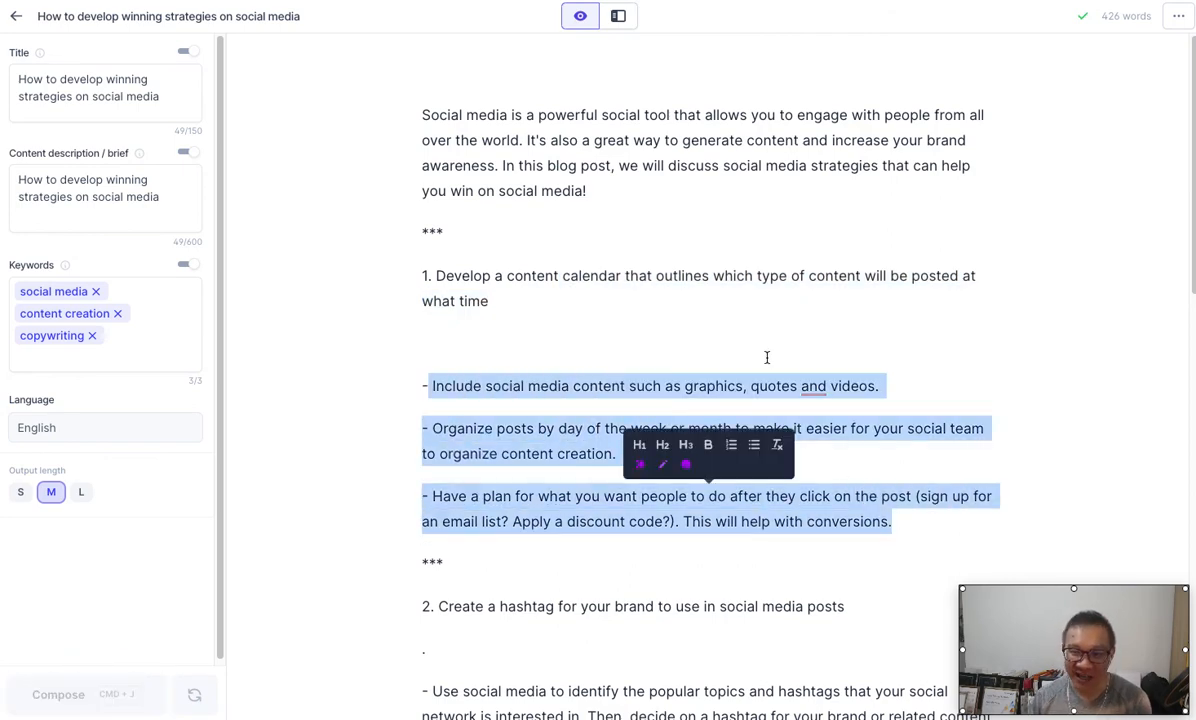
pyautogui.scroll(-10, 764, 358)
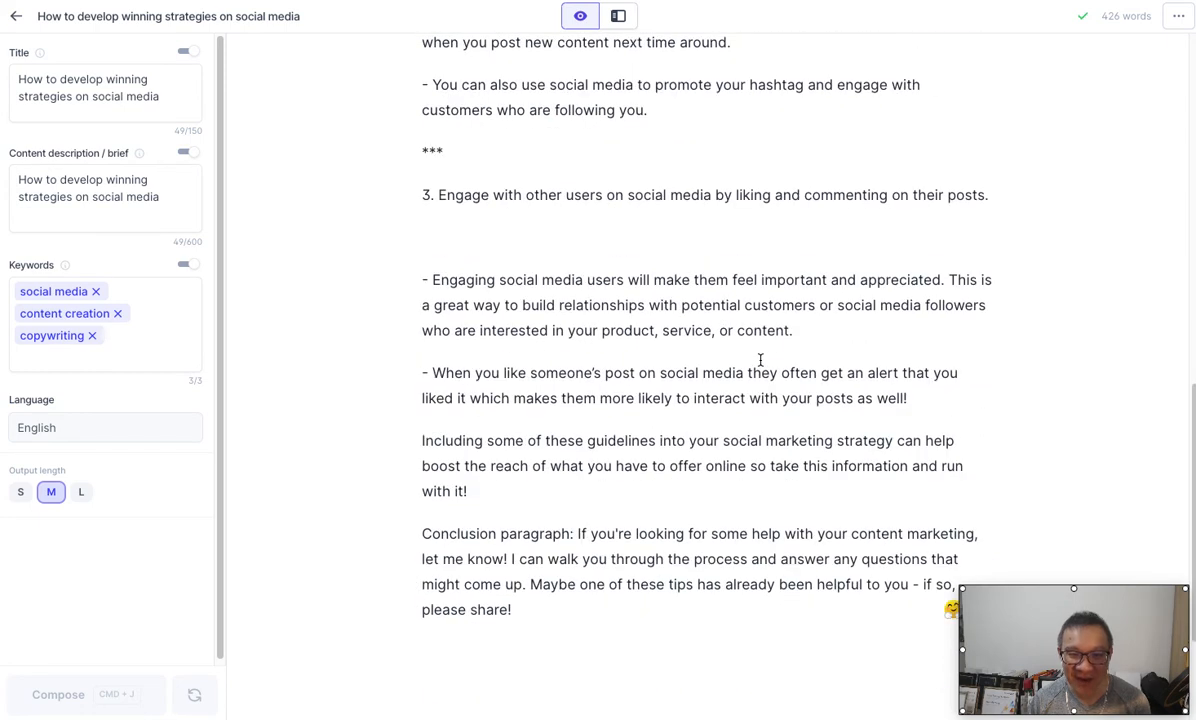
pyautogui.scroll(-3, 760, 360)
pyautogui.click(593, 414)
pyautogui.moveTo(422, 326); pyautogui.dragTo(563, 404)
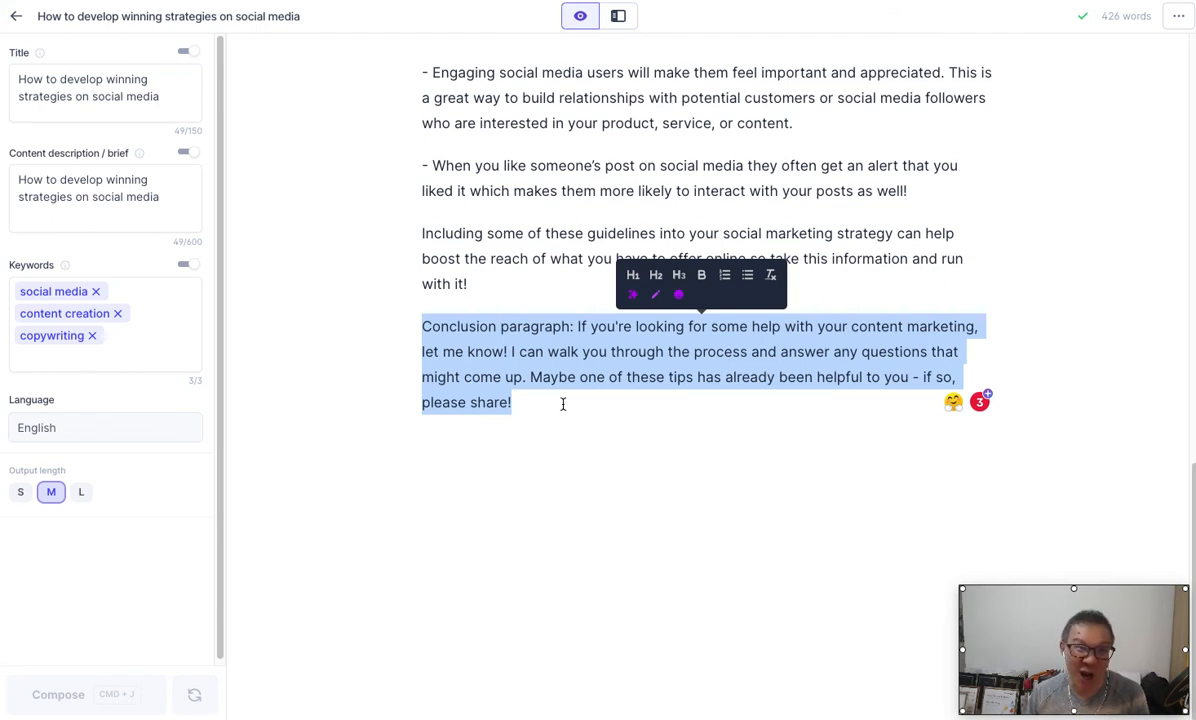
pyautogui.scroll(15, 646, 310)
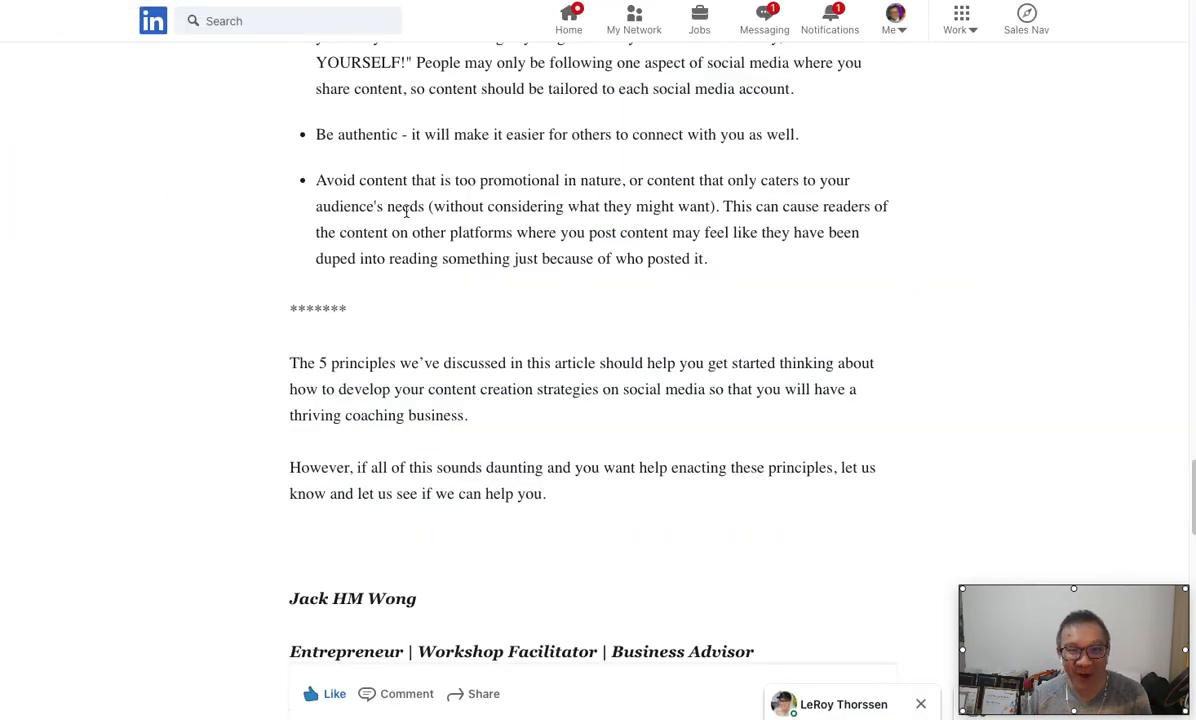
# On LinkedIn, find the published post about a winning social media strategy, expand it and highlight its introductory text
pyautogui.scroll(15, 415, 220)
pyautogui.scroll(10, 415, 220)
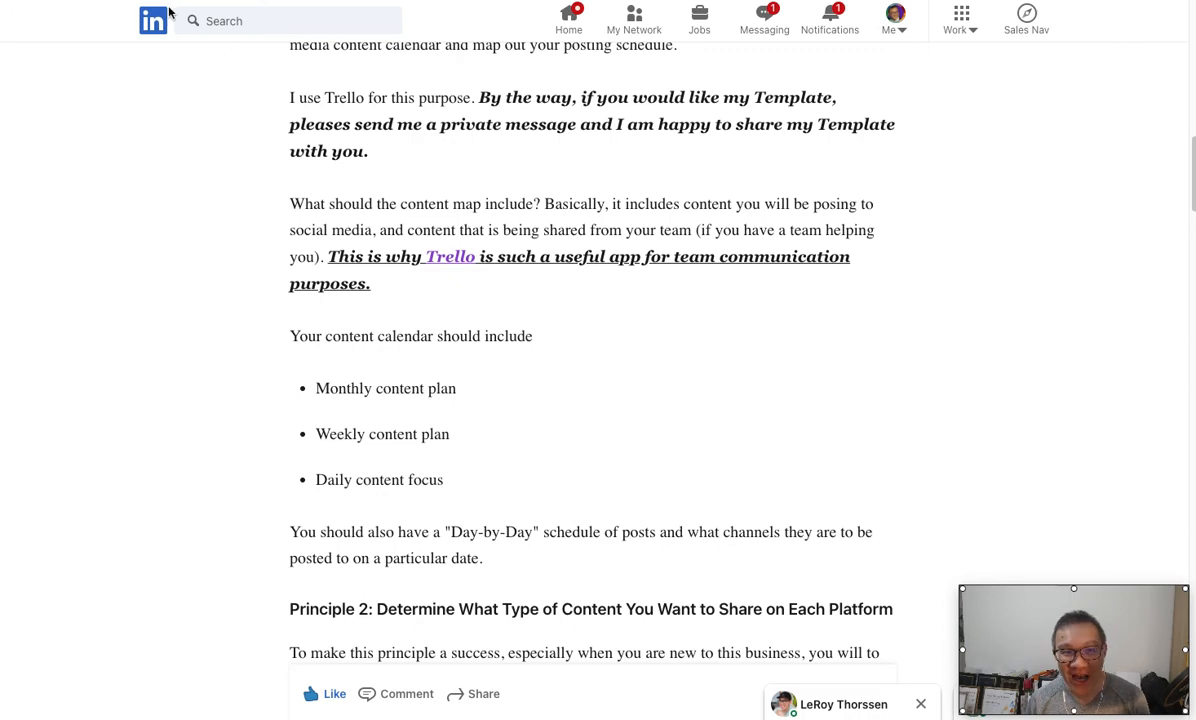
pyautogui.click(140, 20)
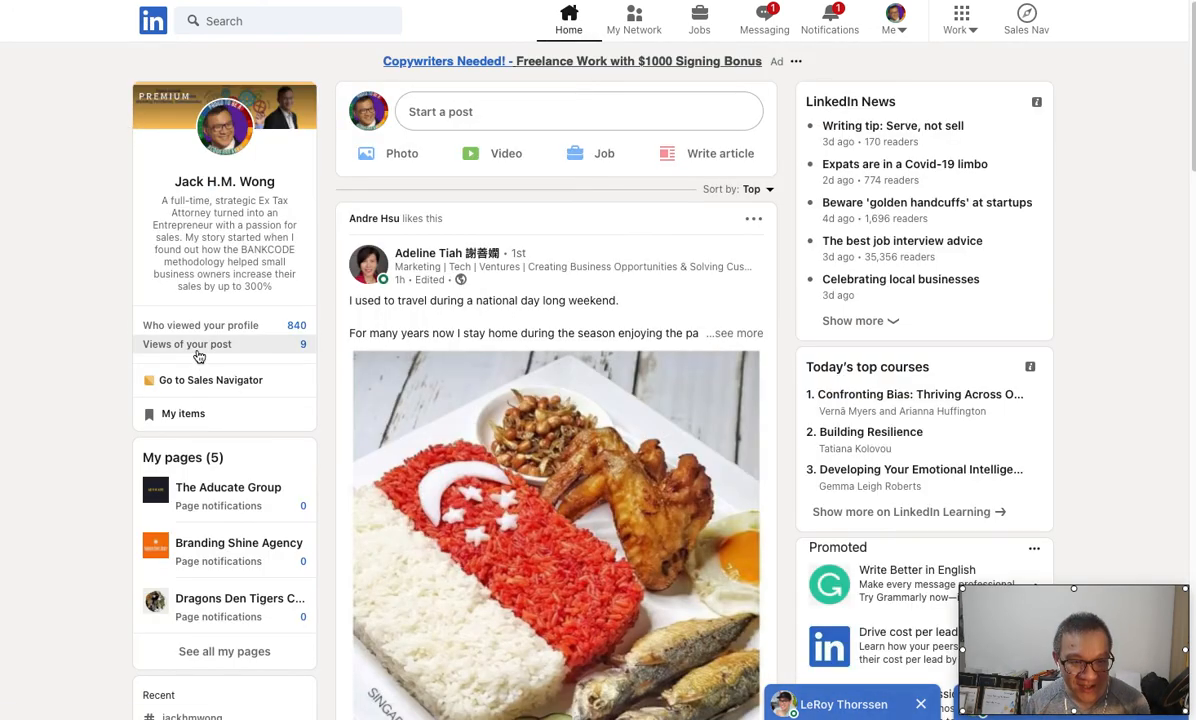
pyautogui.click(232, 346)
pyautogui.scroll(-7, 427, 262)
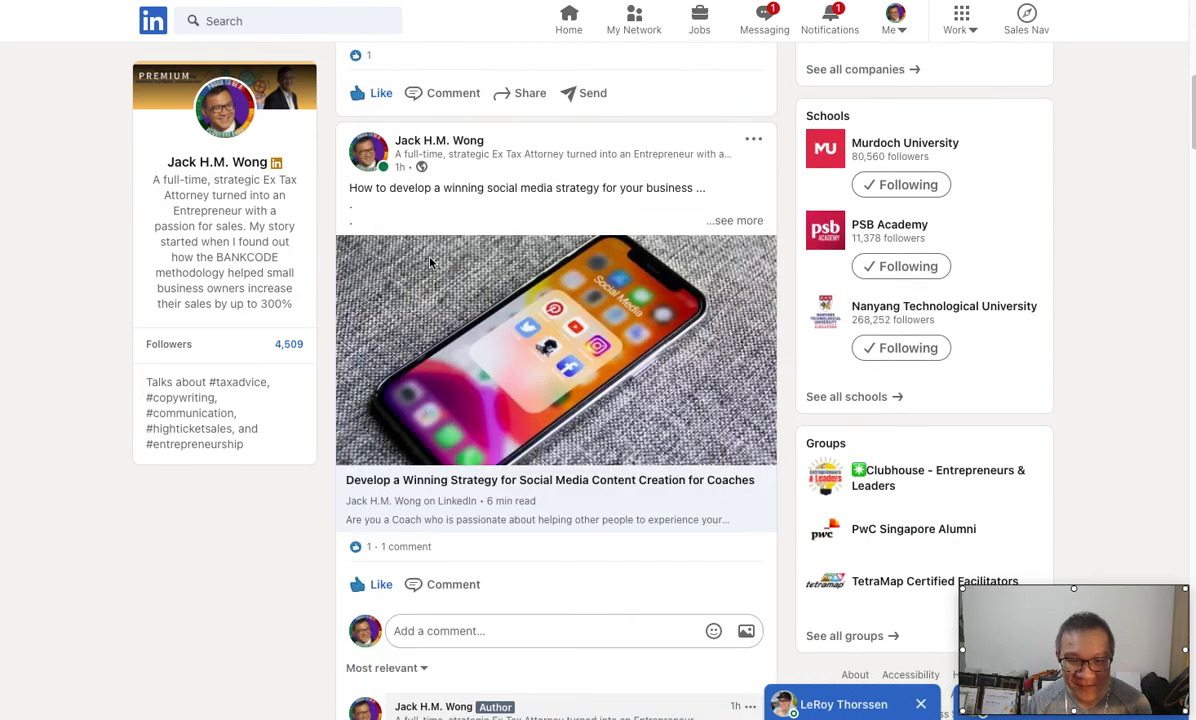
pyautogui.click(755, 231)
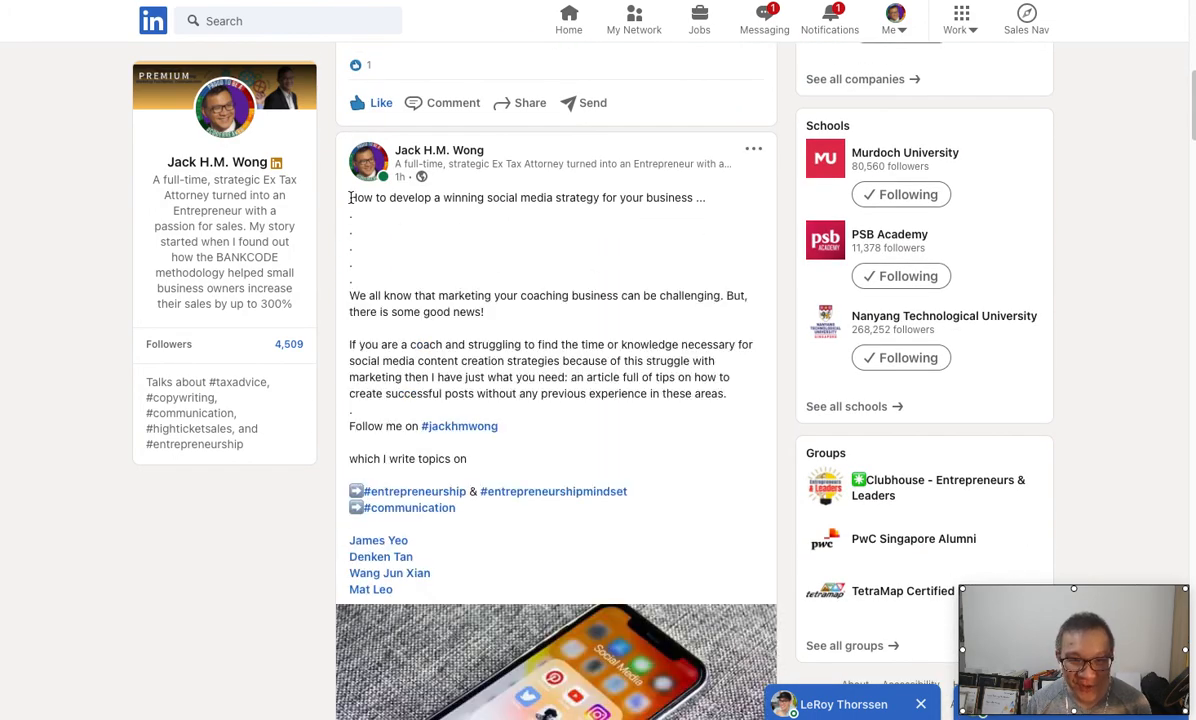
pyautogui.moveTo(340, 196); pyautogui.dragTo(733, 399)
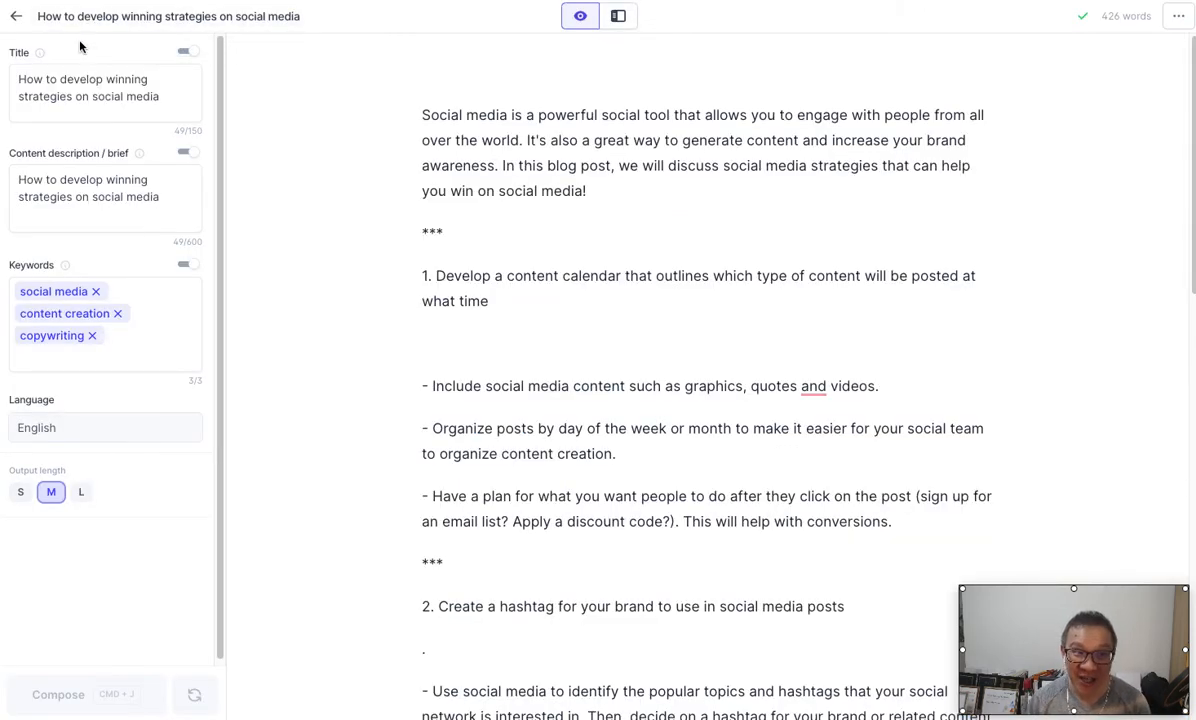
# Return to Jarvis, leave the document and open the Content Improver template at its content field
pyautogui.click(16, 16)
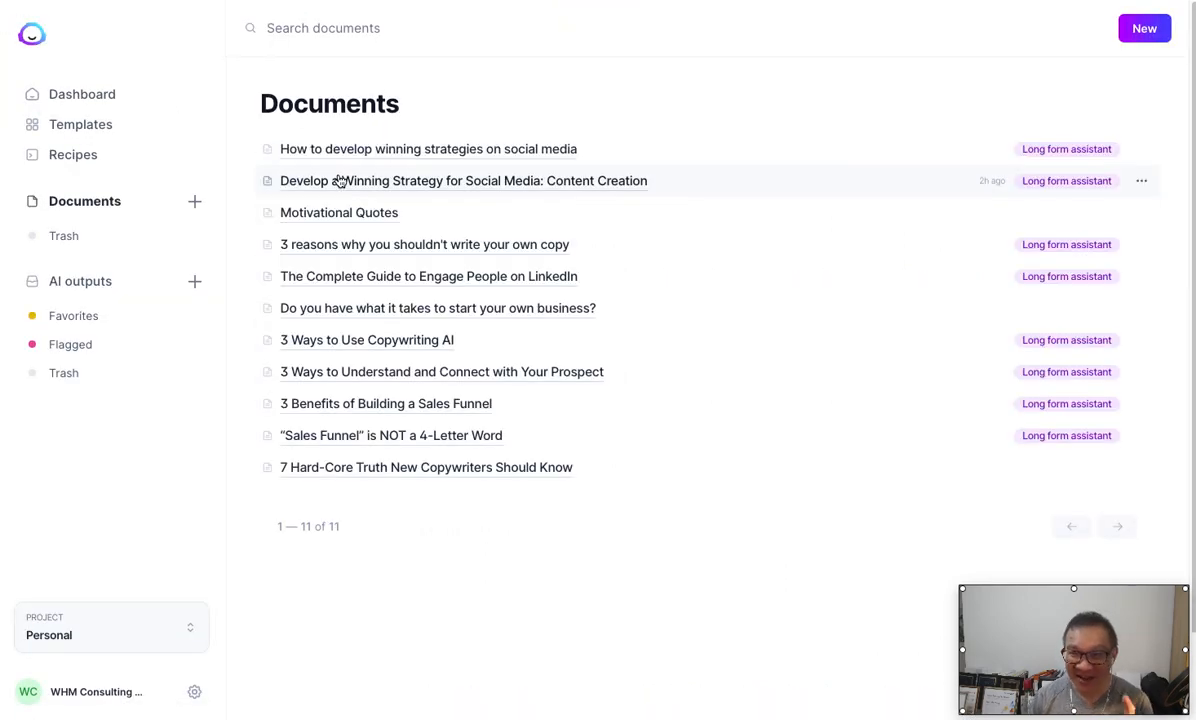
pyautogui.click(76, 124)
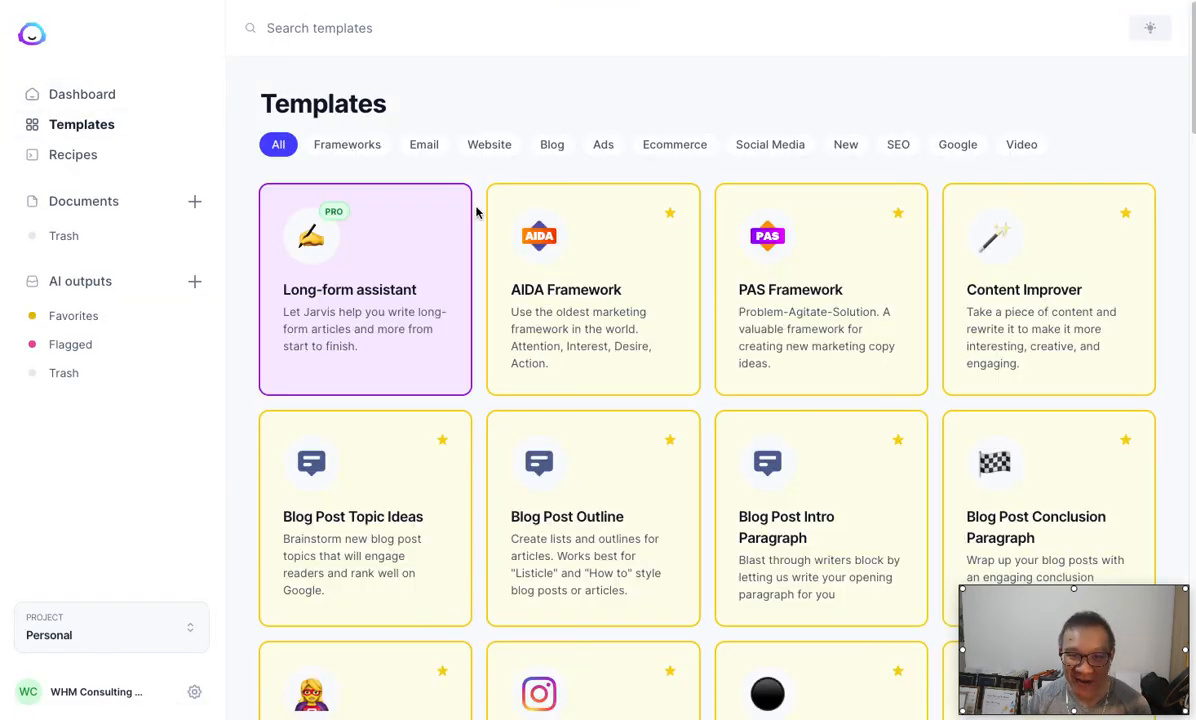
pyautogui.scroll(-2, 880, 277)
pyautogui.scroll(-4, 800, 488)
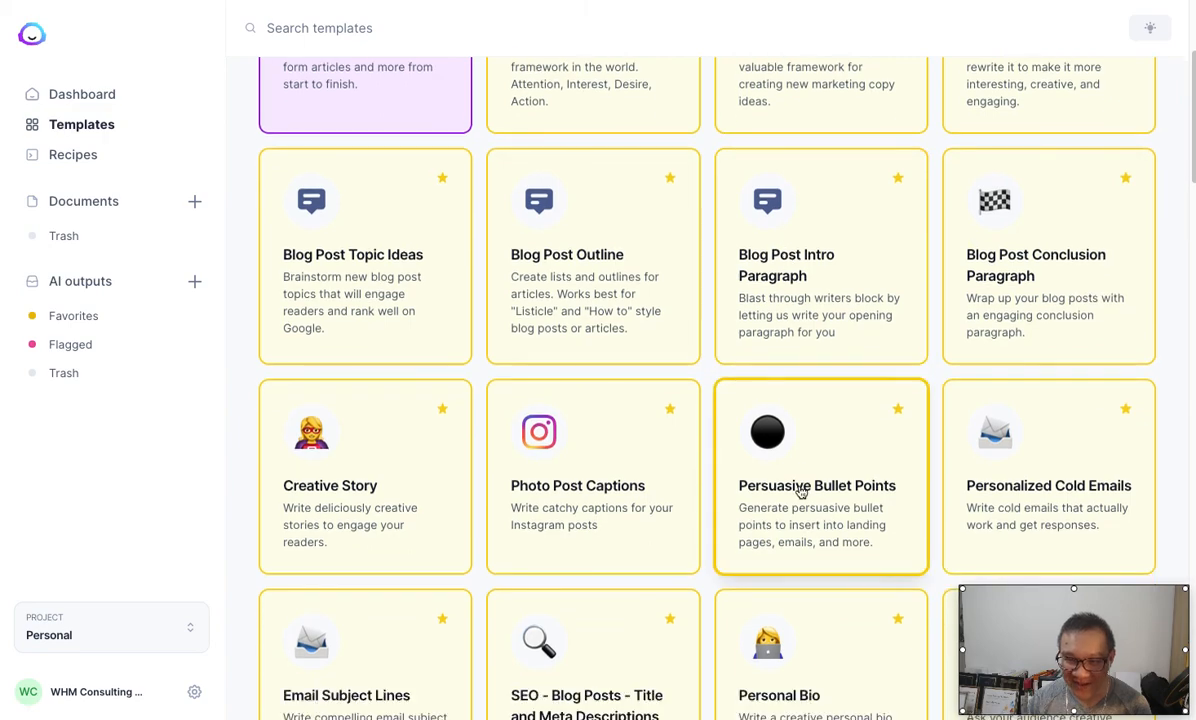
pyautogui.scroll(5, 766, 488)
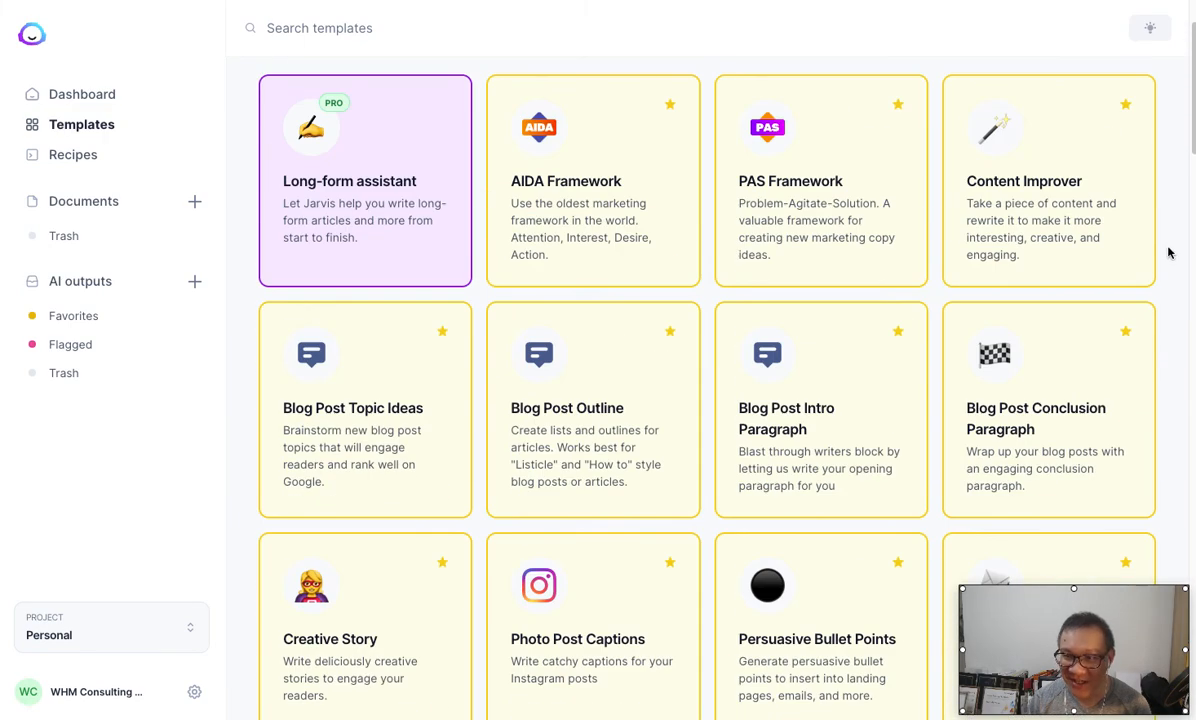
pyautogui.click(1106, 249)
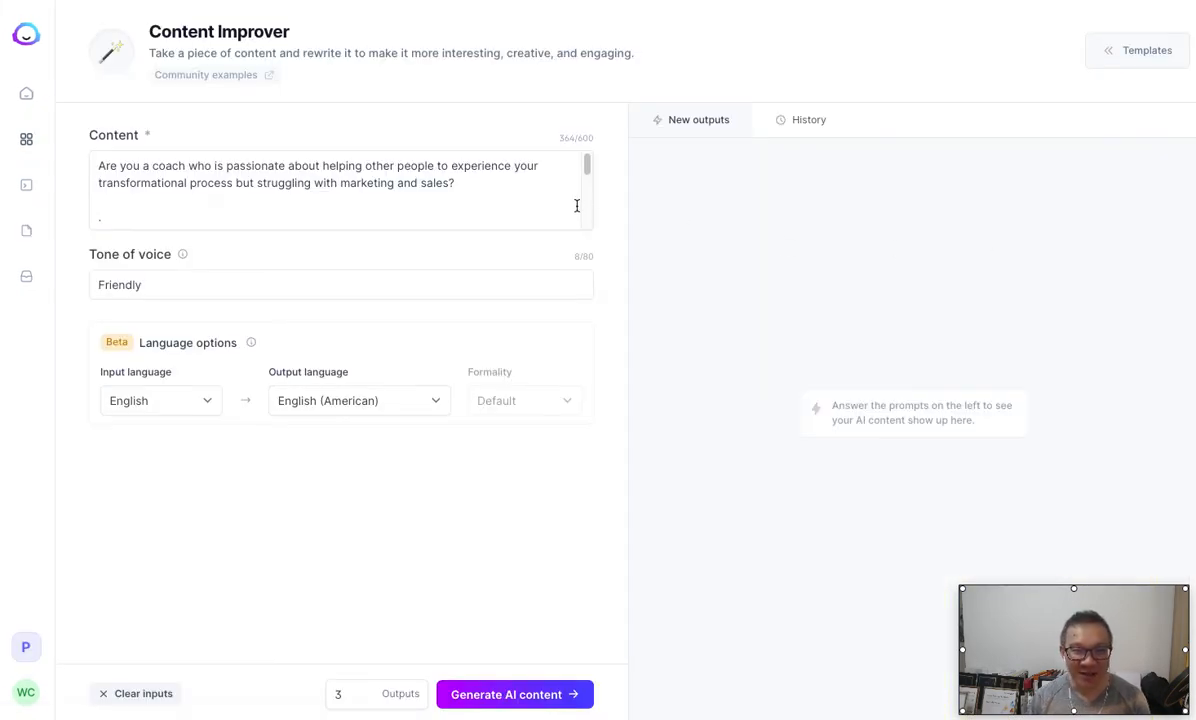
pyautogui.click(498, 198)
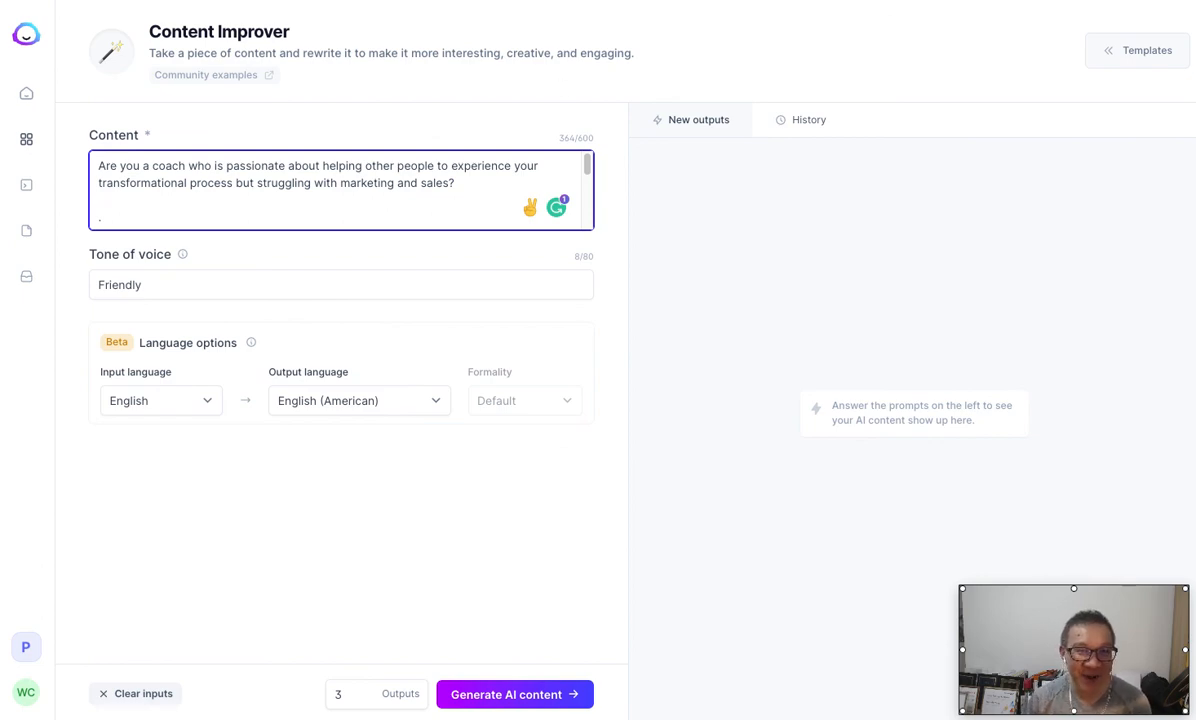
# Switch back to LinkedIn and examine the expanded social media strategy post down to its article image
pyautogui.hotkey('ctrl', 'Tab')
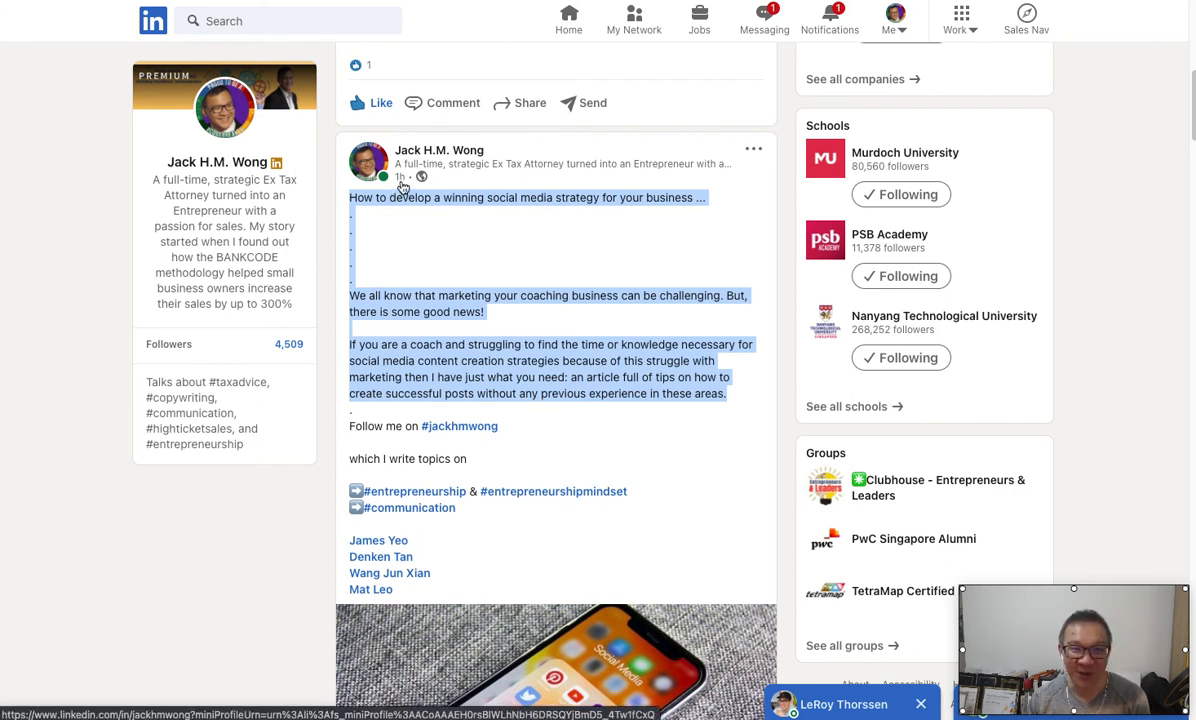
pyautogui.scroll(1, 491, 268)
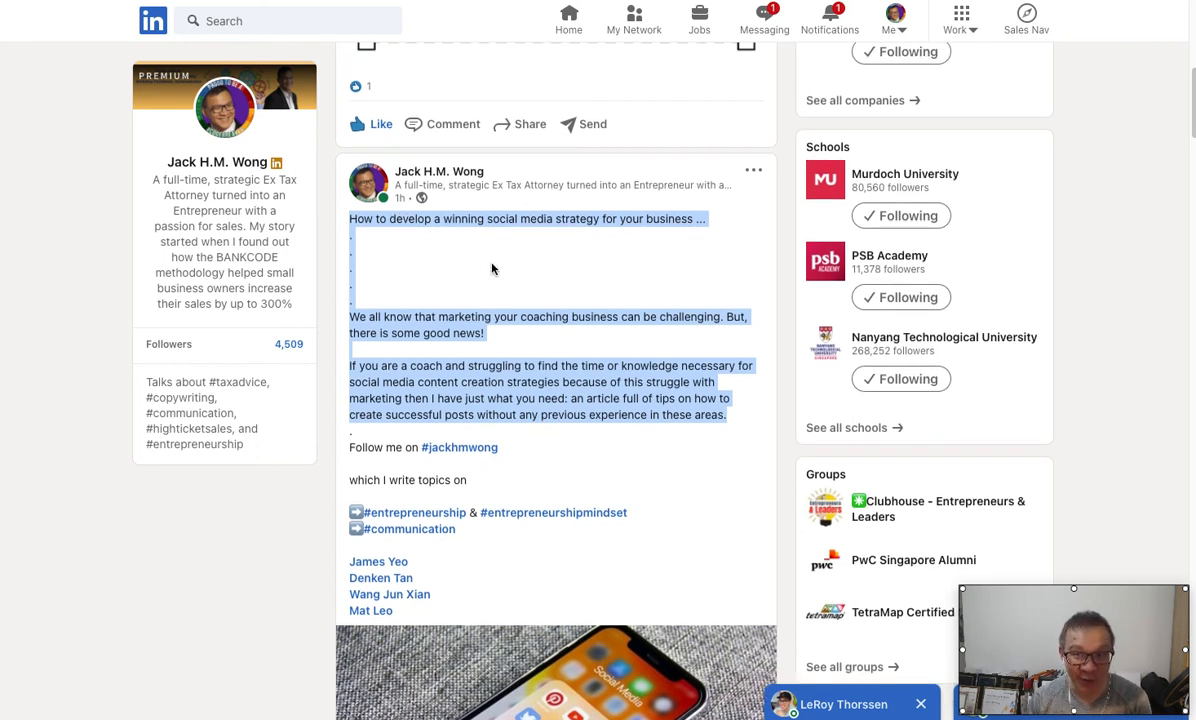
pyautogui.scroll(-2, 491, 268)
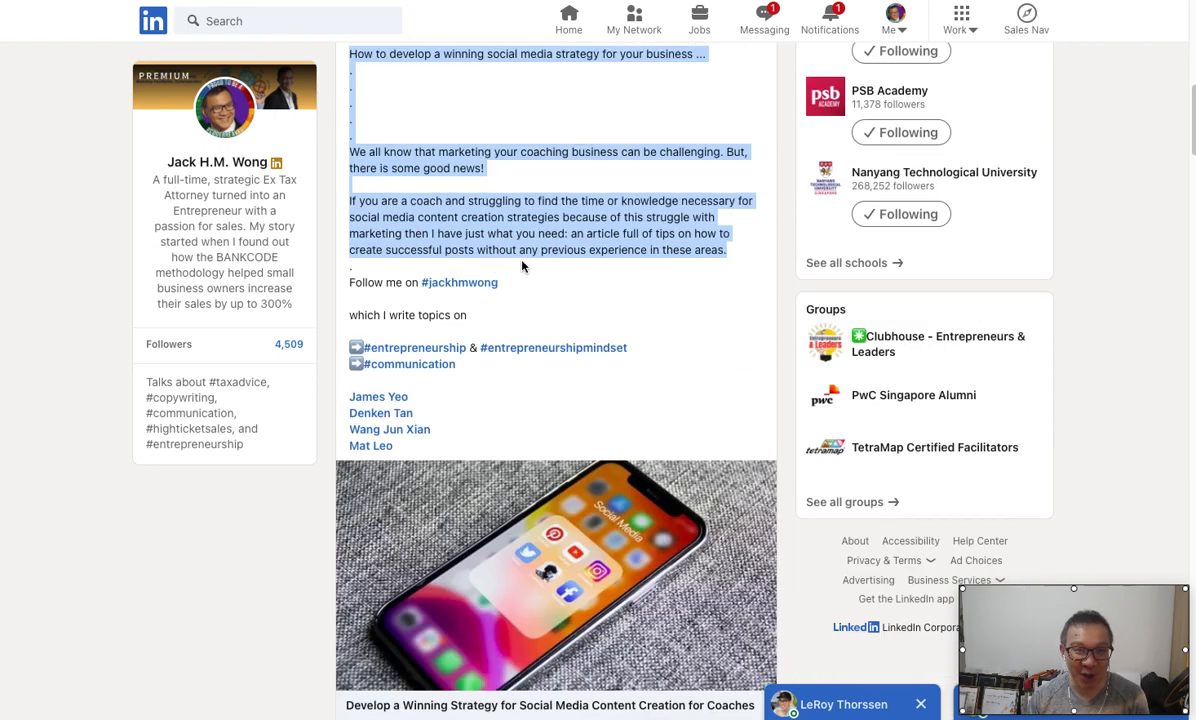